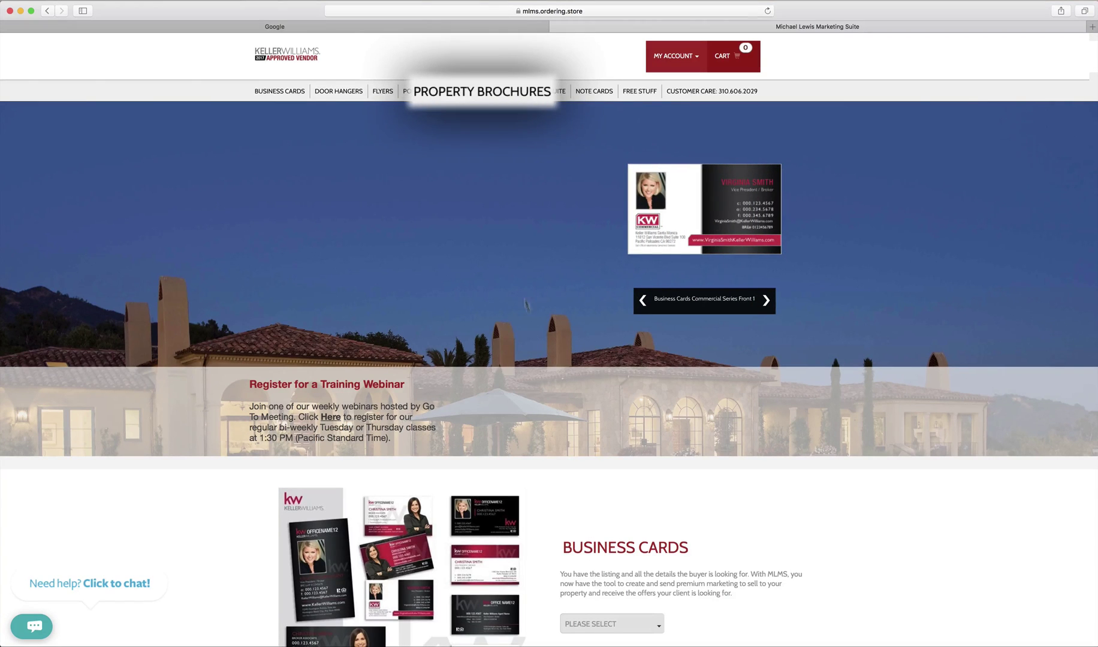
- Open the property brochures and look through the Slate, White, Black, Posh, Design My Own and Upload My Own Design templates
{"action": "left_click", "coordinate": [481, 93]}
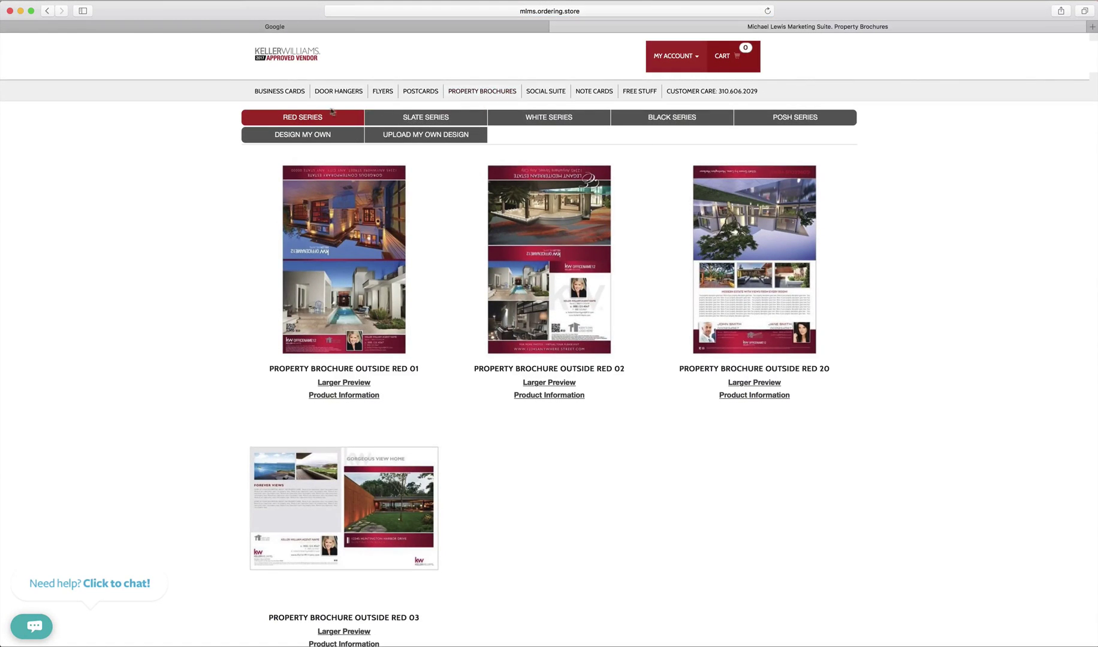
{"action": "left_click", "coordinate": [451, 117]}
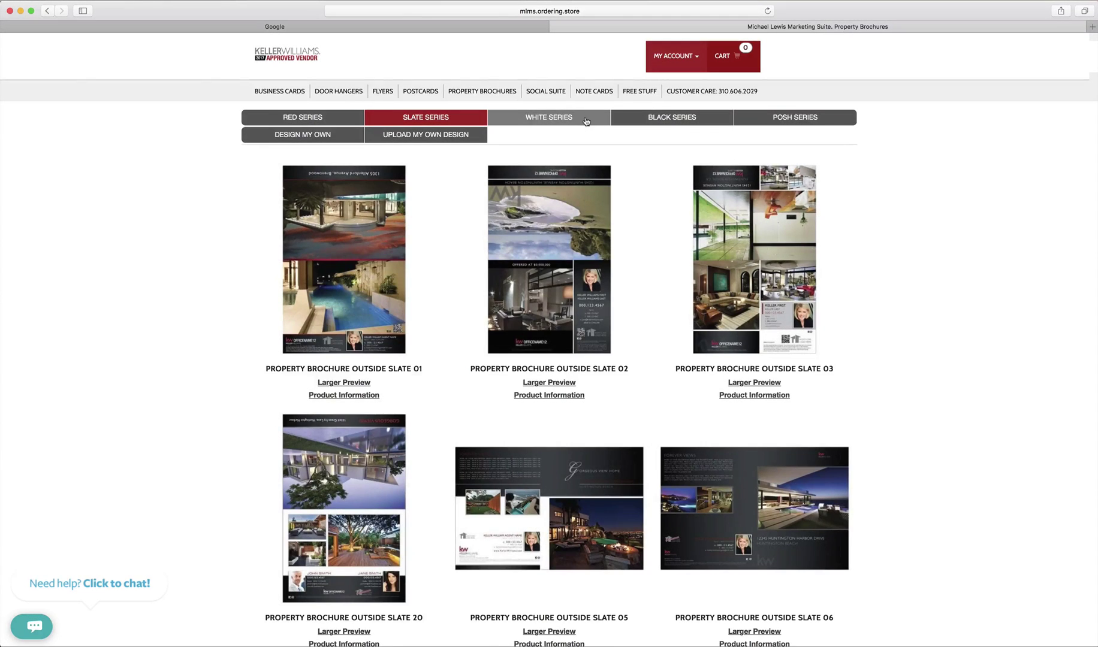
{"action": "left_click", "coordinate": [585, 119]}
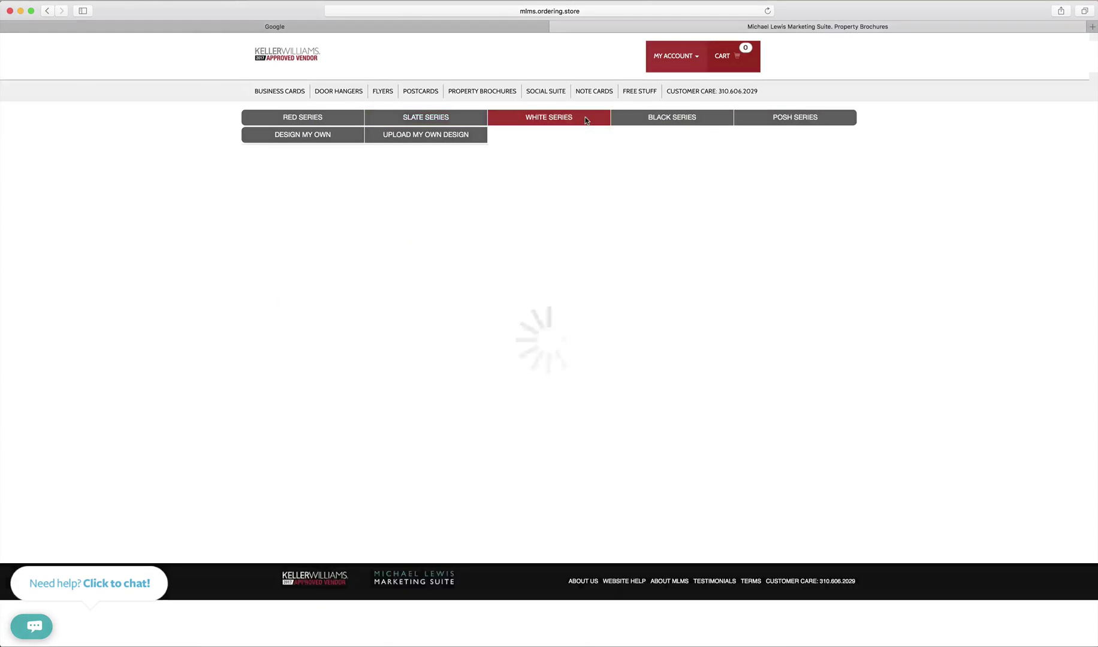
{"action": "left_click", "coordinate": [698, 119]}
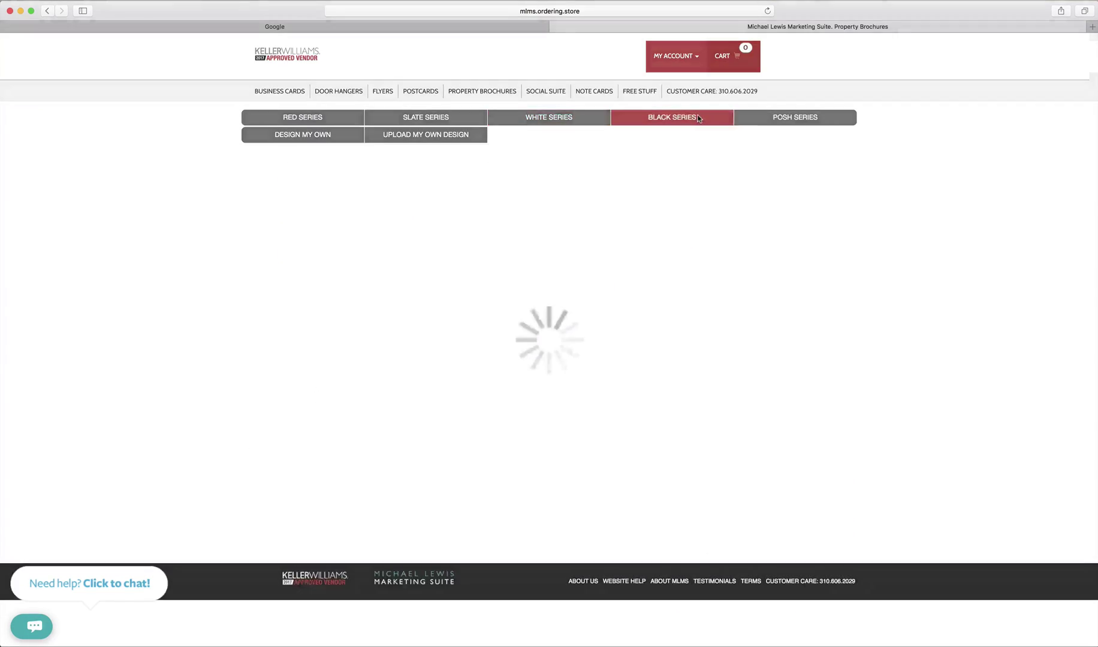
{"action": "left_click", "coordinate": [802, 120]}
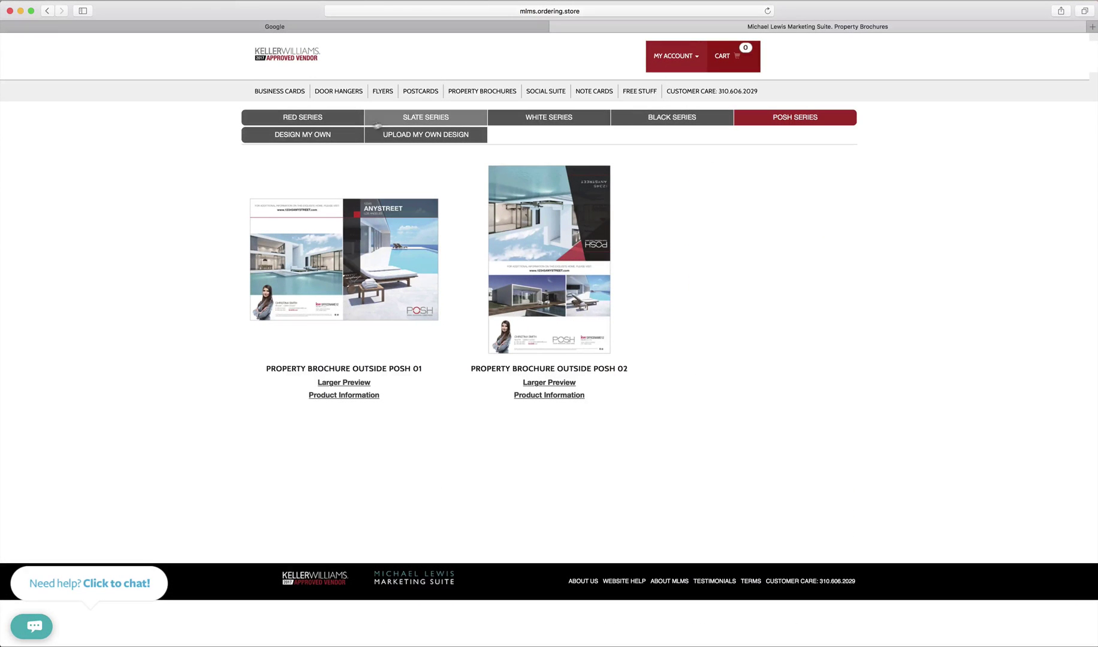
{"action": "left_click", "coordinate": [331, 133]}
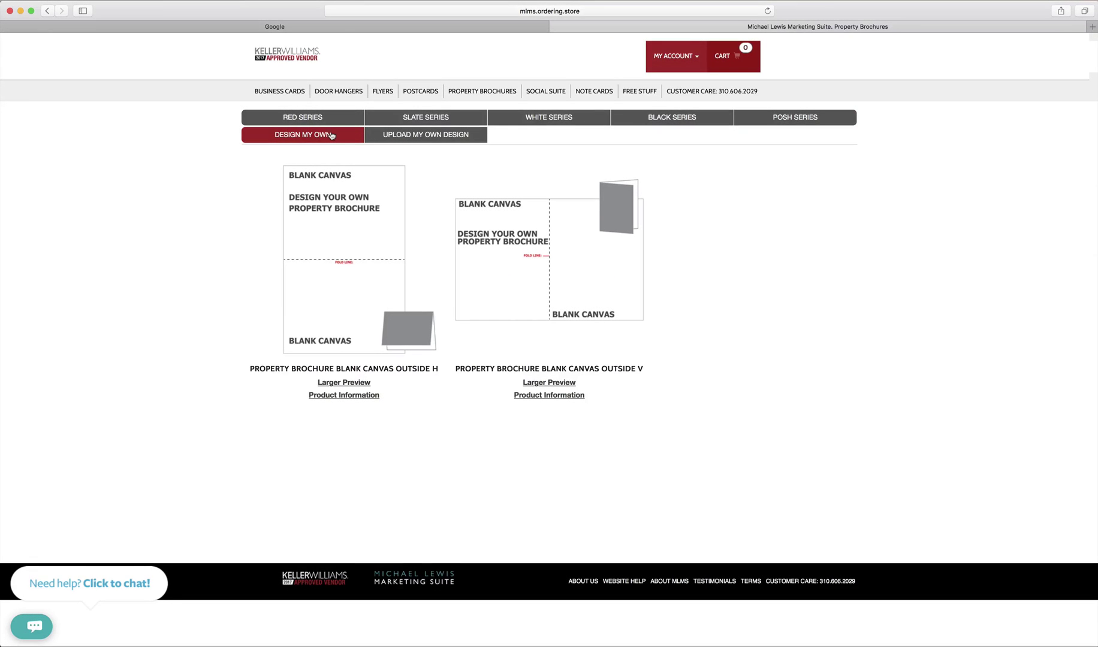
{"action": "left_click", "coordinate": [413, 136]}
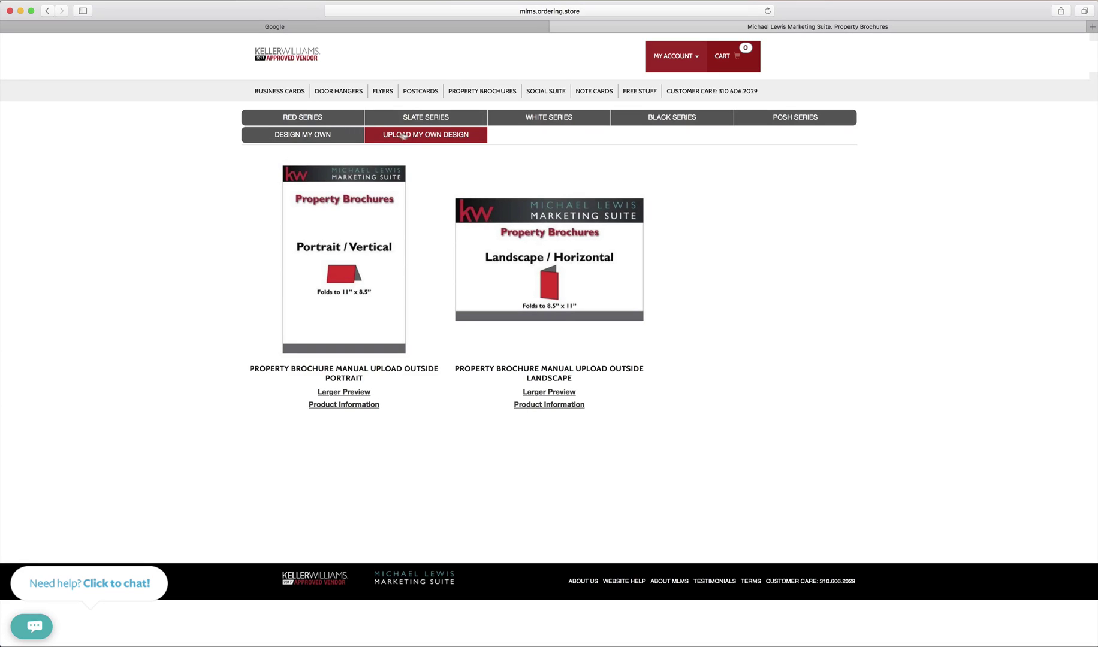
- Preview the Property Brochure Outside Red 03 template in the Red Series and choose it as the front template
{"action": "left_click", "coordinate": [328, 119]}
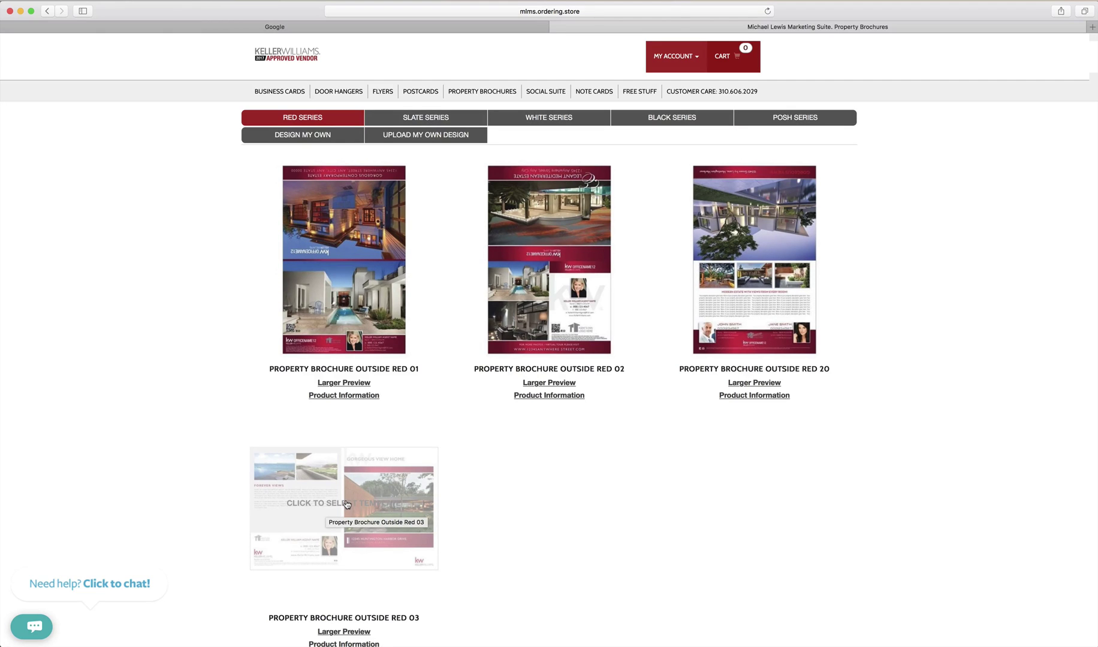
{"action": "scroll", "coordinate": [346, 503], "scroll_direction": "down", "scroll_amount": 3}
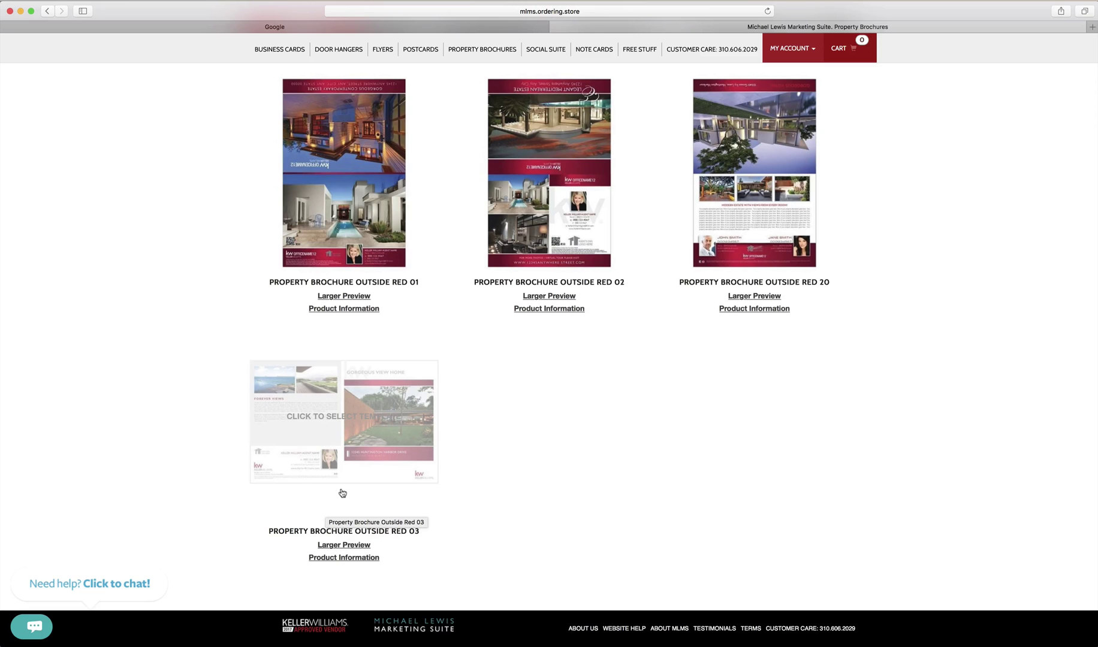
{"action": "left_click", "coordinate": [356, 549]}
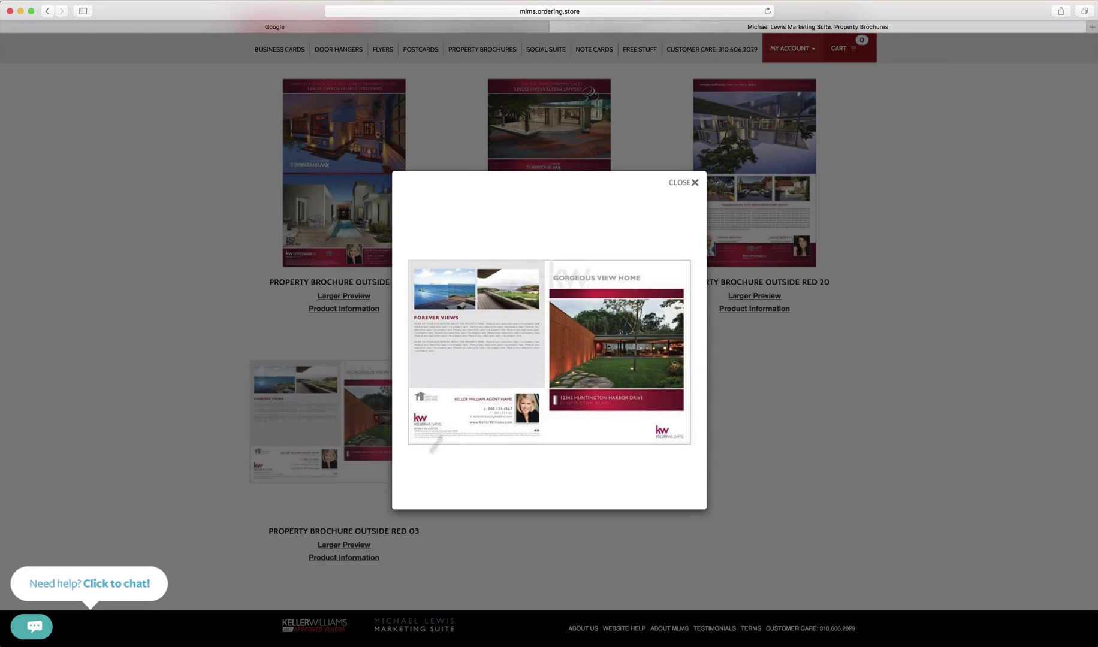
{"action": "left_click", "coordinate": [680, 183]}
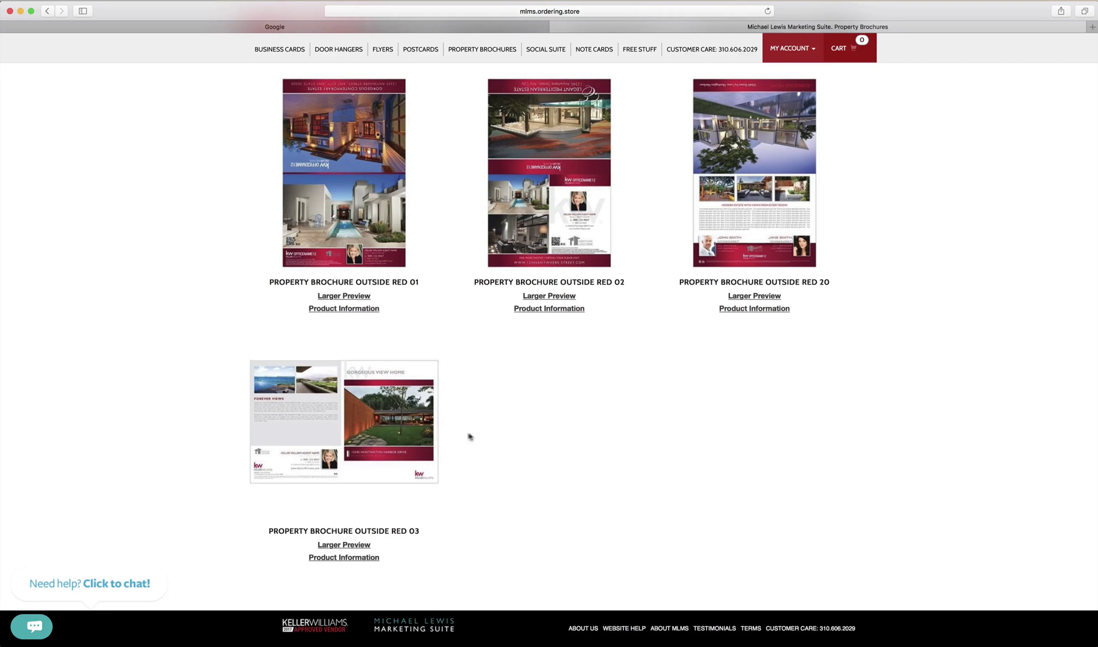
{"action": "mouse_move", "coordinate": [370, 435]}
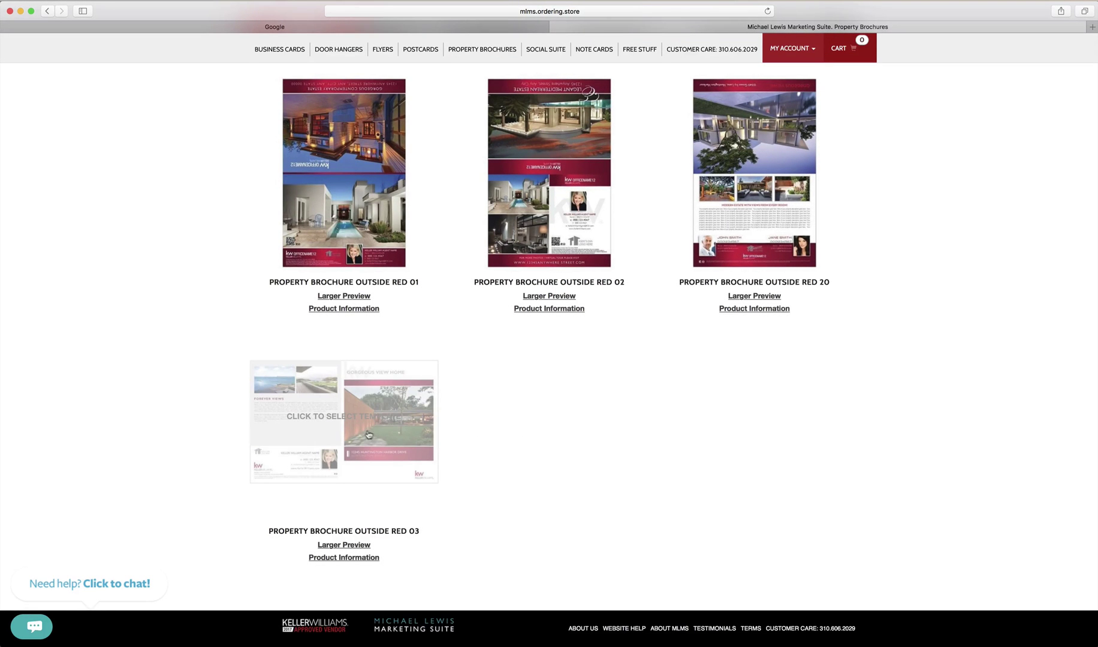
{"action": "left_click", "coordinate": [317, 436]}
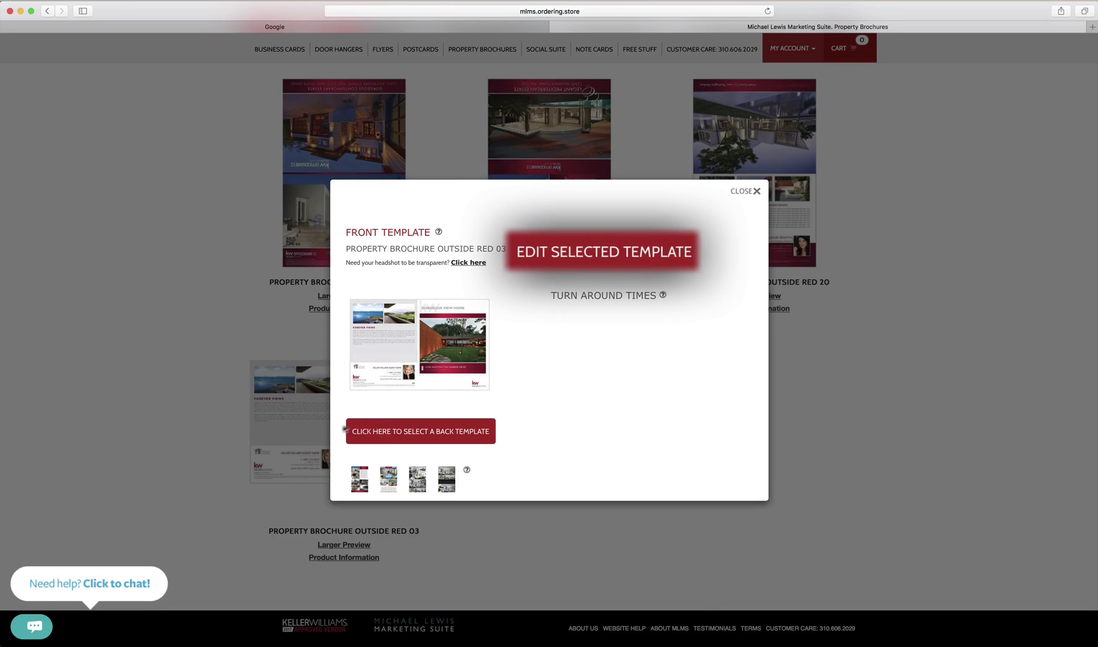
- Start choosing a back template and look through the Slate, White and Red Series backs
{"action": "left_click", "coordinate": [582, 255]}
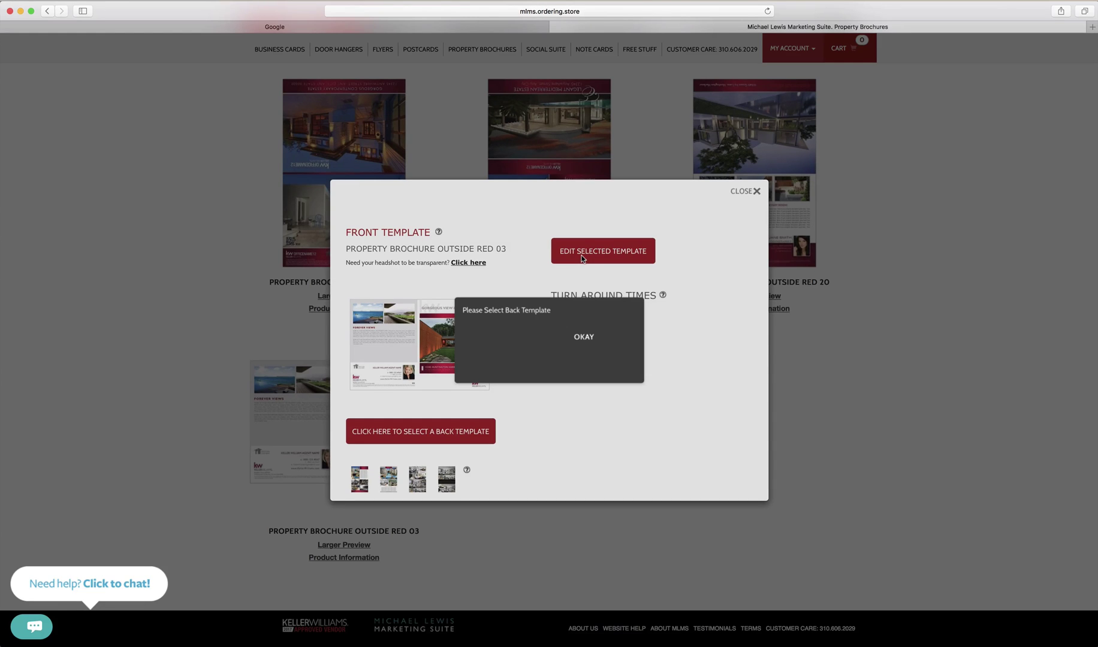
{"action": "left_click", "coordinate": [582, 337]}
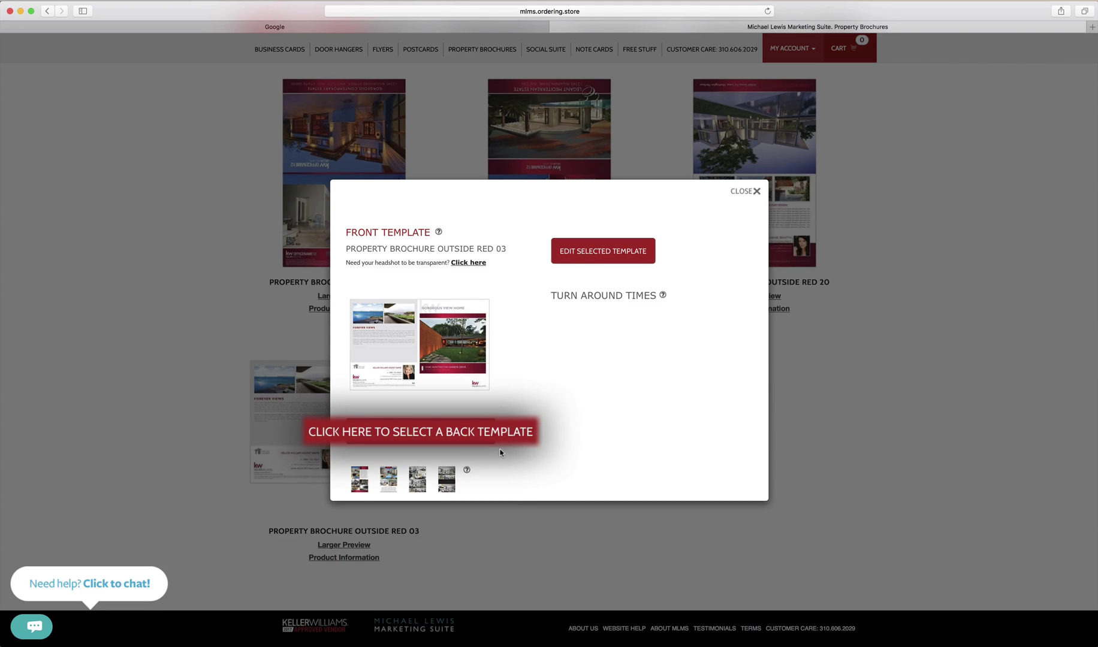
{"action": "left_click", "coordinate": [474, 441]}
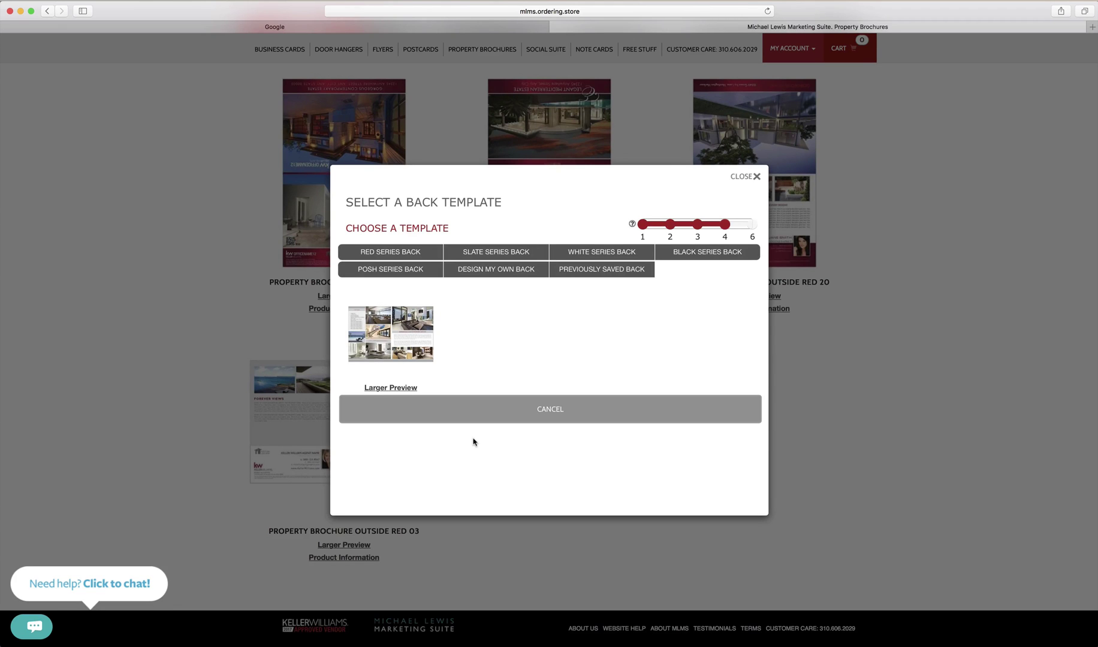
{"action": "left_click", "coordinate": [480, 256]}
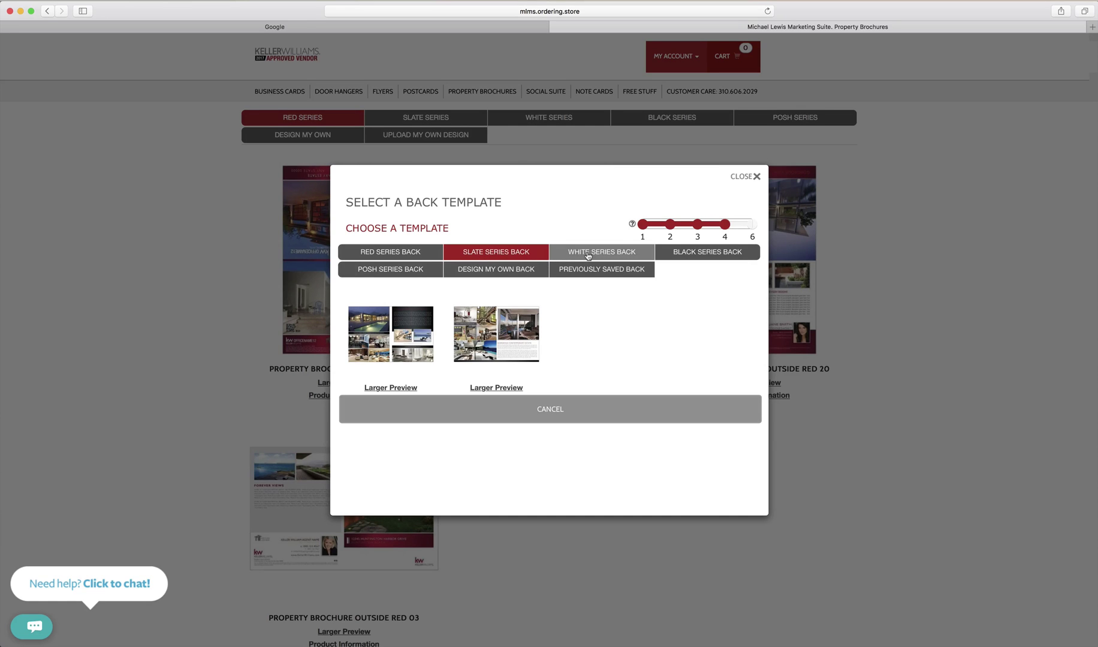
{"action": "left_click", "coordinate": [588, 256]}
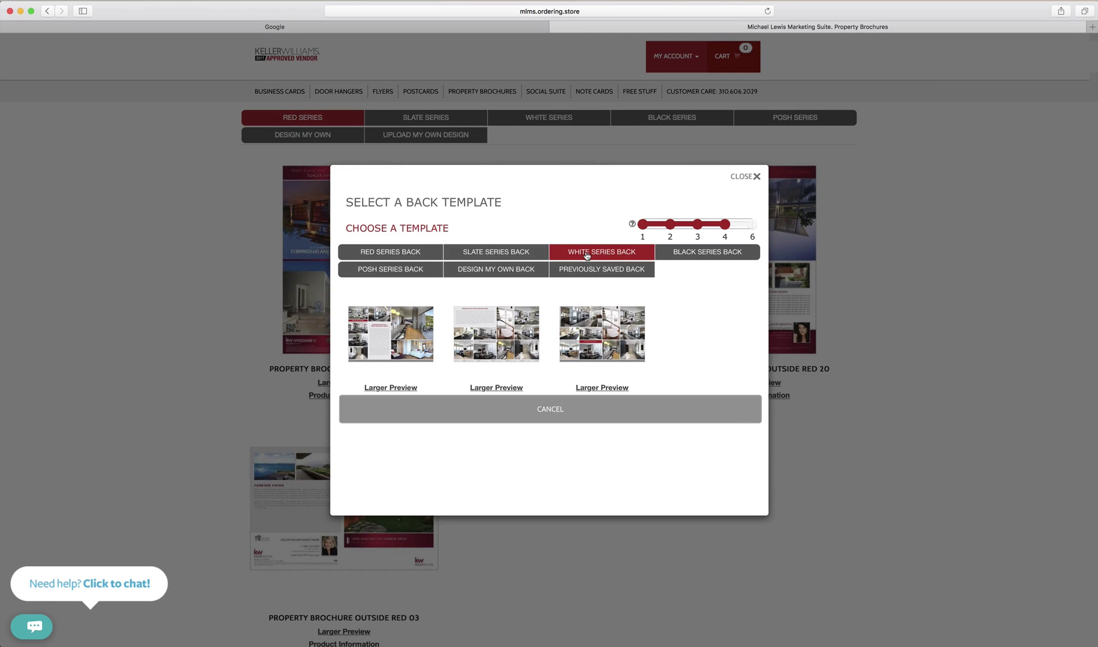
{"action": "left_click", "coordinate": [423, 256]}
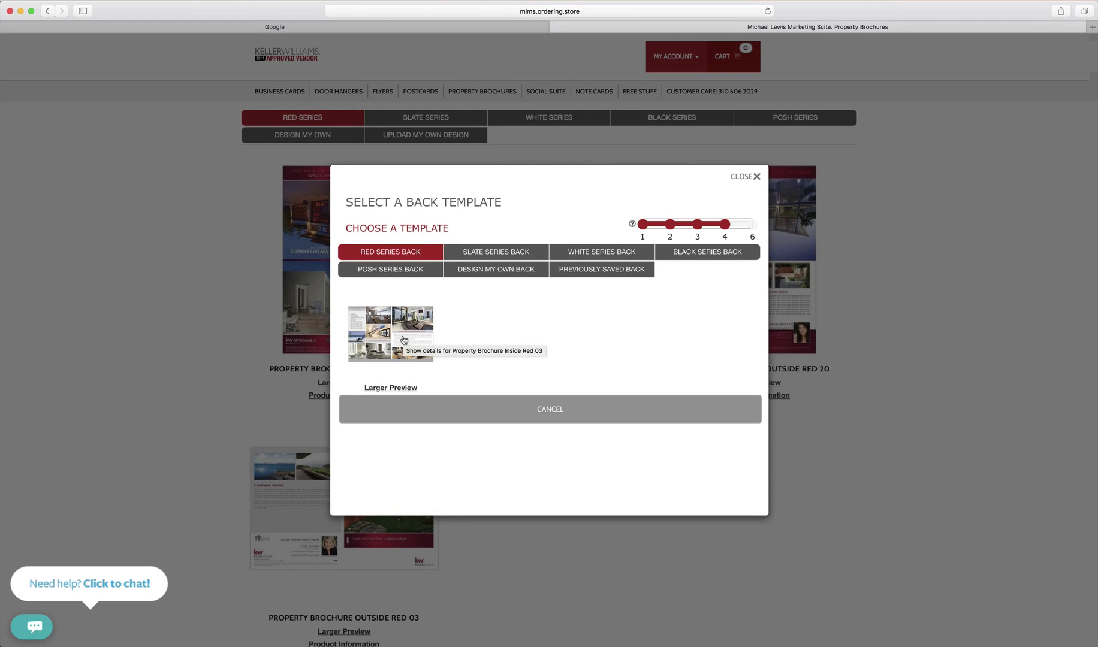
- Preview Property Brochure Inside Red 03, choose it as the back template and open the selected templates for editing
{"action": "left_click", "coordinate": [395, 387]}
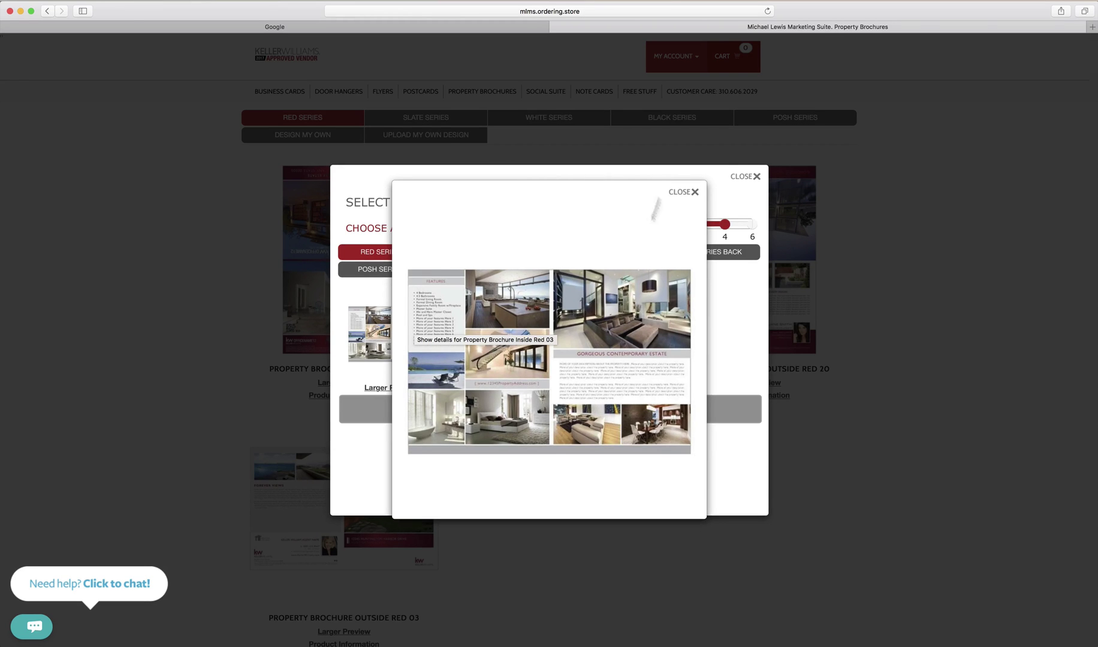
{"action": "left_click", "coordinate": [681, 192]}
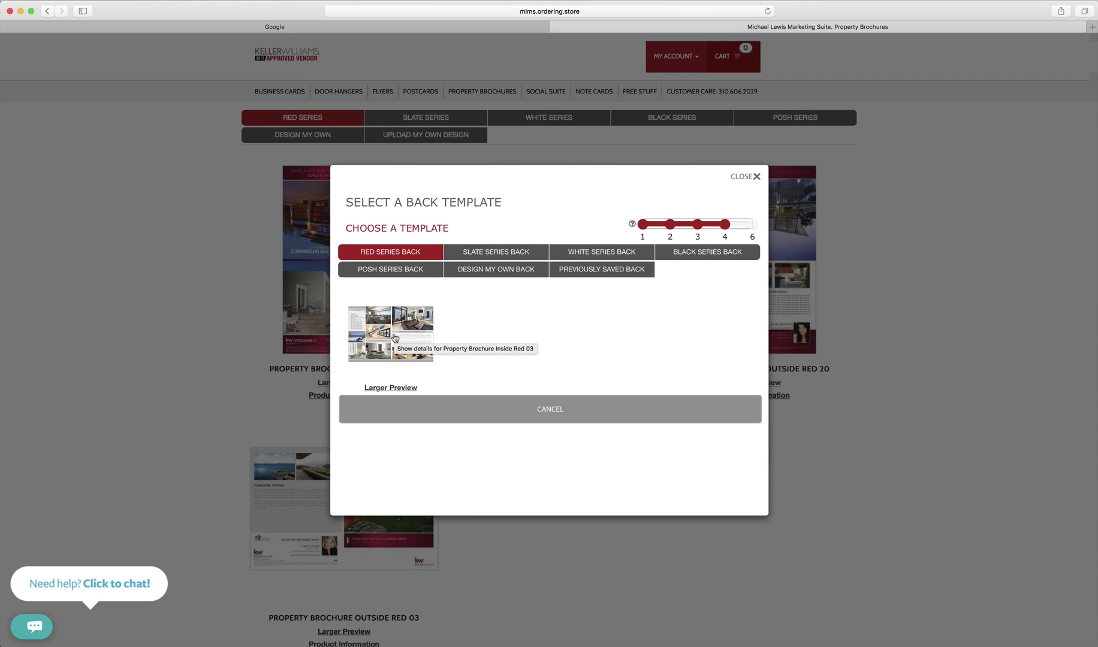
{"action": "left_click", "coordinate": [394, 338]}
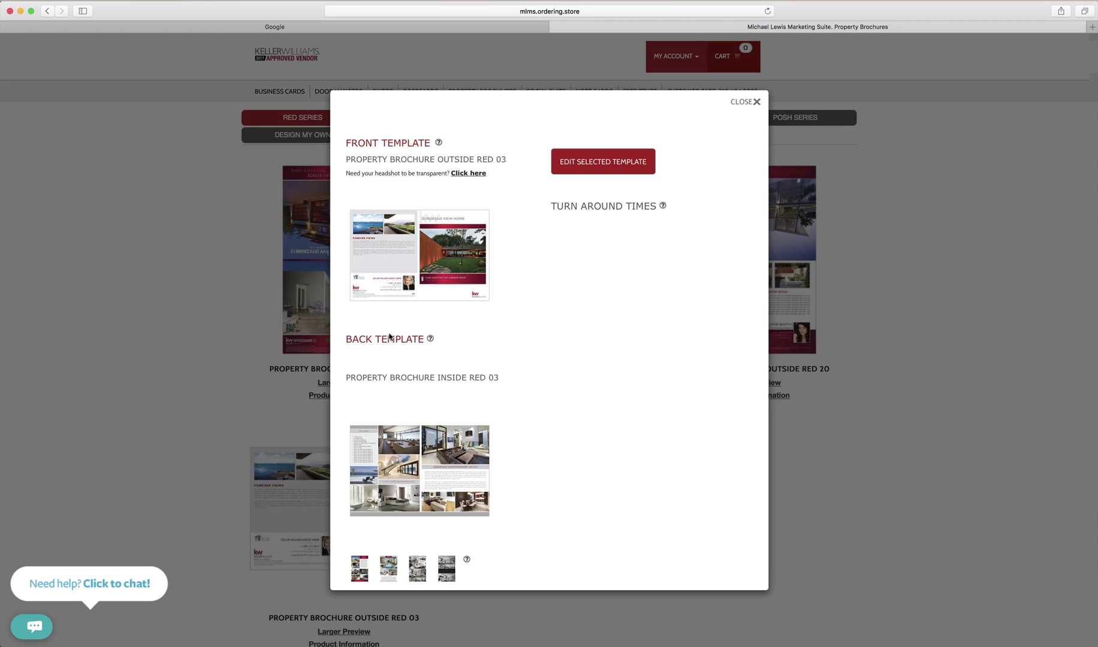
{"action": "left_click", "coordinate": [595, 171]}
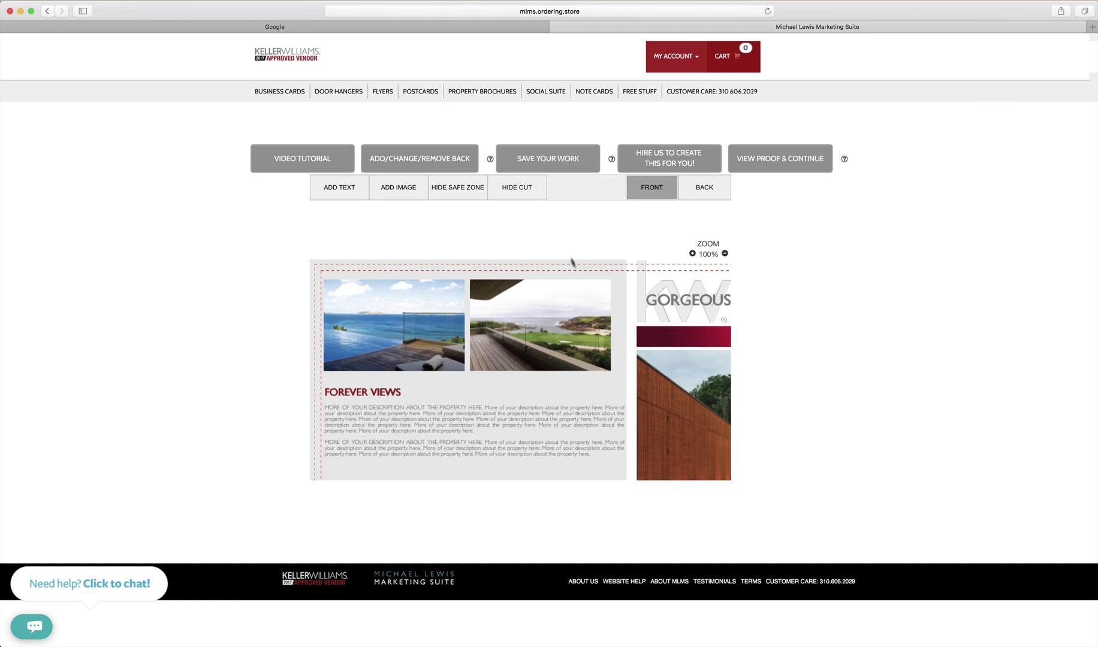
- Move the "GORGEOUS VIEW HOME" headline to just above the red band at about 632, 83 and apply the change
{"action": "scroll", "coordinate": [585, 287], "scroll_direction": "right", "scroll_amount": 8}
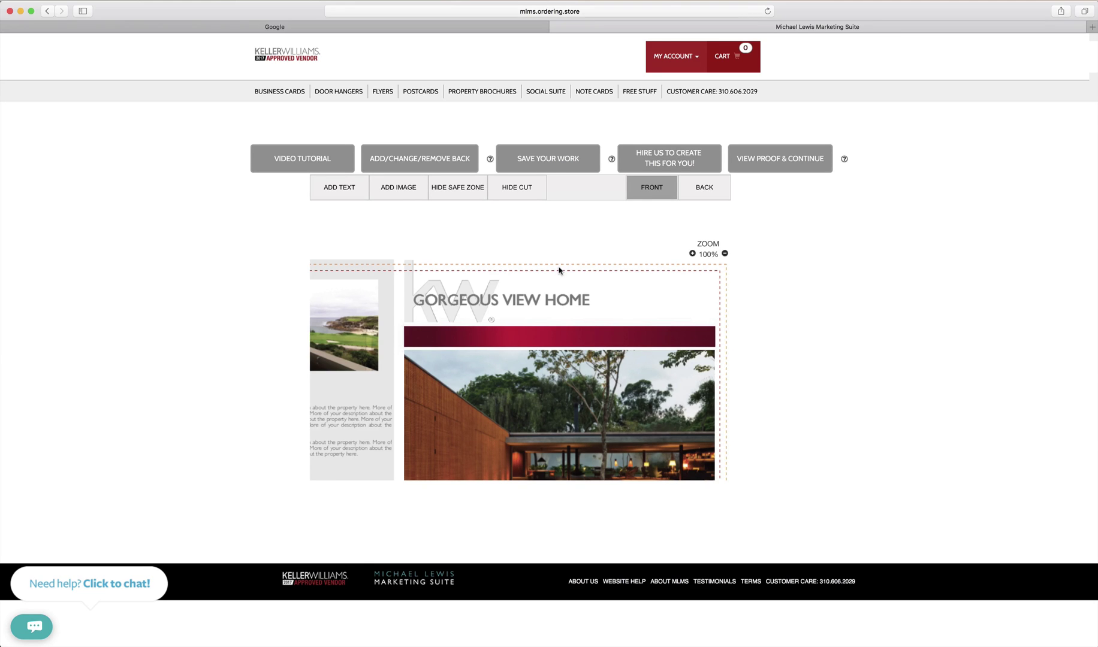
{"action": "left_click", "coordinate": [551, 300]}
{"action": "left_click_drag", "start_coordinate": [551, 300], "coordinate": [543, 271]}
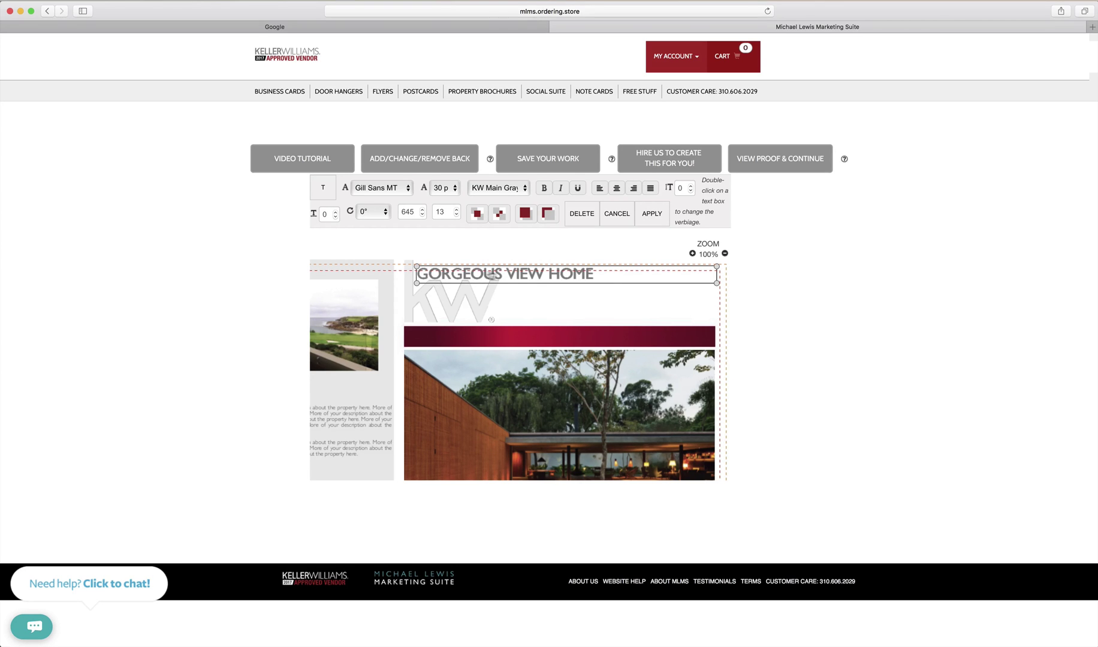
{"action": "left_click_drag", "start_coordinate": [517, 278], "coordinate": [507, 324]}
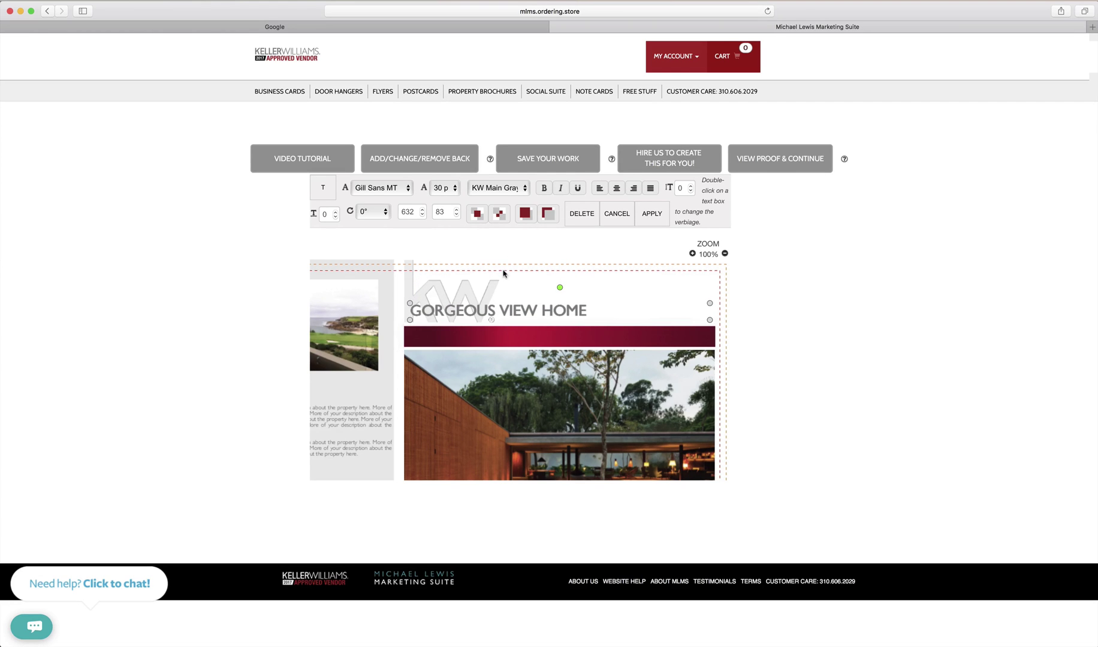
{"action": "left_click", "coordinate": [650, 216]}
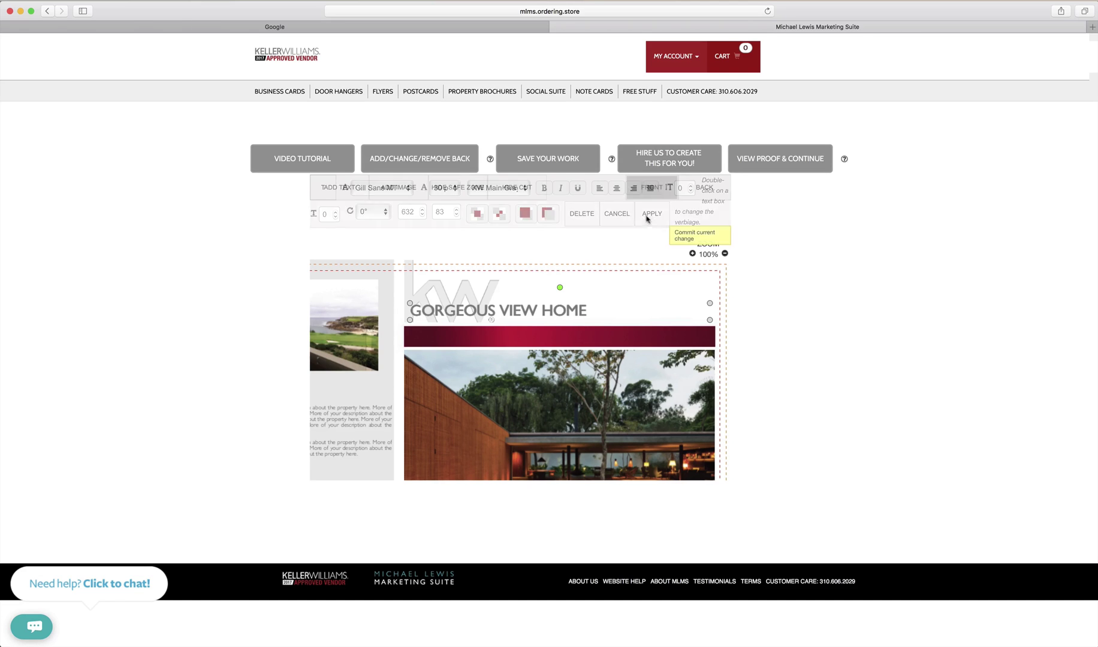
- Toggle the cut line and safe zone guides off and back on
{"action": "left_click", "coordinate": [510, 195]}
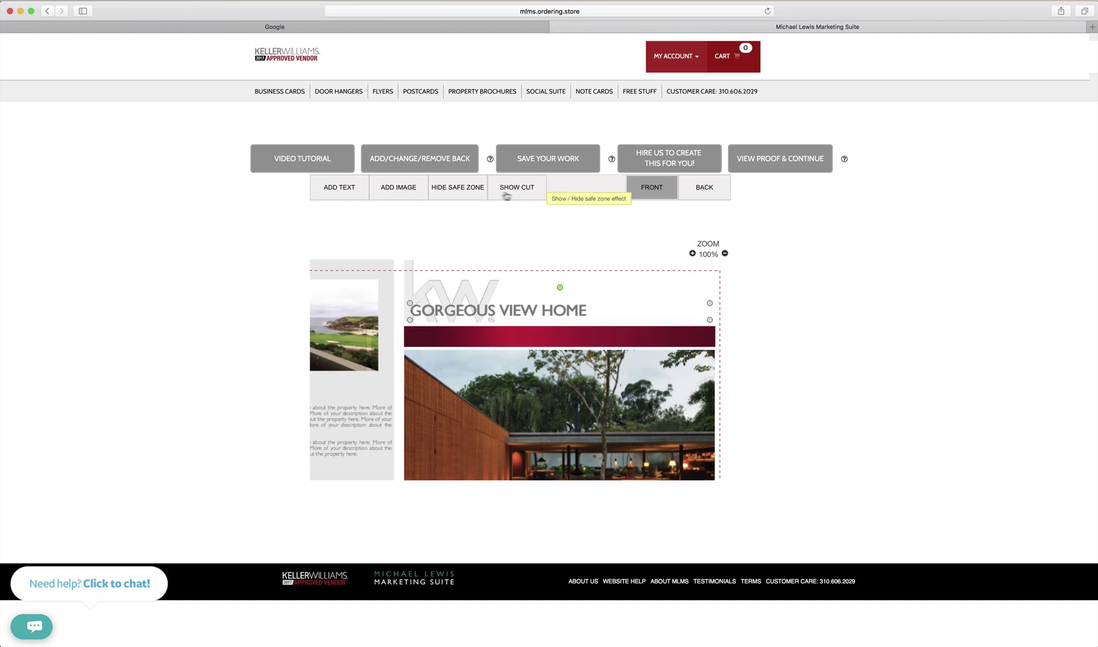
{"action": "left_click", "coordinate": [468, 192]}
{"action": "left_click", "coordinate": [514, 191]}
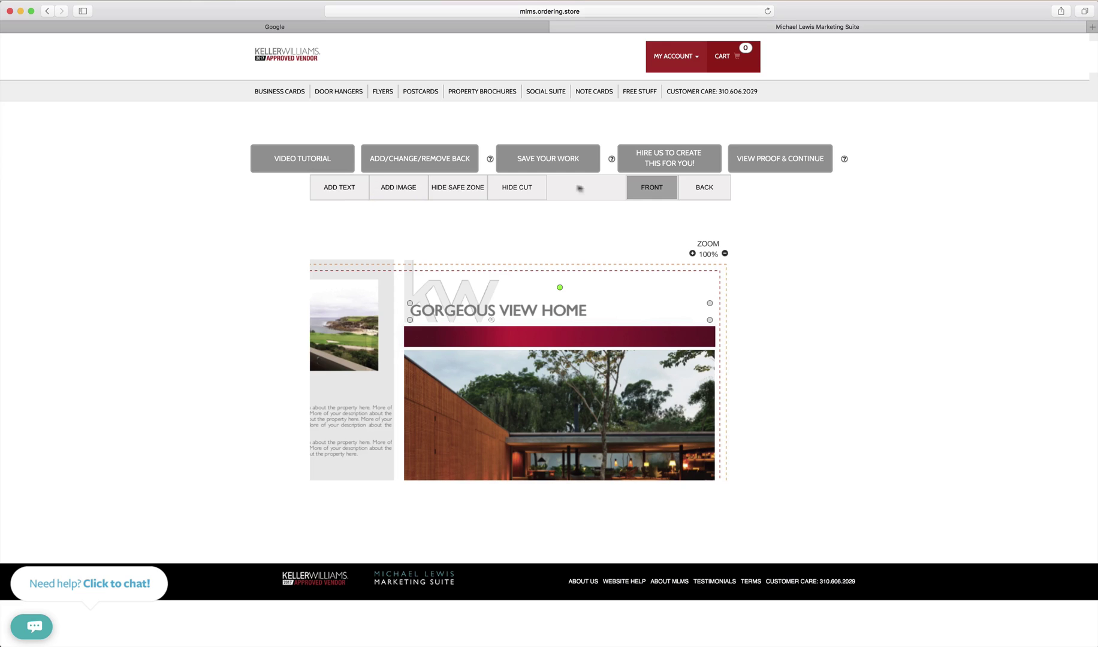
- Replace the front headline text with "Property Brochure Tutorial" and commit the change
{"action": "left_click", "coordinate": [476, 313]}
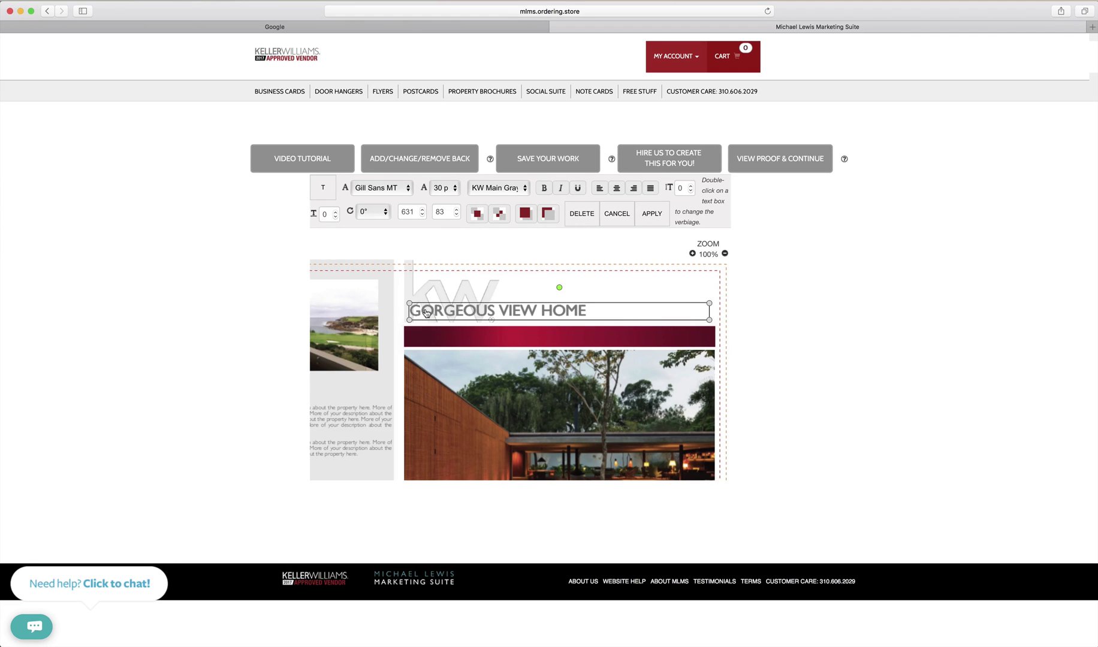
{"action": "double_click", "coordinate": [426, 312]}
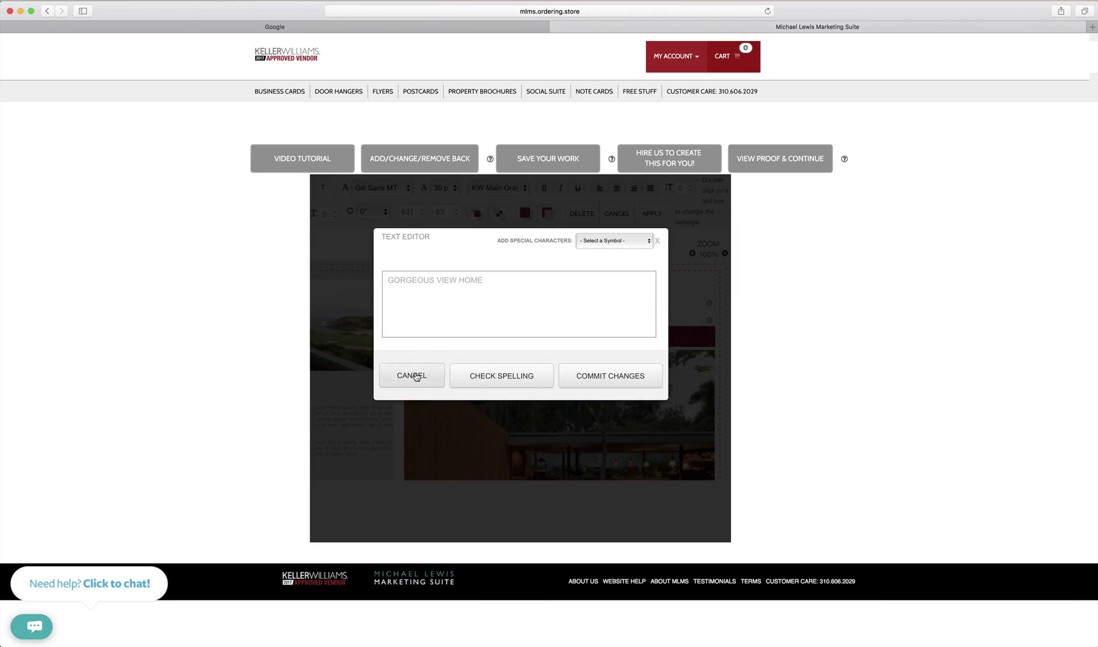
{"action": "left_click", "coordinate": [412, 375]}
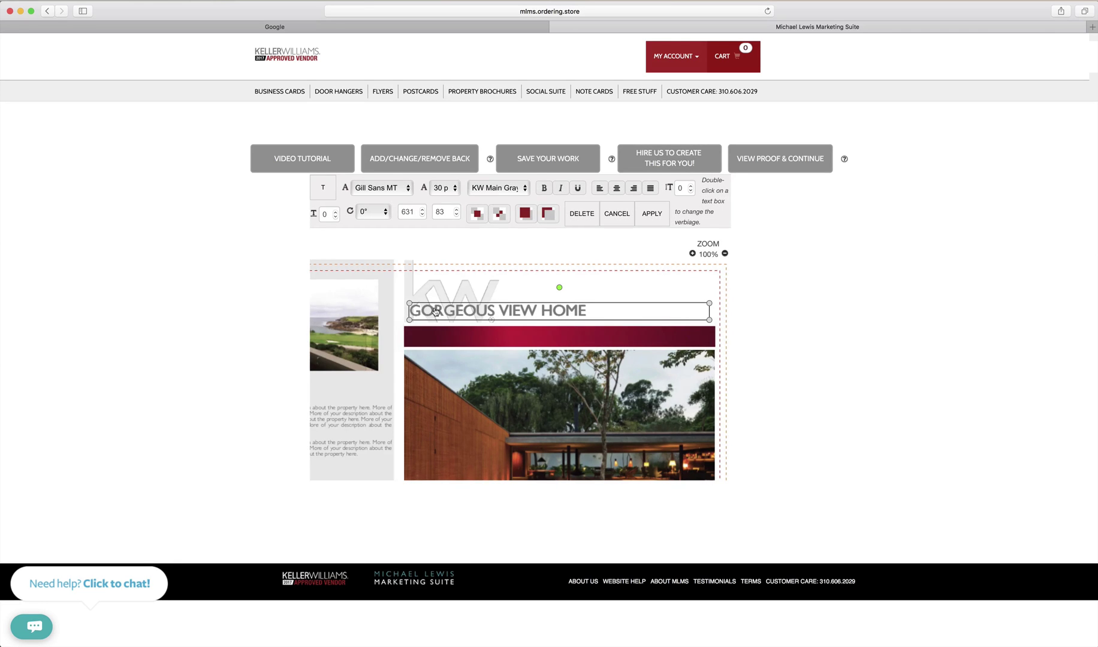
{"action": "double_click", "coordinate": [435, 311]}
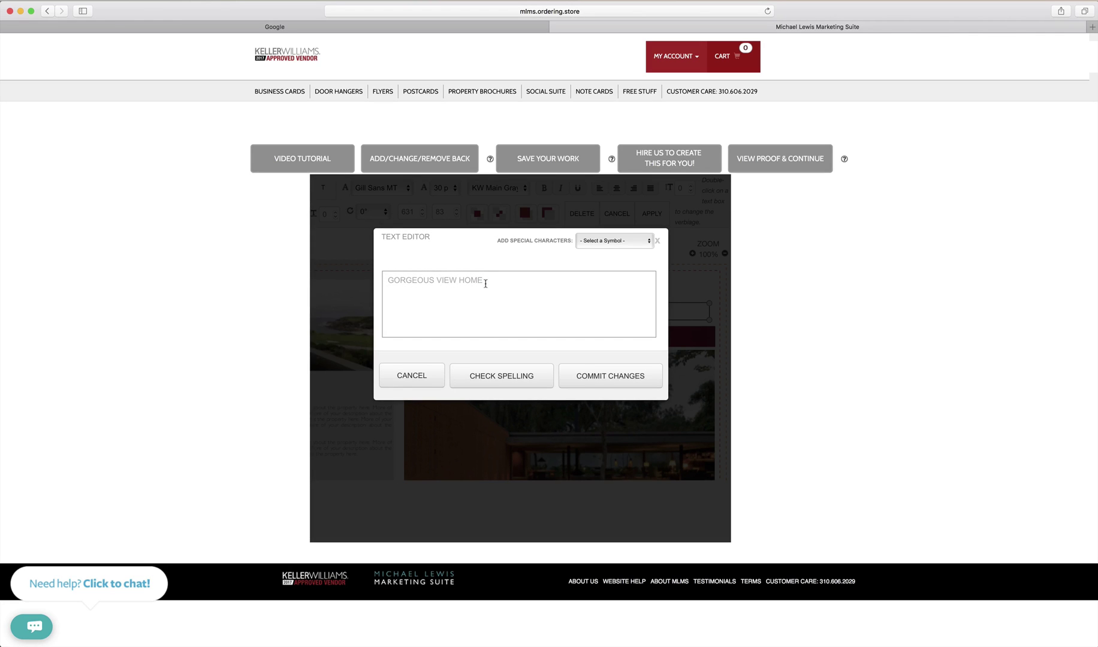
{"action": "left_click_drag", "start_coordinate": [486, 283], "coordinate": [294, 282]}
{"action": "type", "text": "Property Brochure Tutorial"}
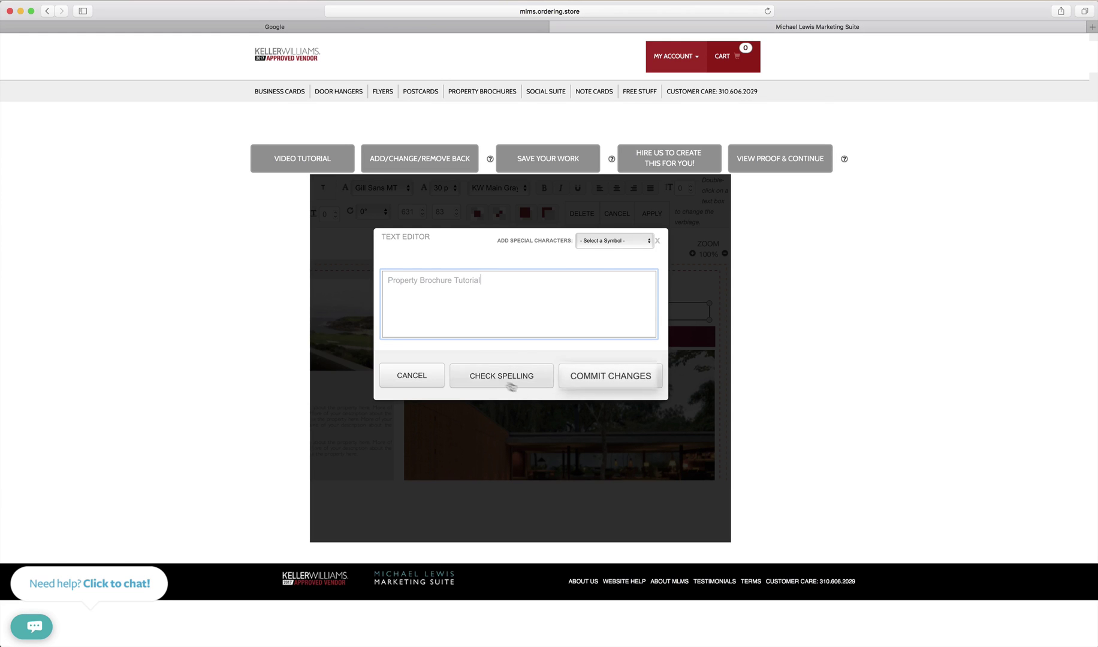
{"action": "left_click", "coordinate": [640, 383]}
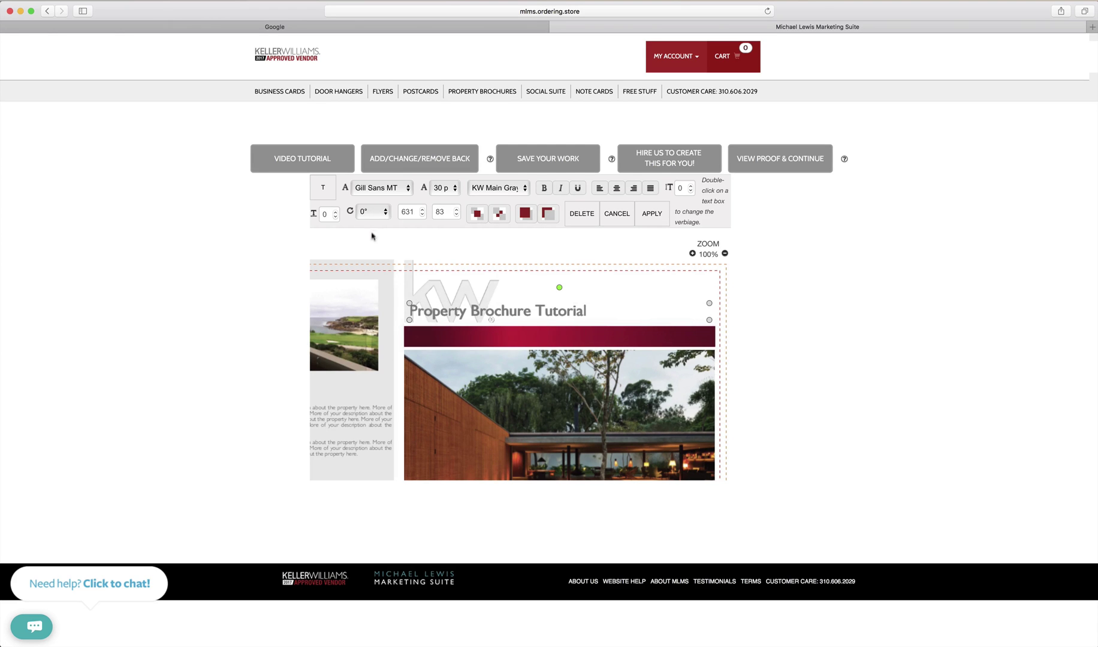
- Change the font of the "Property Brochure Tutorial" headline to Arial
{"action": "left_click", "coordinate": [393, 188]}
{"action": "scroll", "coordinate": [392, 190], "scroll_direction": "up", "scroll_amount": 10}
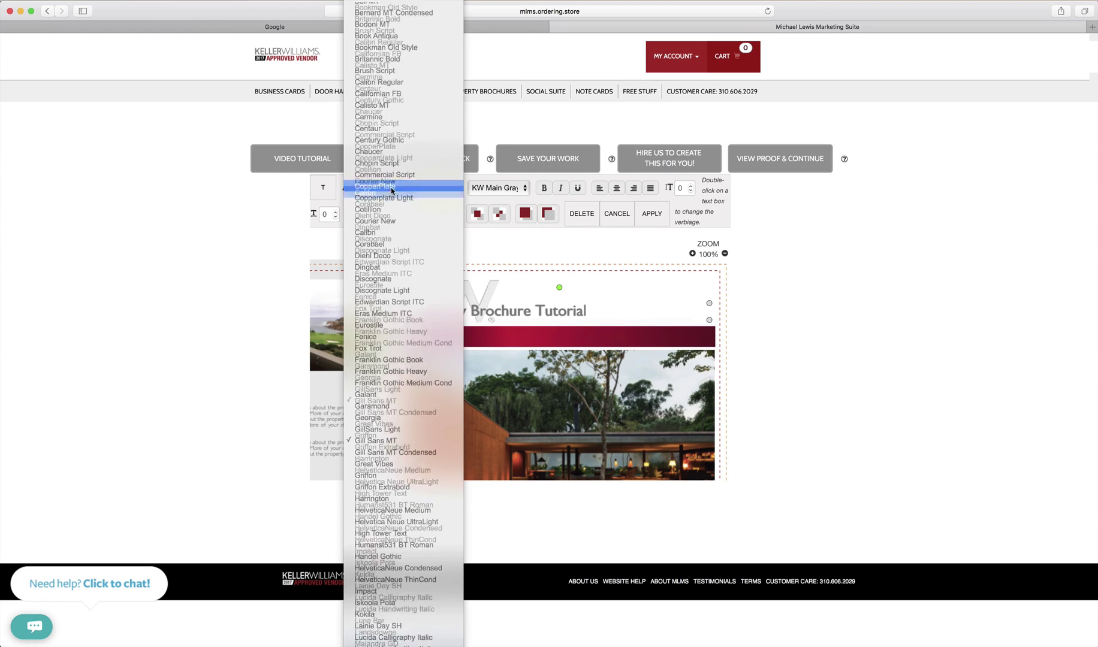
{"action": "left_click", "coordinate": [382, 152]}
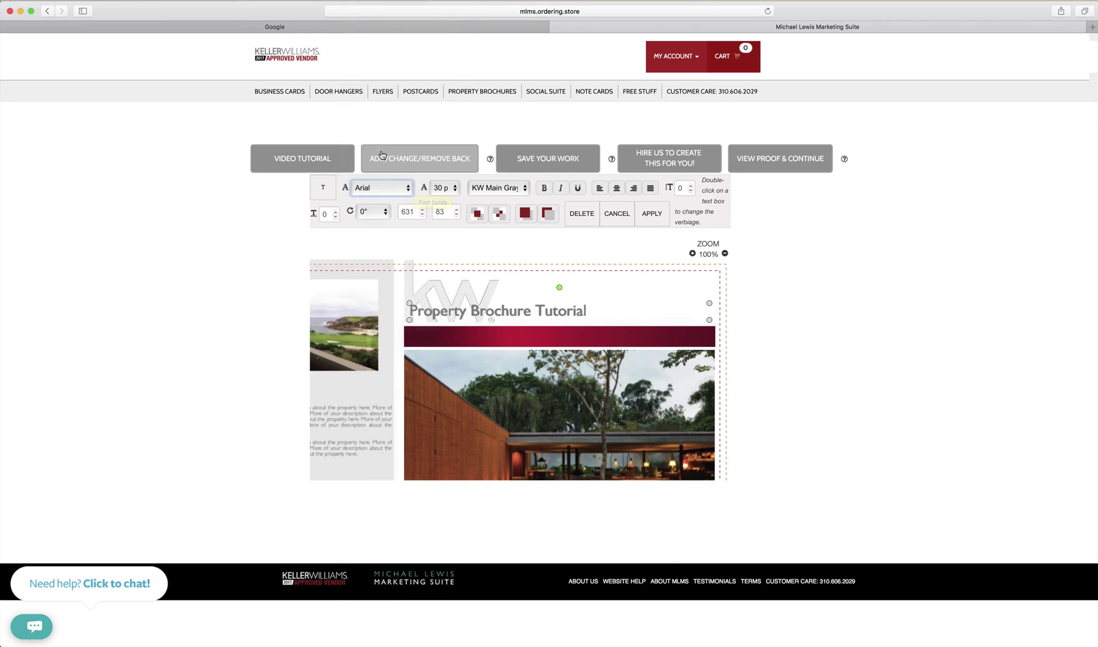
- Try font sizes of 25 pt and 40 pt on the front headline
{"action": "left_click", "coordinate": [441, 195]}
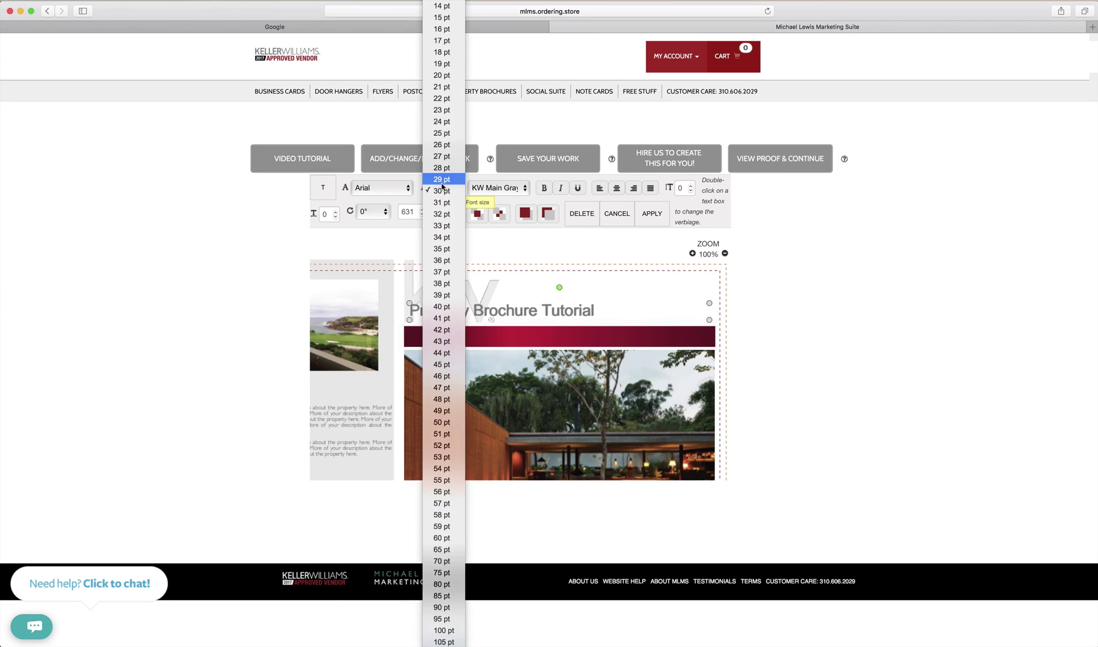
{"action": "left_click", "coordinate": [440, 139]}
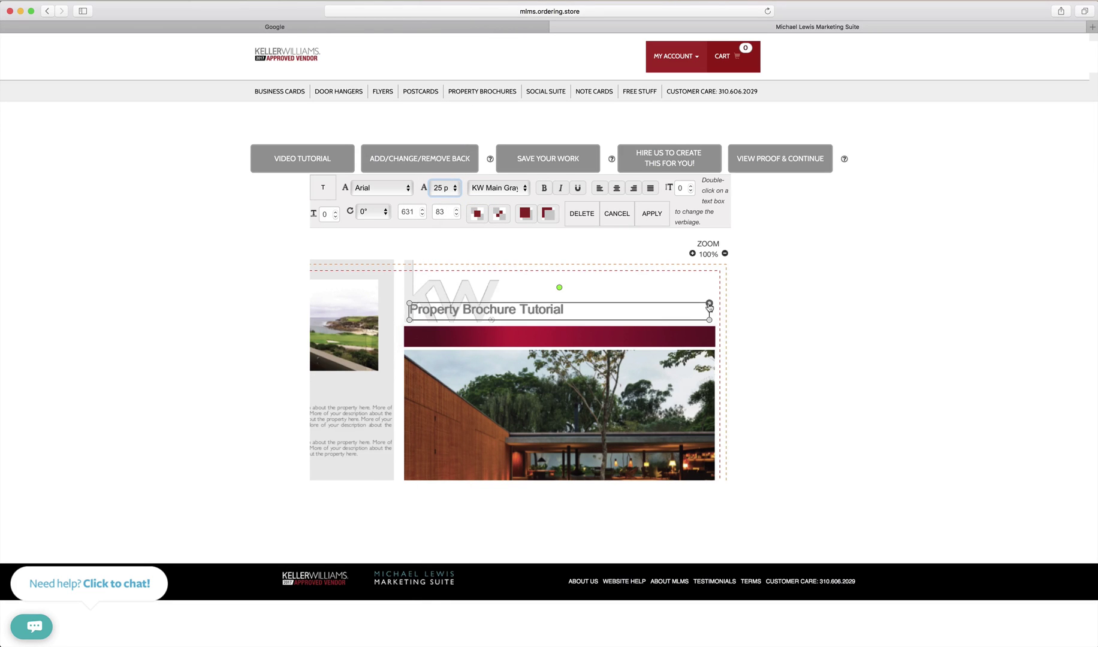
{"action": "left_click", "coordinate": [448, 190]}
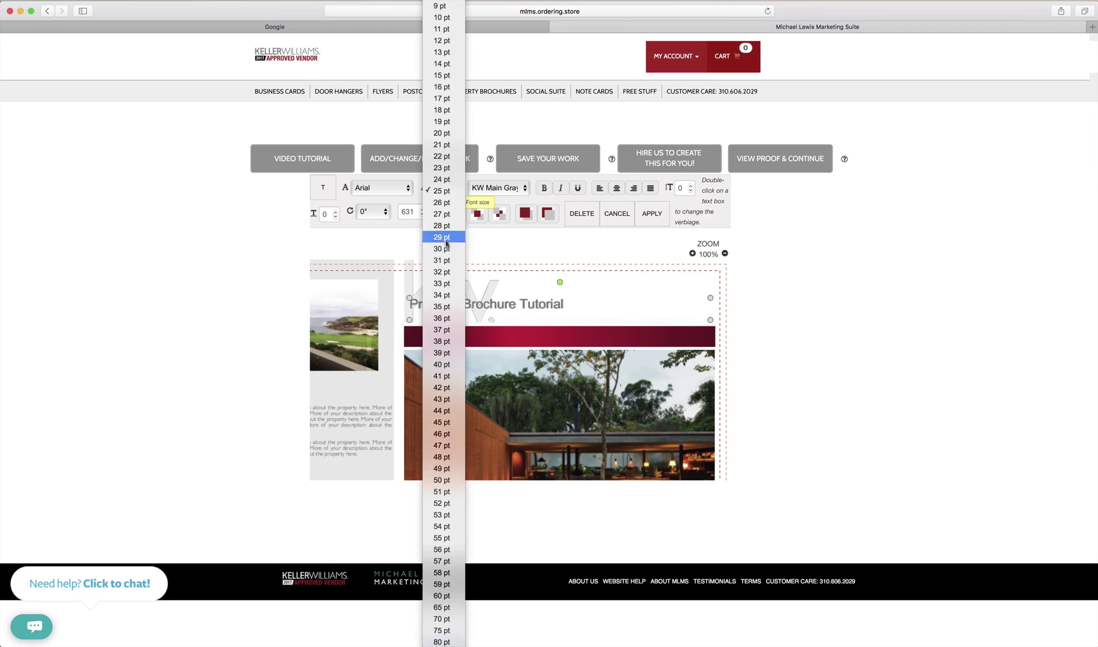
{"action": "left_click", "coordinate": [441, 365]}
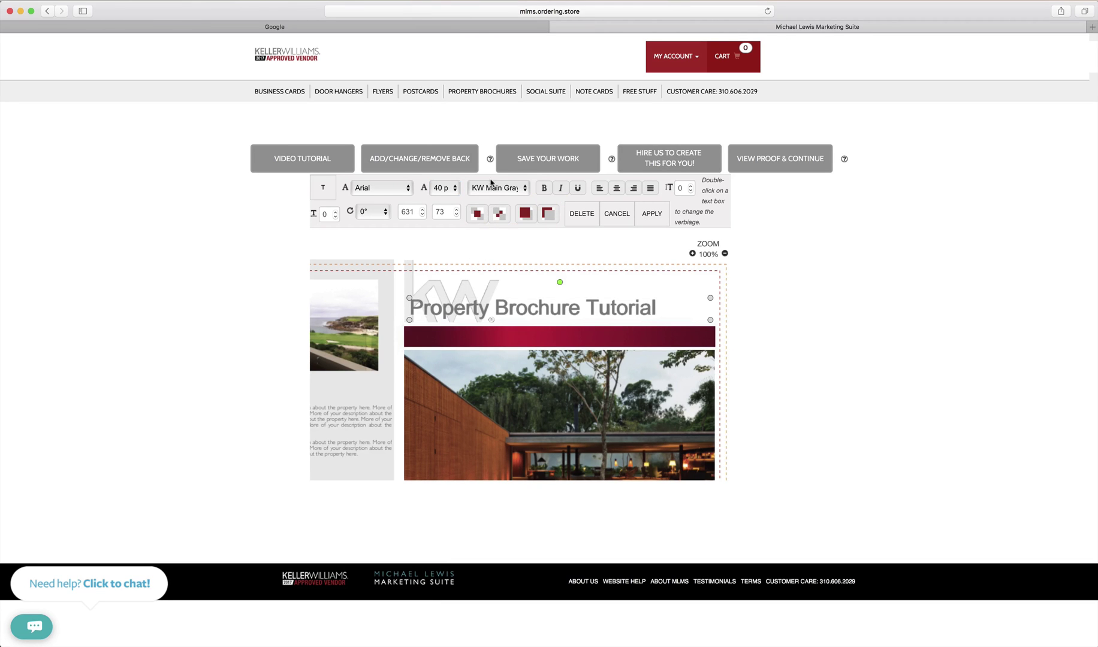
- Color the front headline Light Red and make it italic and underlined
{"action": "left_click", "coordinate": [490, 187]}
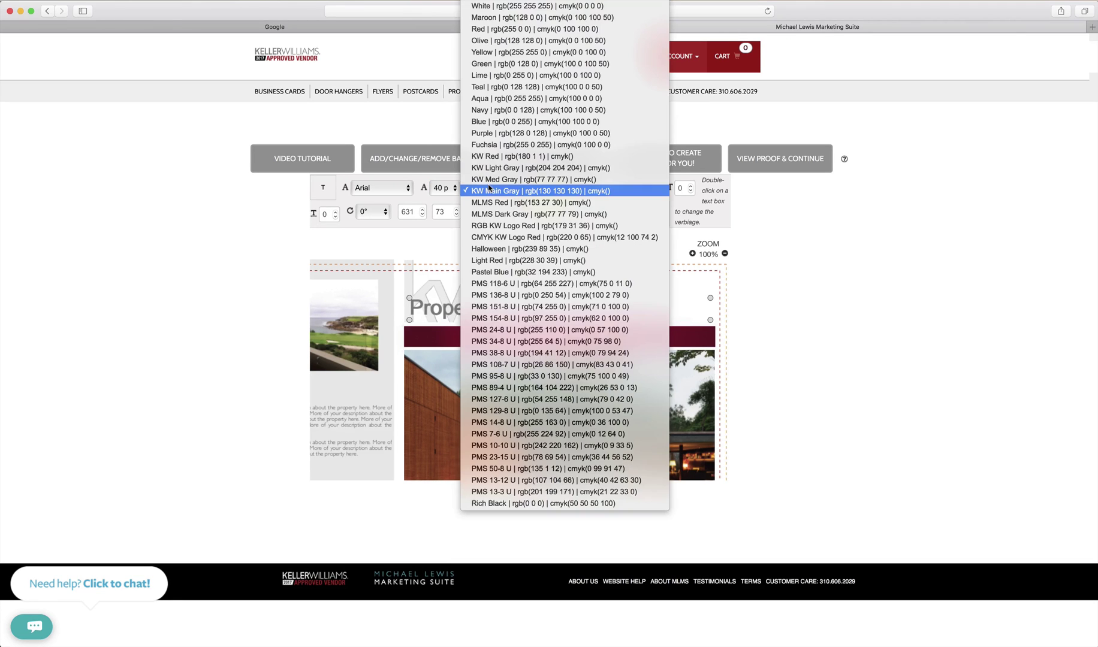
{"action": "left_click", "coordinate": [507, 263]}
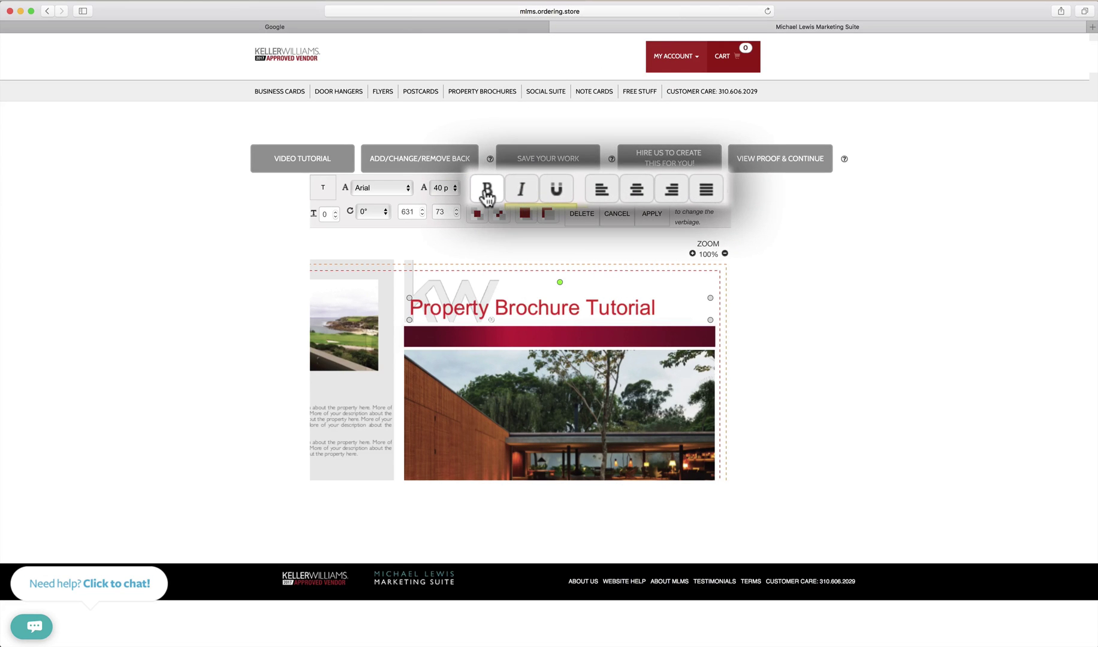
{"action": "left_click", "coordinate": [522, 191]}
{"action": "left_click", "coordinate": [551, 193]}
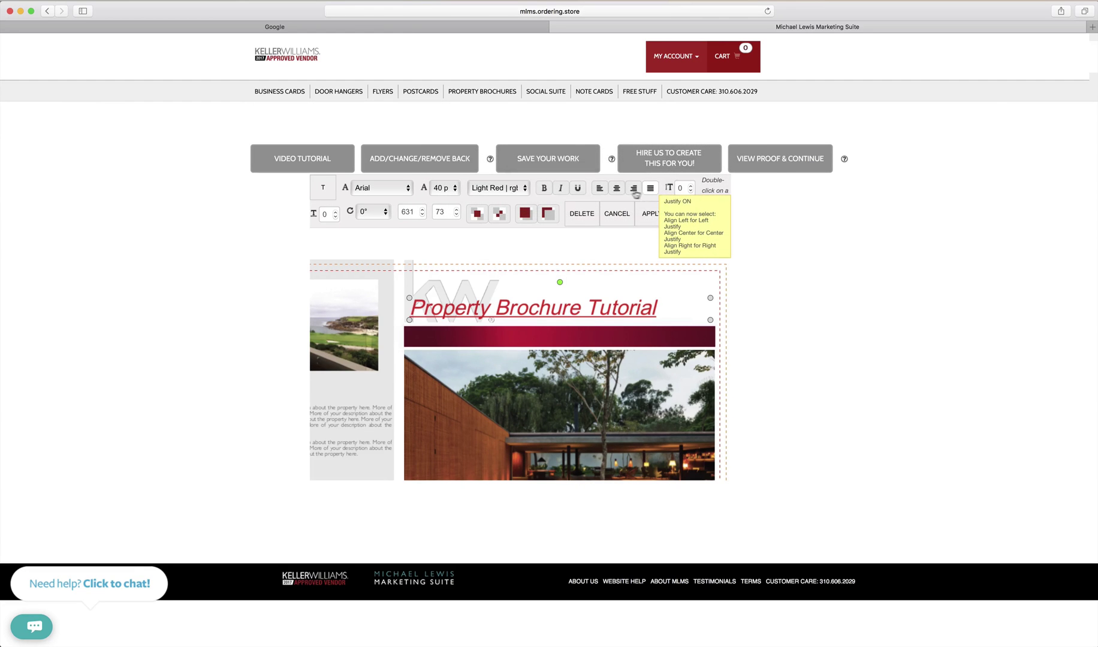
- Try centering the headline within its text box and return it to left alignment
{"action": "left_click", "coordinate": [475, 318]}
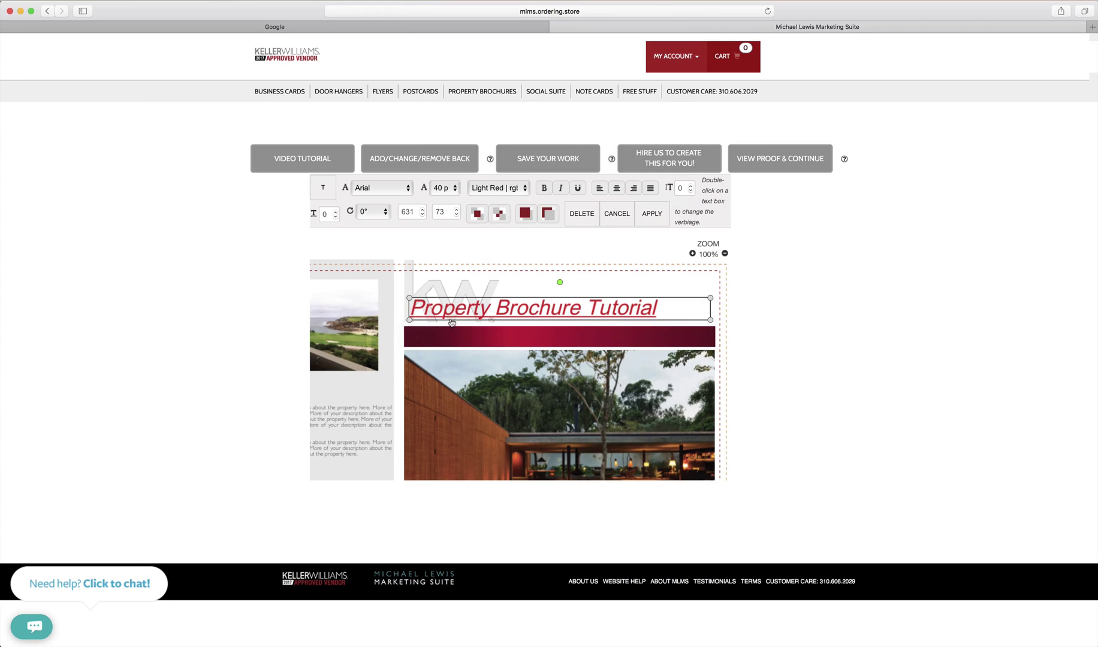
{"action": "left_click", "coordinate": [616, 189]}
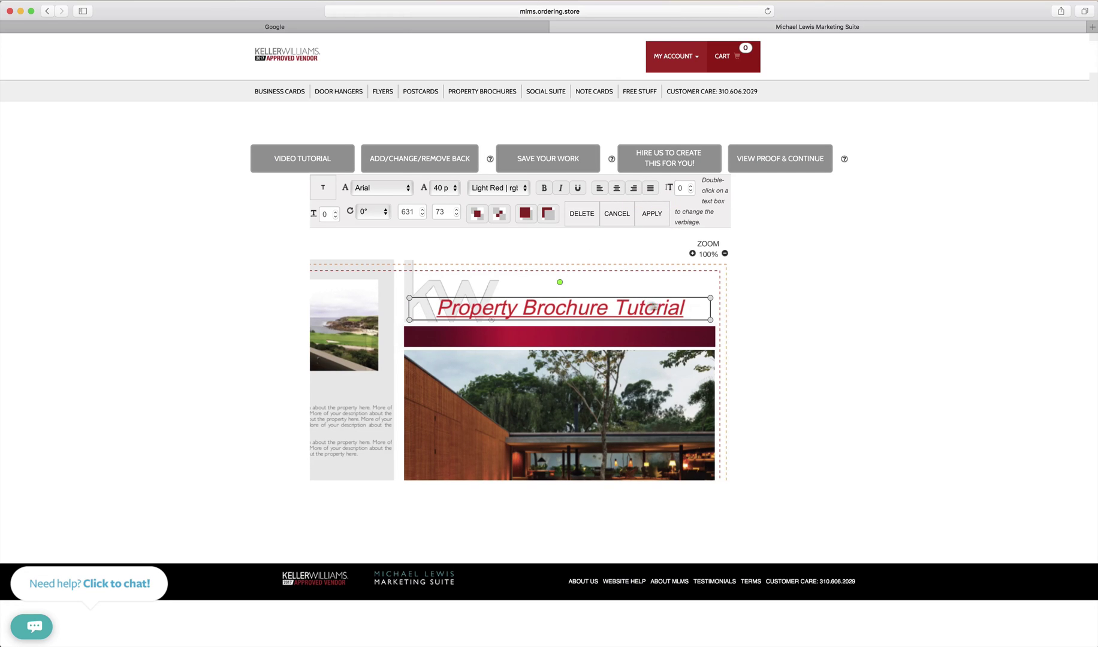
{"action": "left_click", "coordinate": [599, 188]}
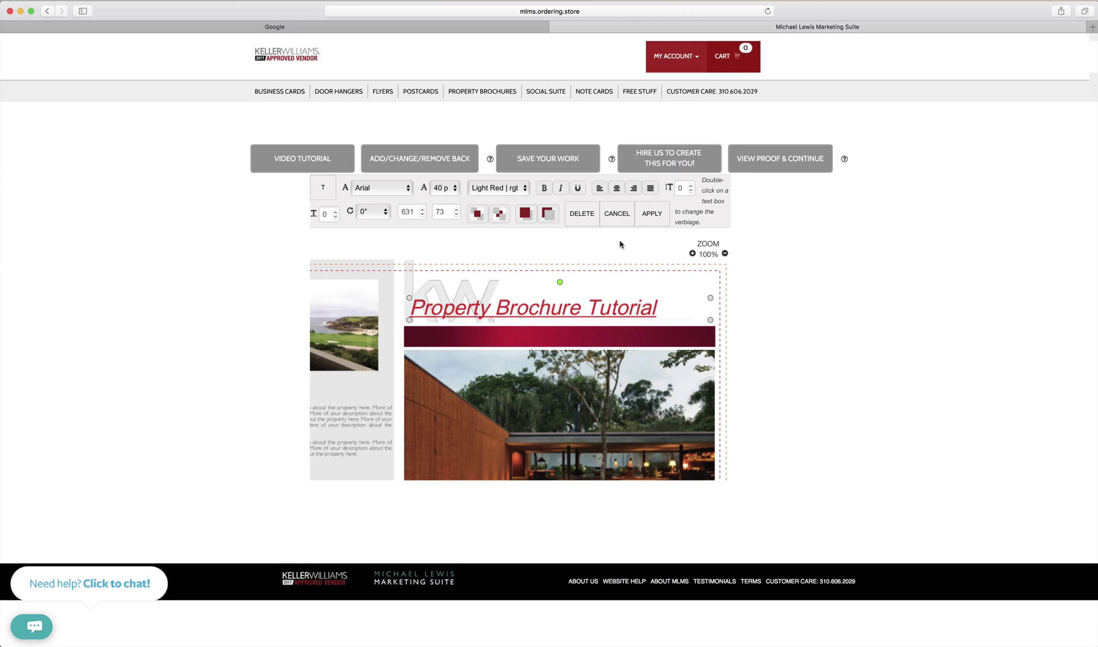
- Set the headline's font size to 35 pt and its character spacing to 4
{"action": "scroll", "coordinate": [621, 244], "scroll_direction": "down", "scroll_amount": 1}
{"action": "scroll", "coordinate": [622, 244], "scroll_direction": "up", "scroll_amount": 1}
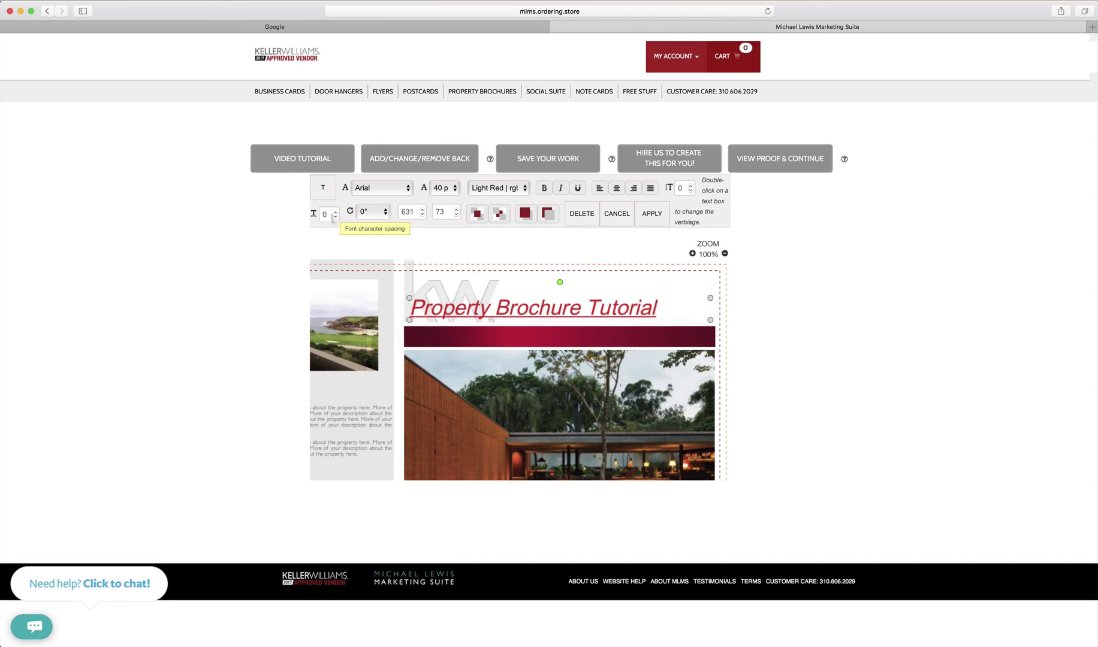
{"action": "left_click", "coordinate": [441, 188]}
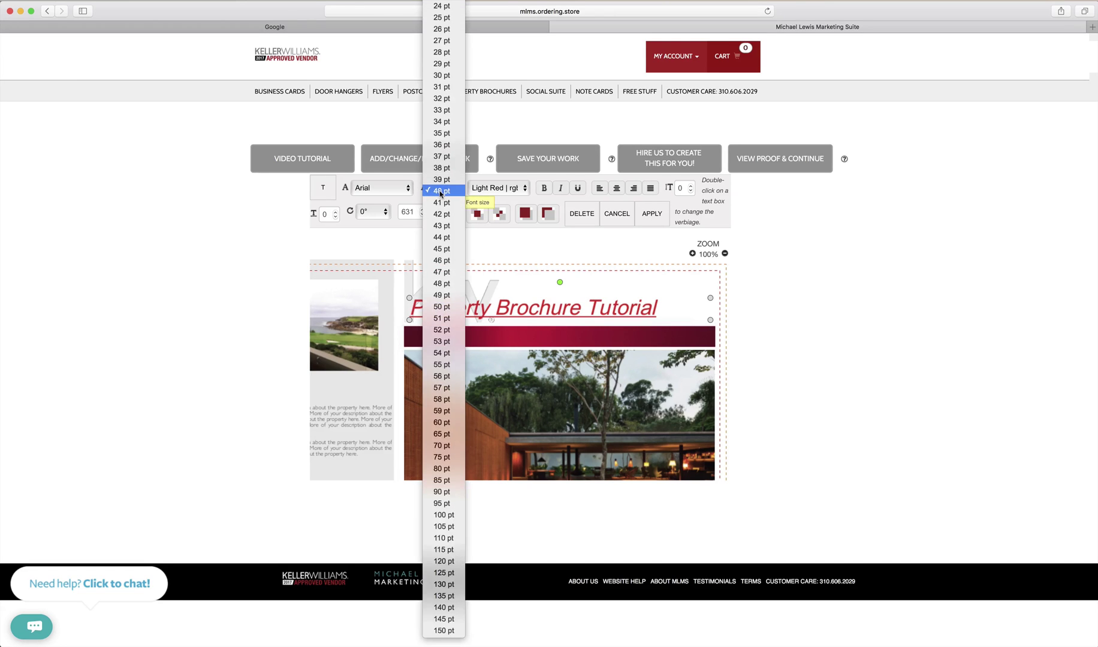
{"action": "left_click", "coordinate": [439, 133]}
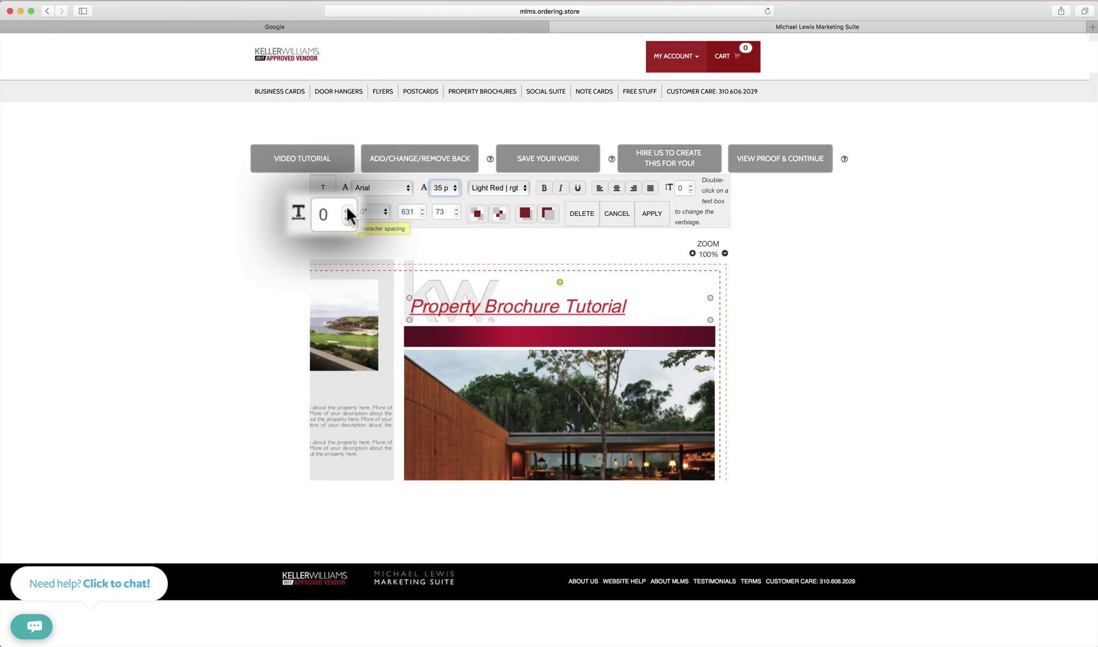
{"action": "left_click", "coordinate": [348, 206]}
{"action": "left_click", "coordinate": [347, 209]}
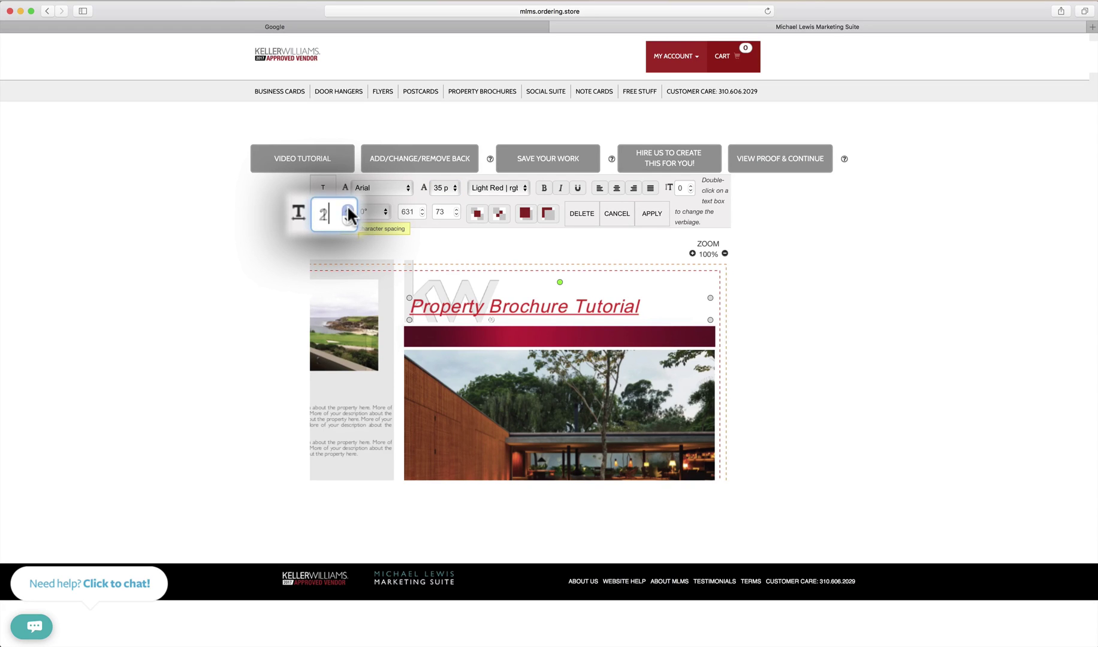
{"action": "left_click", "coordinate": [336, 213]}
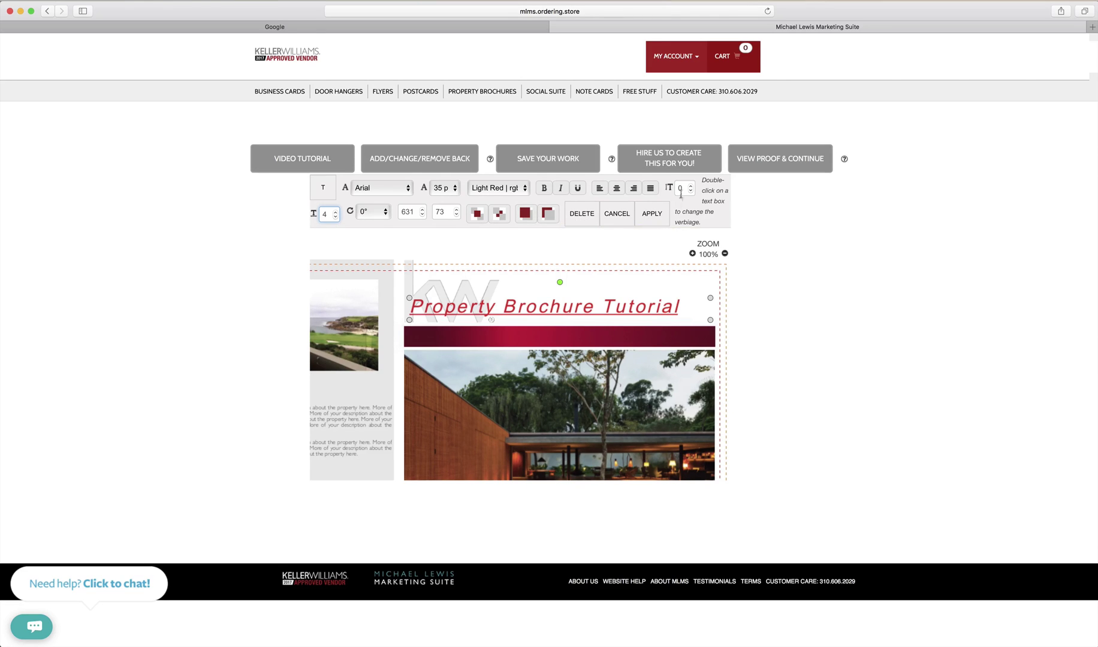
- Set the line spacing of the property description text under "FOREVER VIEWS" to 9
{"action": "scroll", "coordinate": [402, 416], "scroll_direction": "left", "scroll_amount": 8}
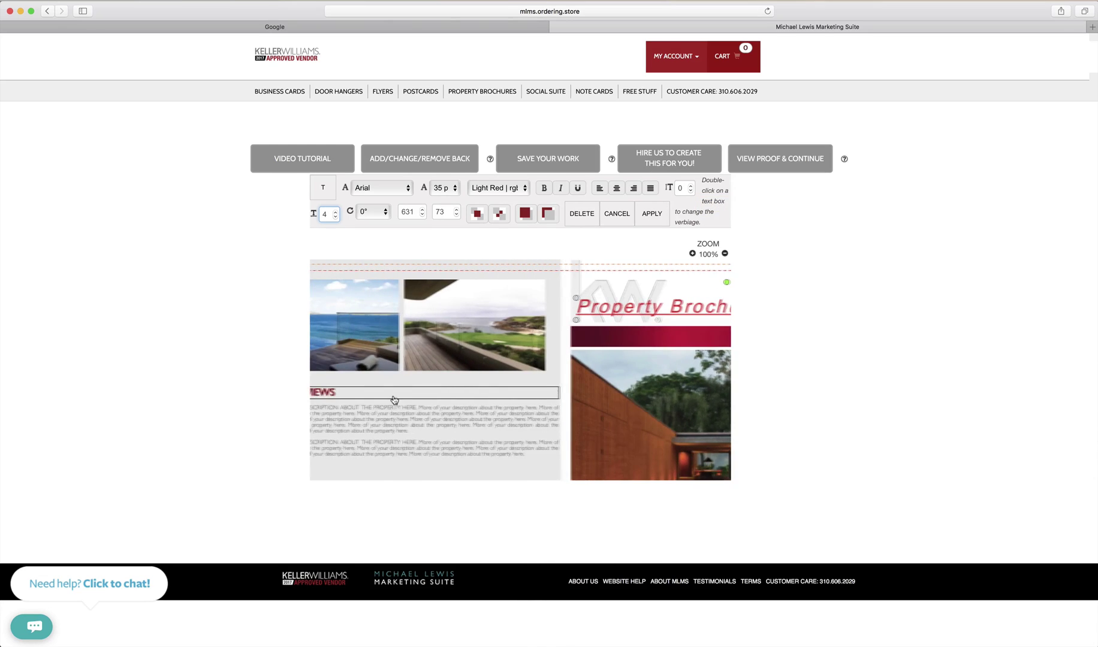
{"action": "left_click", "coordinate": [405, 421]}
{"action": "scroll", "coordinate": [405, 422], "scroll_direction": "down", "scroll_amount": 3}
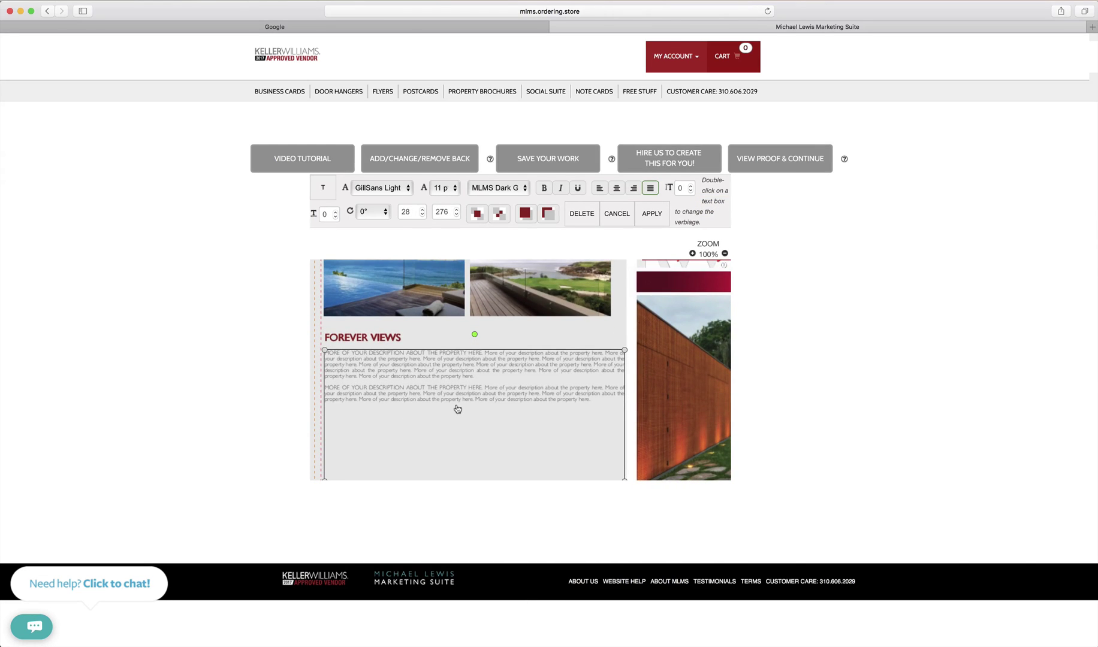
{"action": "scroll", "coordinate": [458, 408], "scroll_direction": "down", "scroll_amount": 2}
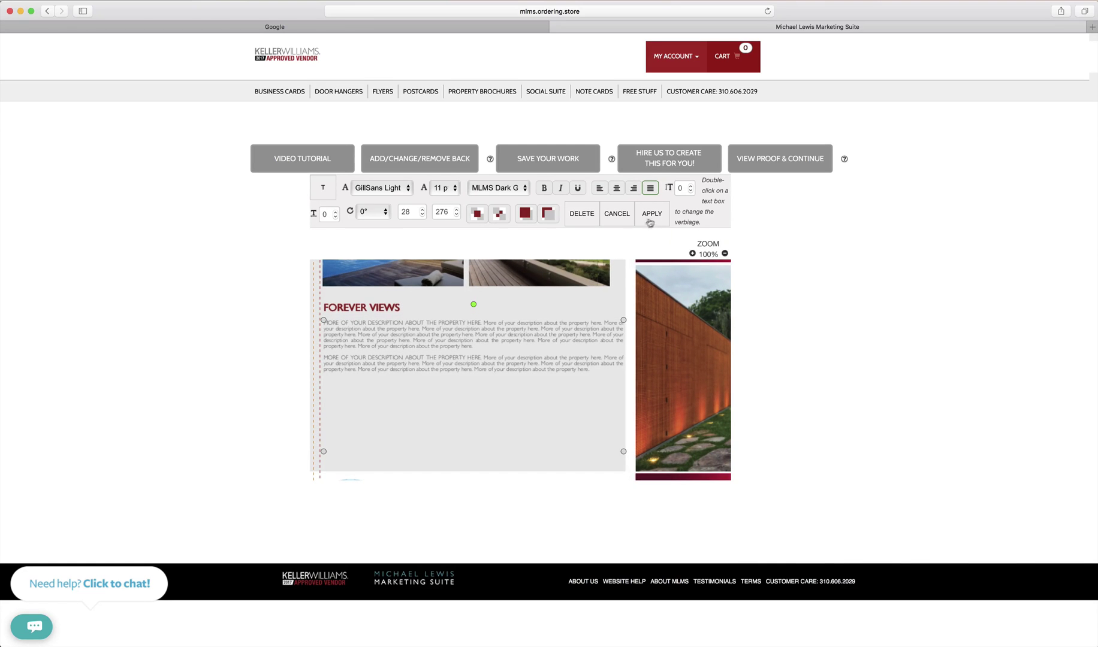
{"action": "left_click", "coordinate": [699, 188]}
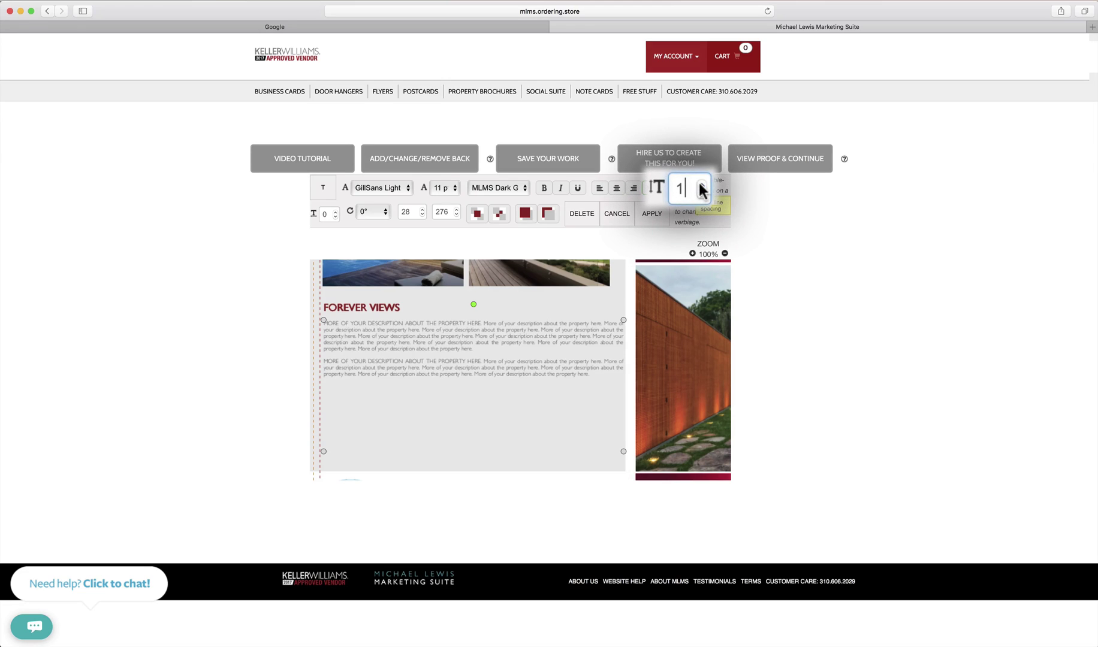
{"action": "left_click", "coordinate": [699, 188]}
{"action": "left_click", "coordinate": [699, 189]}
{"action": "left_click", "coordinate": [700, 188]}
{"action": "left_click", "coordinate": [701, 188]}
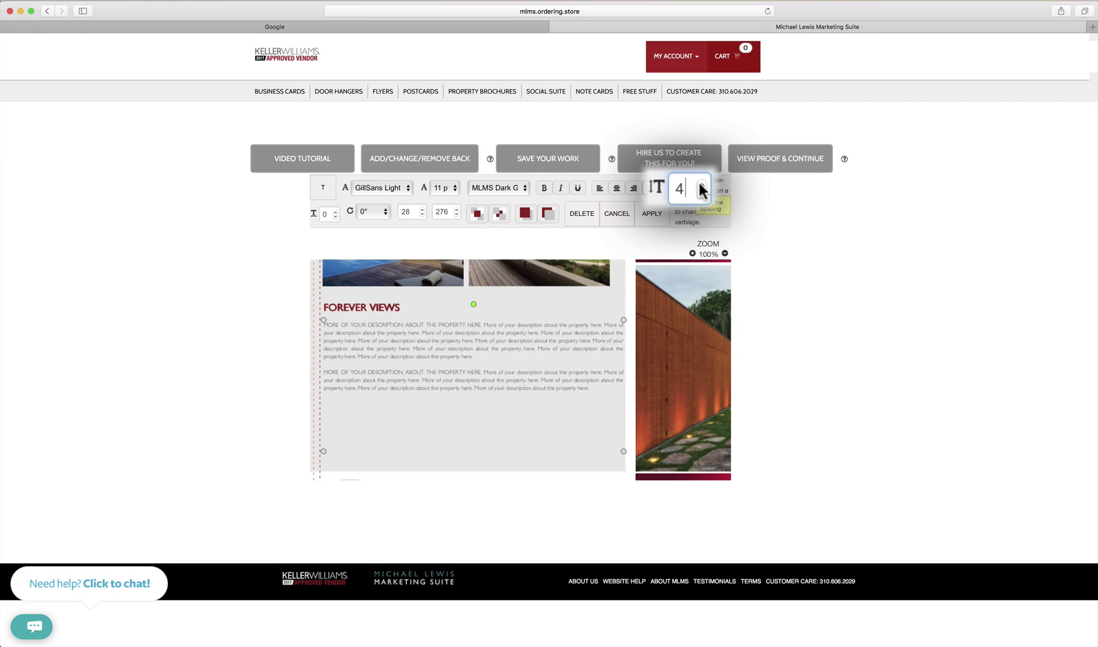
{"action": "left_click", "coordinate": [701, 189]}
{"action": "left_click", "coordinate": [701, 188]}
{"action": "left_click", "coordinate": [701, 189]}
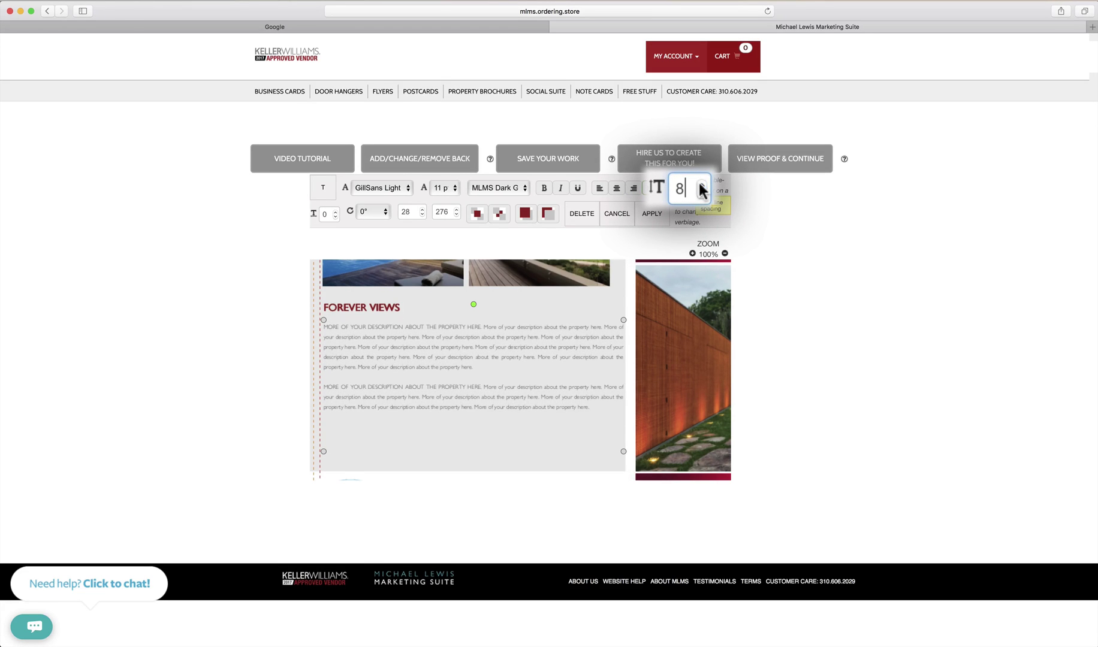
{"action": "left_click", "coordinate": [701, 188]}
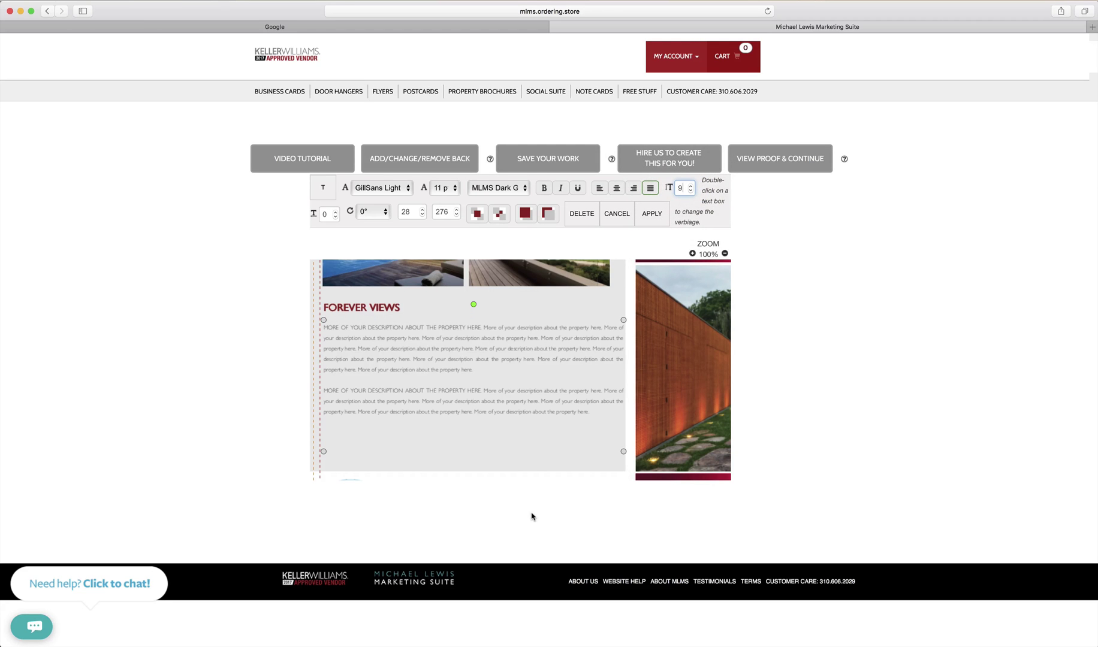
- Select the "Property Brochure Tutorial" headline again and apply its formatting changes
{"action": "scroll", "coordinate": [539, 393], "scroll_direction": "right", "scroll_amount": 10}
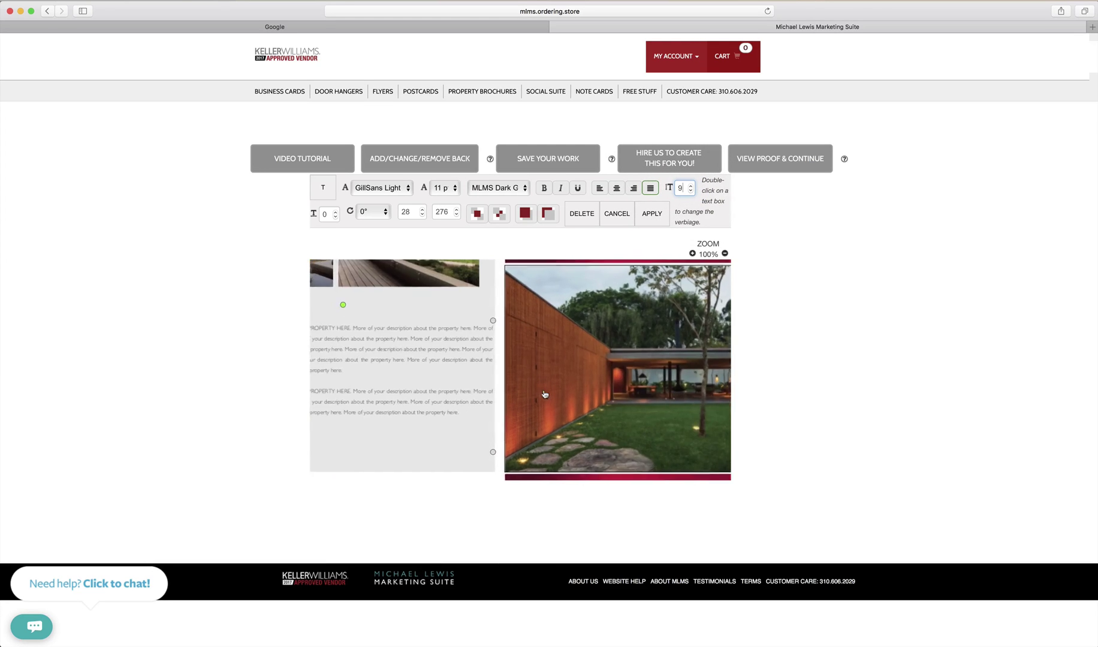
{"action": "scroll", "coordinate": [538, 393], "scroll_direction": "up", "scroll_amount": 2}
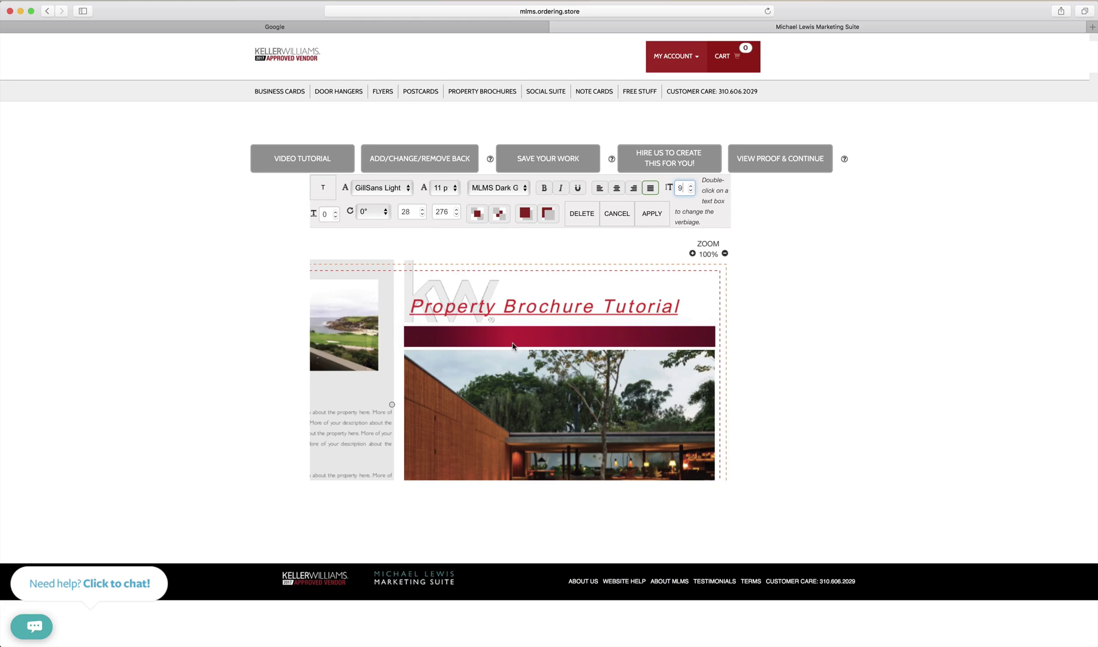
{"action": "left_click", "coordinate": [517, 308]}
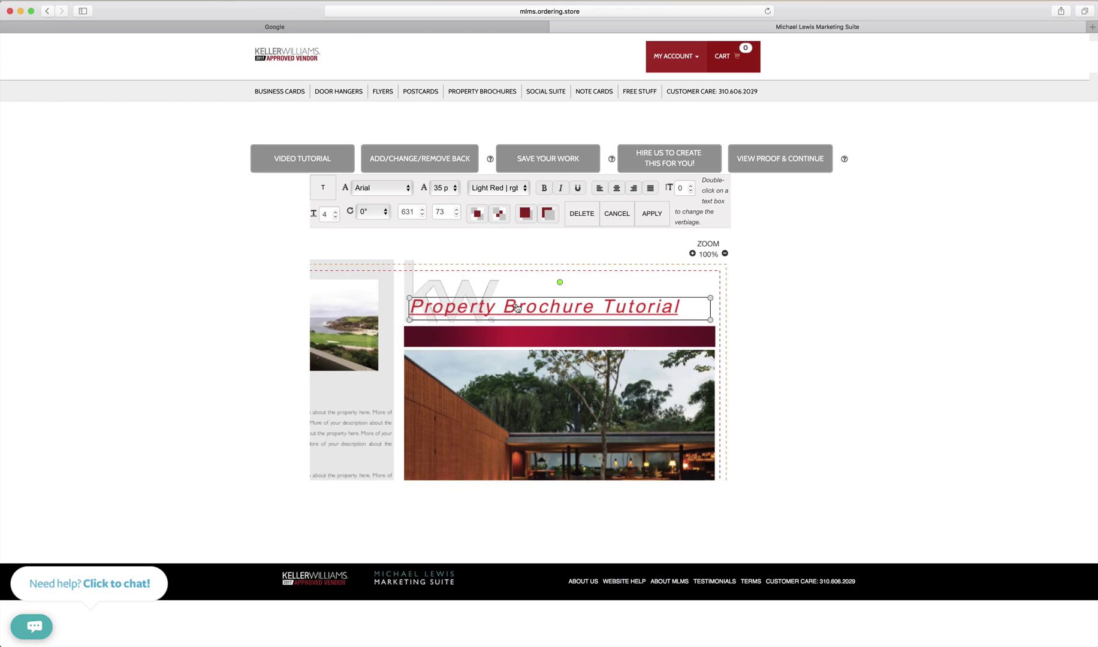
{"action": "left_click", "coordinate": [658, 217]}
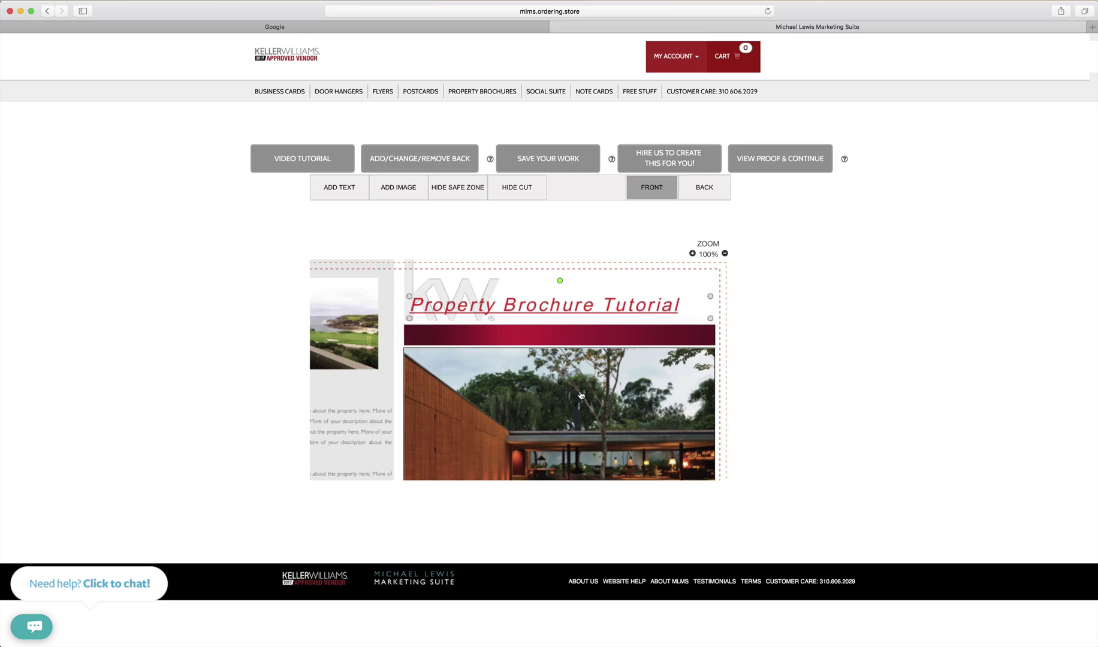
- Upload Backyard.jpg from the House folder into the image editor as the replacement for the large house photo below the red band
{"action": "left_click", "coordinate": [531, 409]}
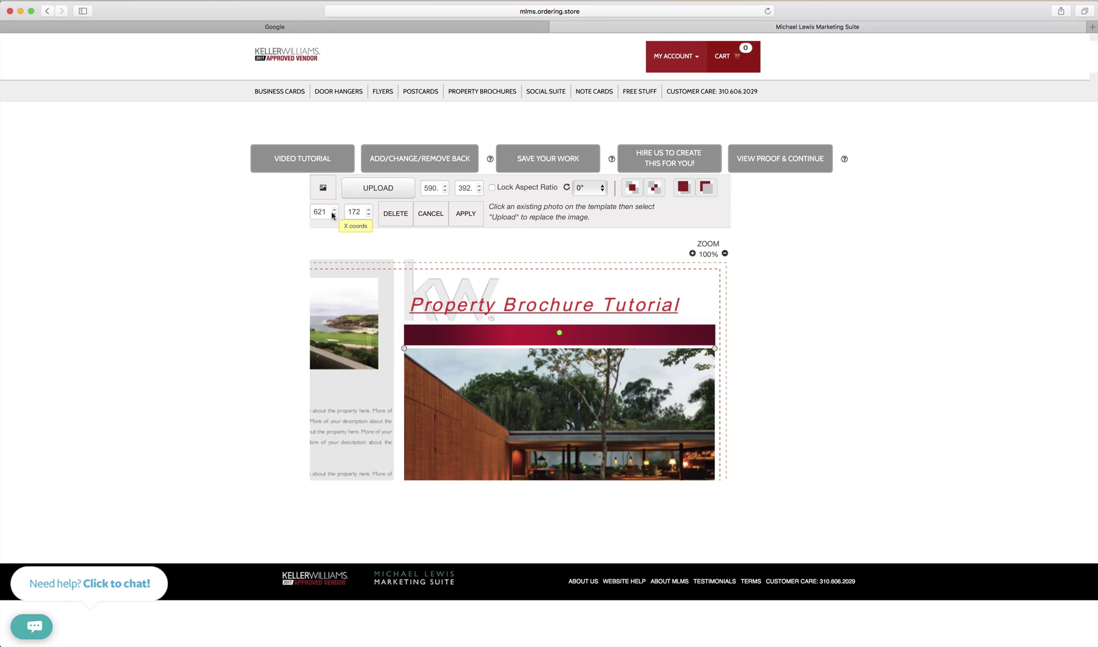
{"action": "scroll", "coordinate": [423, 309], "scroll_direction": "down", "scroll_amount": 3}
{"action": "scroll", "coordinate": [423, 309], "scroll_direction": "up", "scroll_amount": 1}
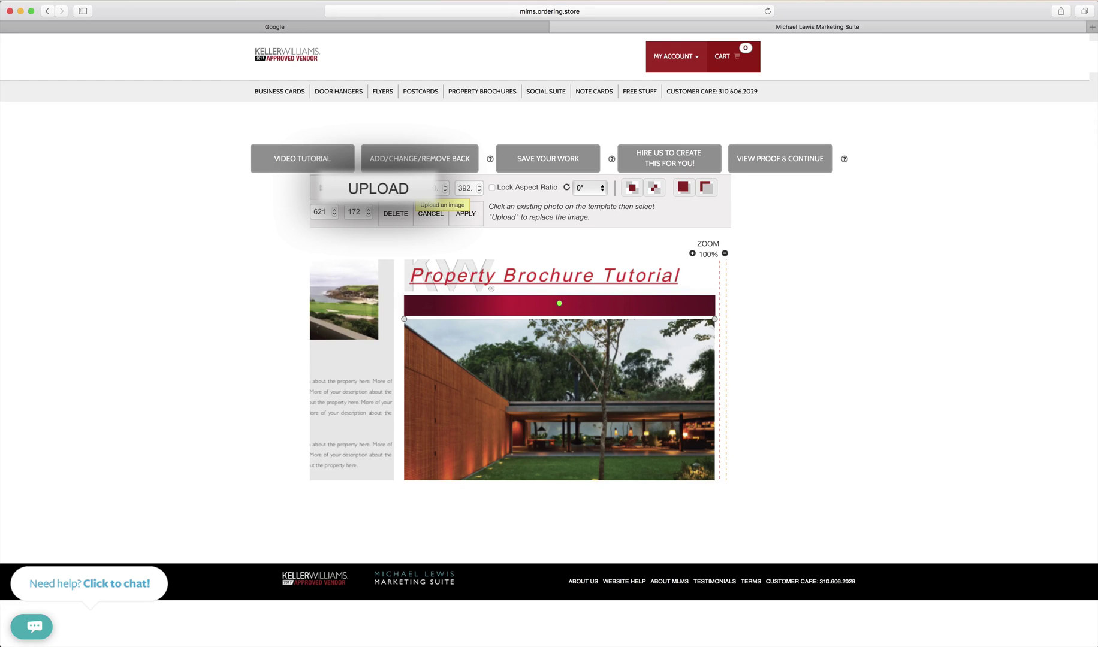
{"action": "left_click", "coordinate": [395, 189]}
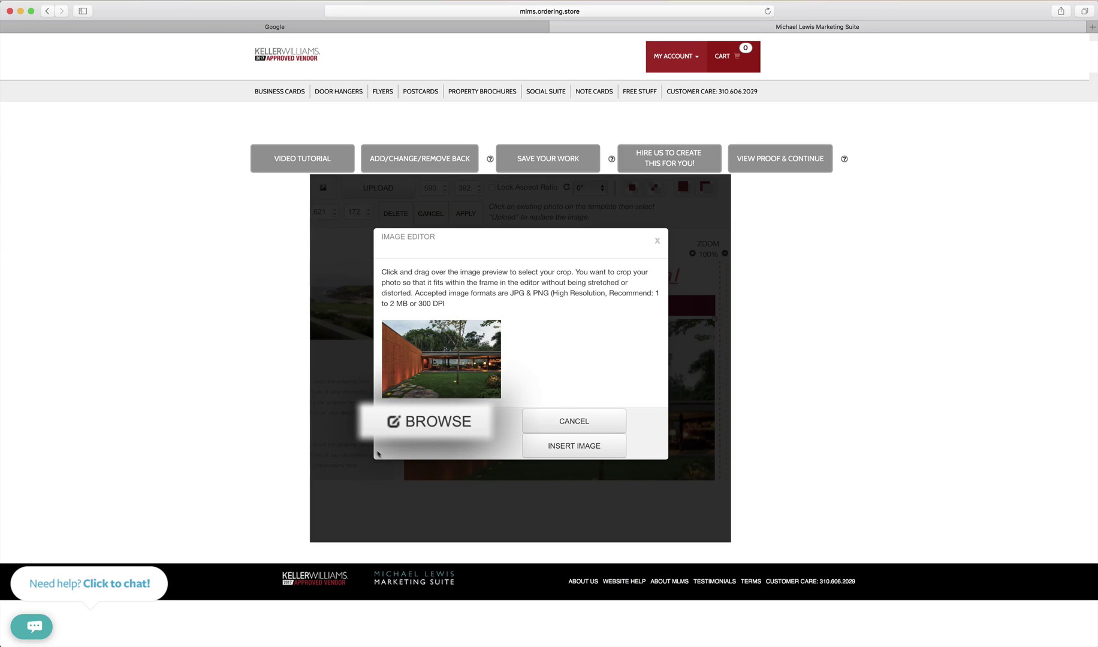
{"action": "left_click", "coordinate": [464, 431]}
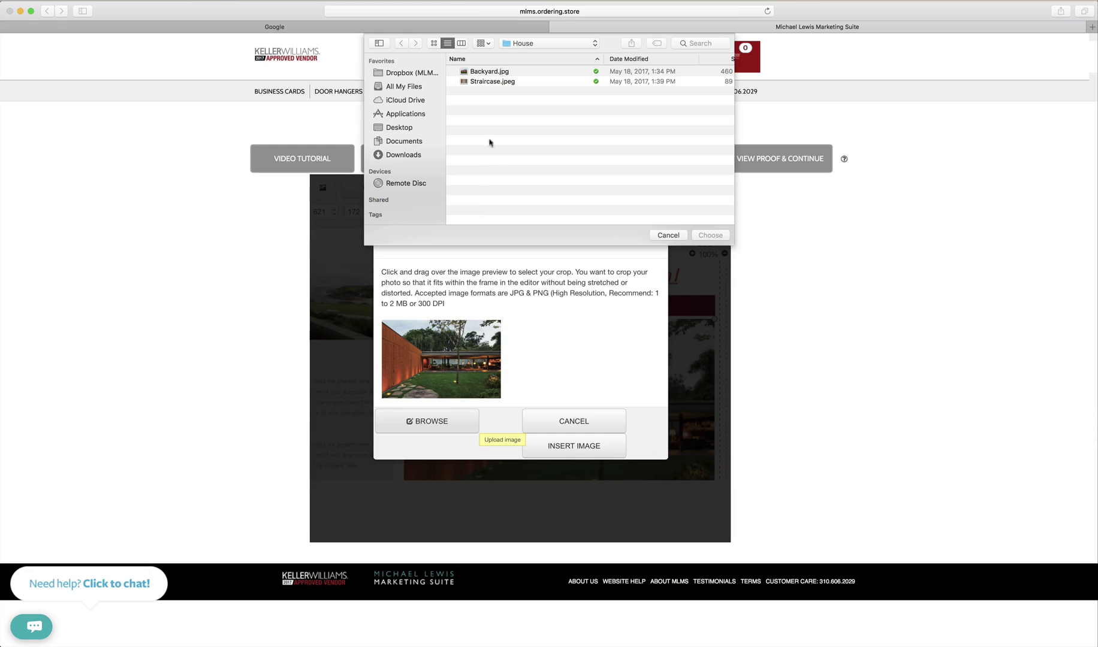
{"action": "left_click", "coordinate": [493, 74]}
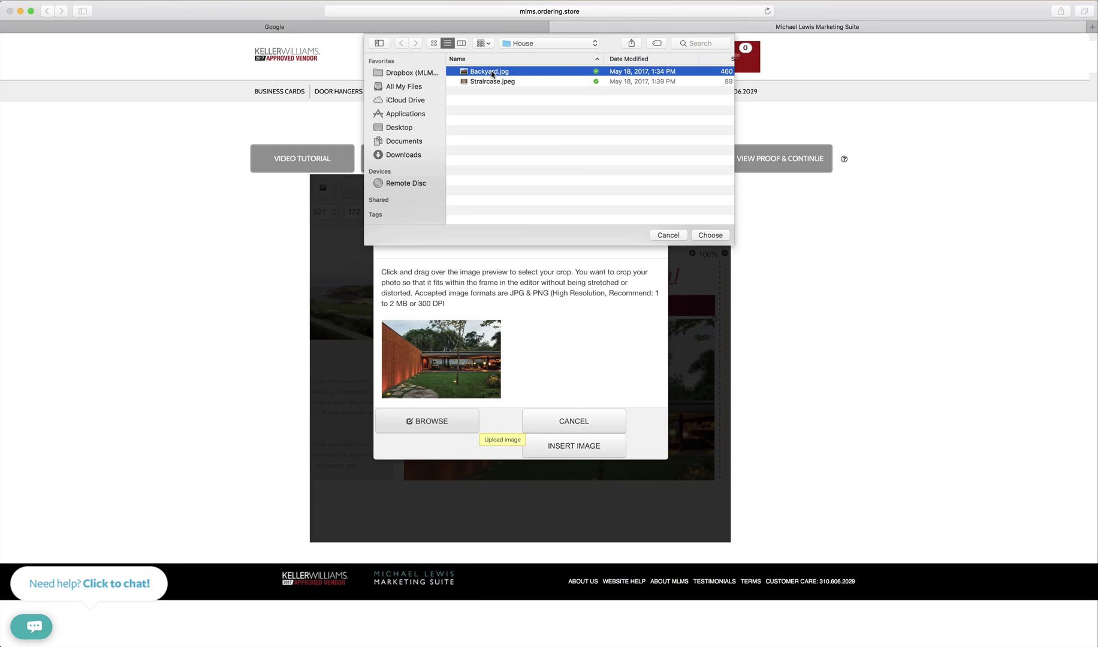
{"action": "left_click", "coordinate": [702, 235]}
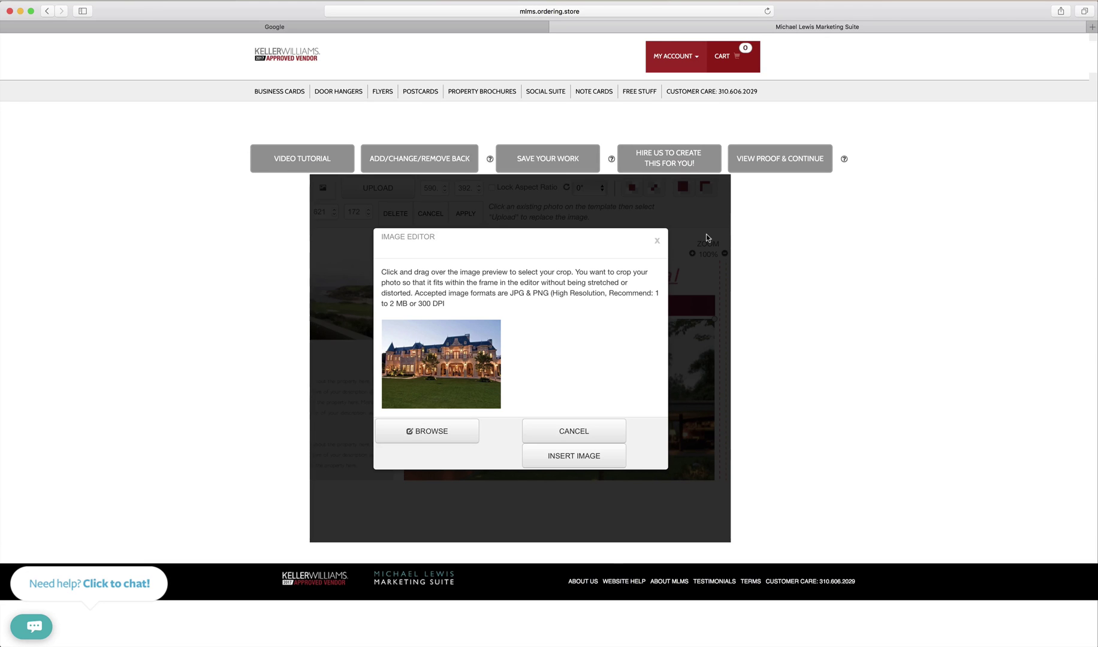
{"action": "left_click_drag", "start_coordinate": [381, 268], "coordinate": [548, 327]}
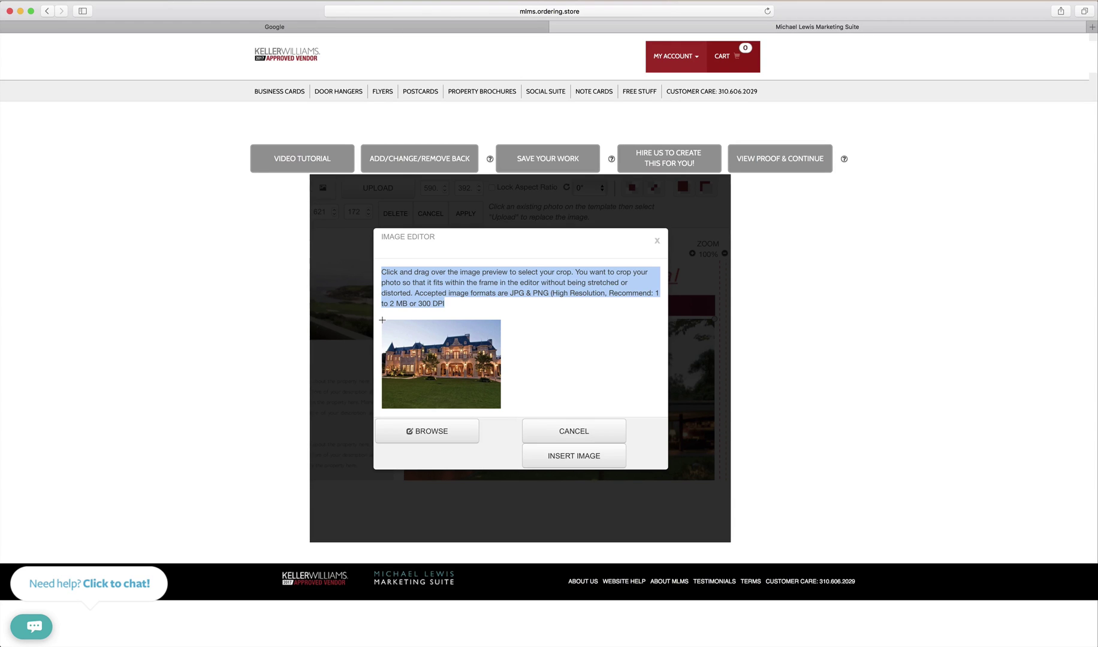
{"action": "left_click_drag", "start_coordinate": [382, 320], "coordinate": [466, 388]}
{"action": "left_click_drag", "start_coordinate": [491, 408], "coordinate": [497, 417]}
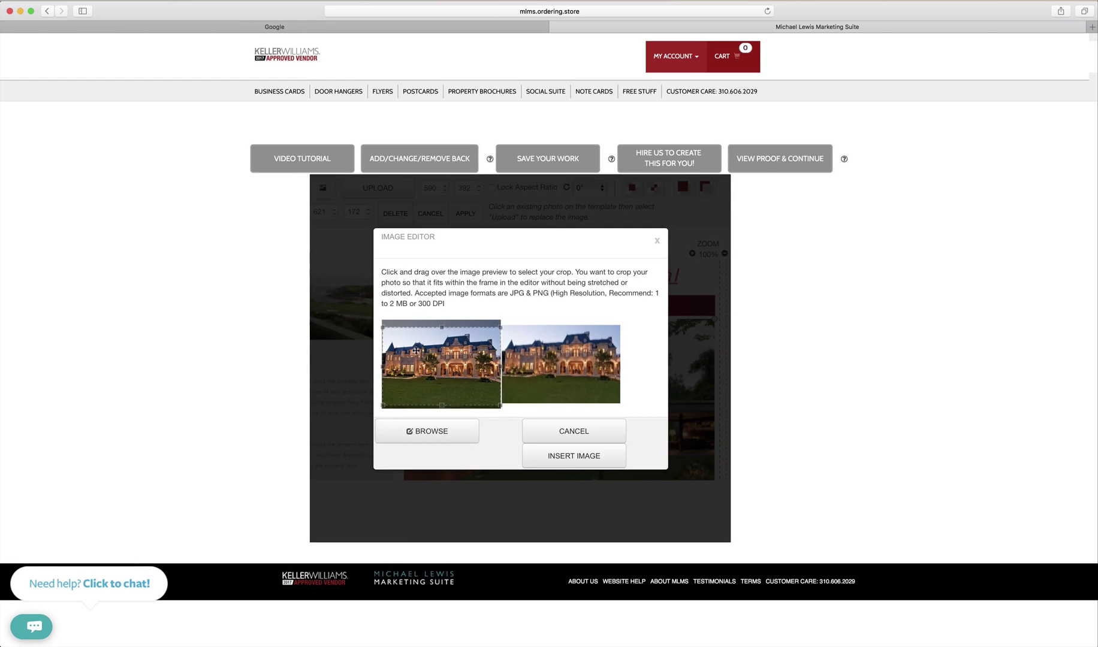
{"action": "left_click_drag", "start_coordinate": [415, 340], "coordinate": [422, 345]}
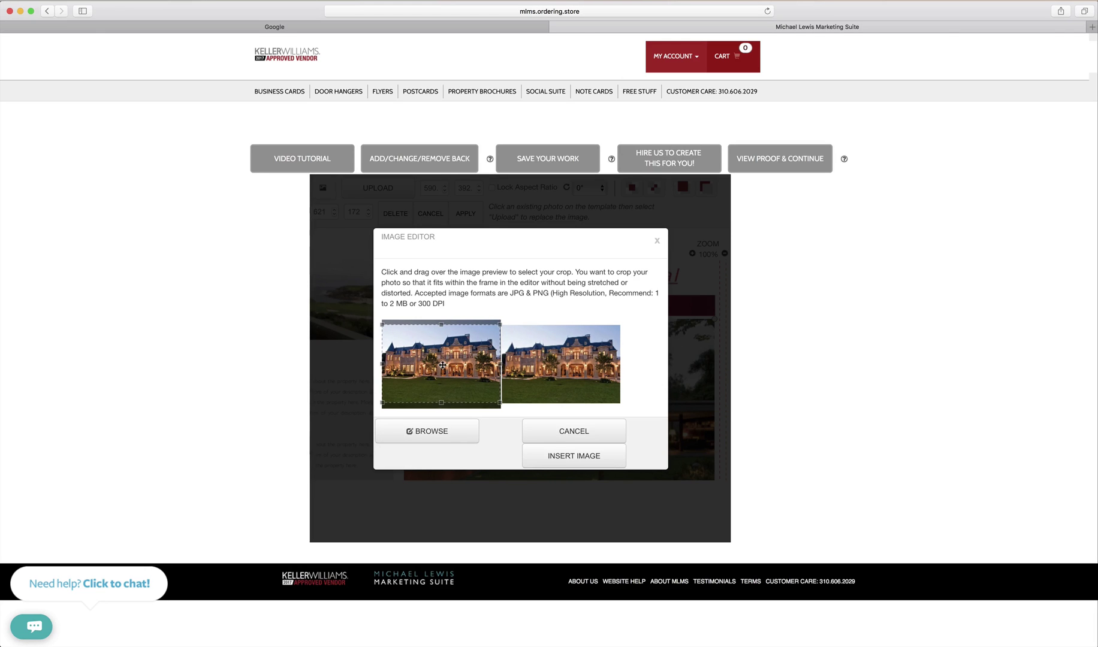
{"action": "left_click", "coordinate": [535, 433]}
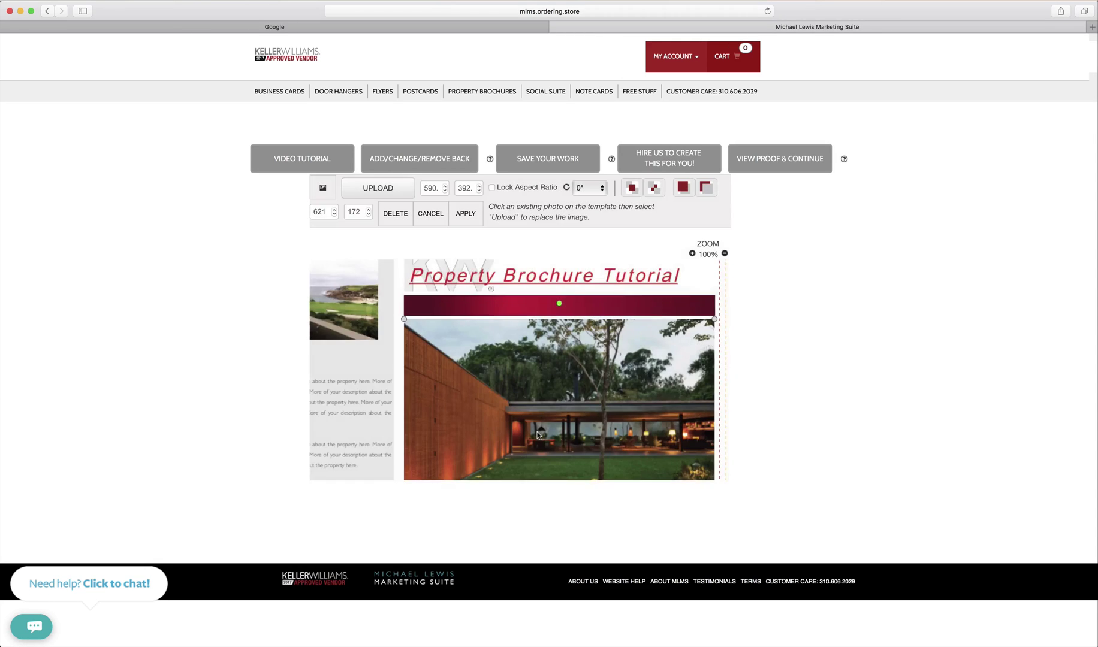
- Replace the large house photo below the red band with Backyard.jpg from the House folder, inserted uncropped
{"action": "scroll", "coordinate": [552, 393], "scroll_direction": "down", "scroll_amount": 2}
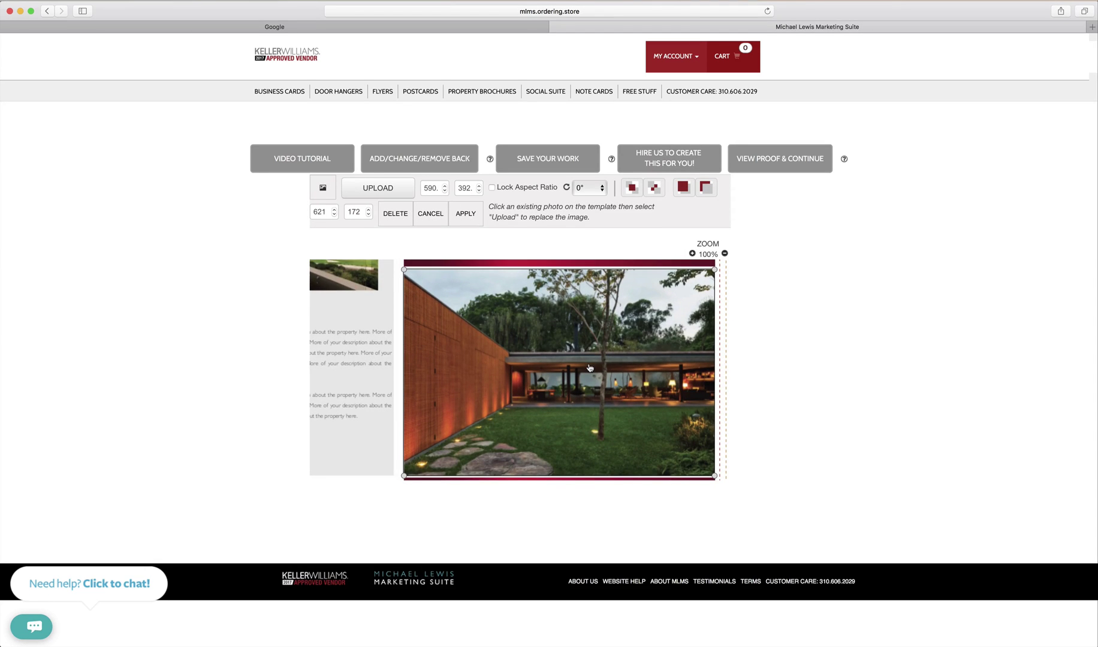
{"action": "left_click", "coordinate": [395, 190]}
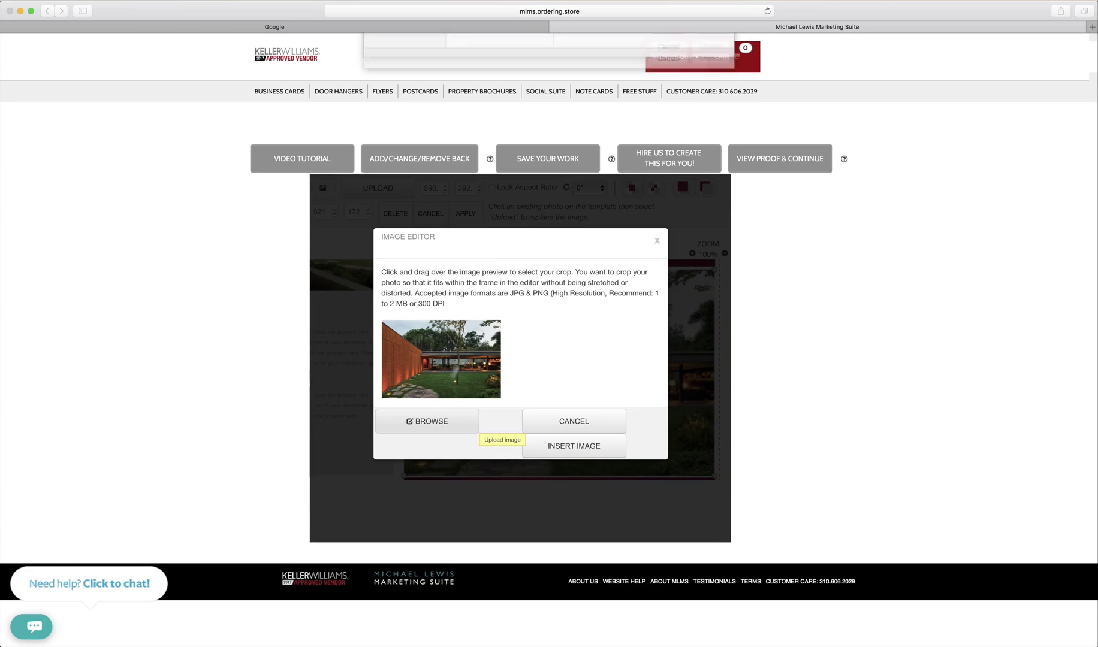
{"action": "left_click", "coordinate": [480, 58]}
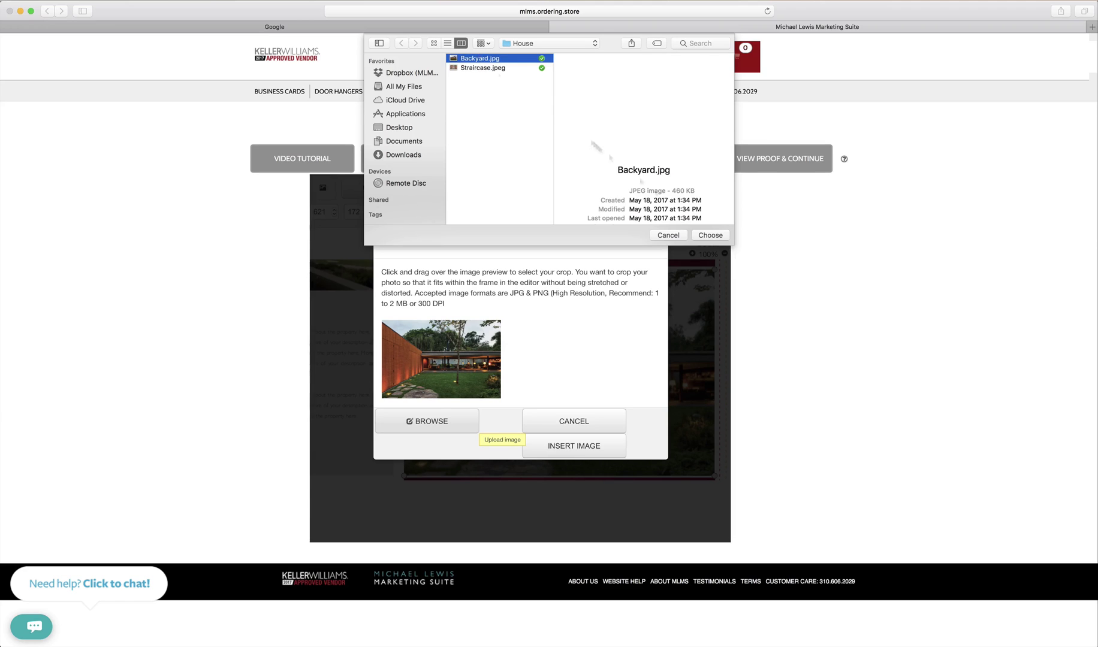
{"action": "left_click", "coordinate": [709, 235]}
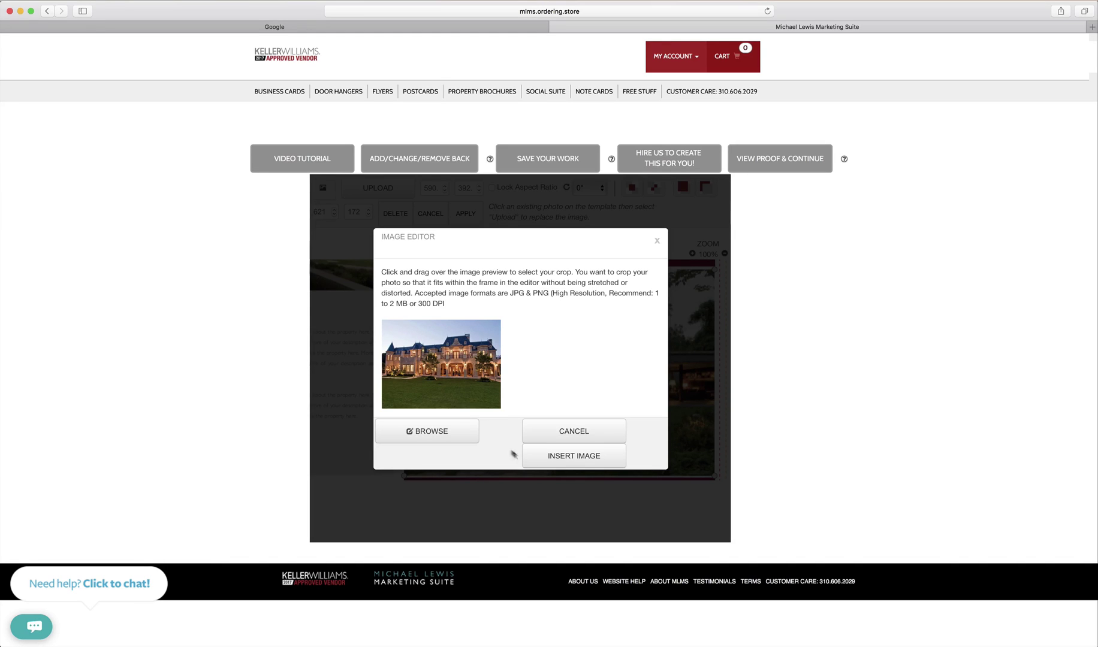
{"action": "left_click", "coordinate": [550, 457]}
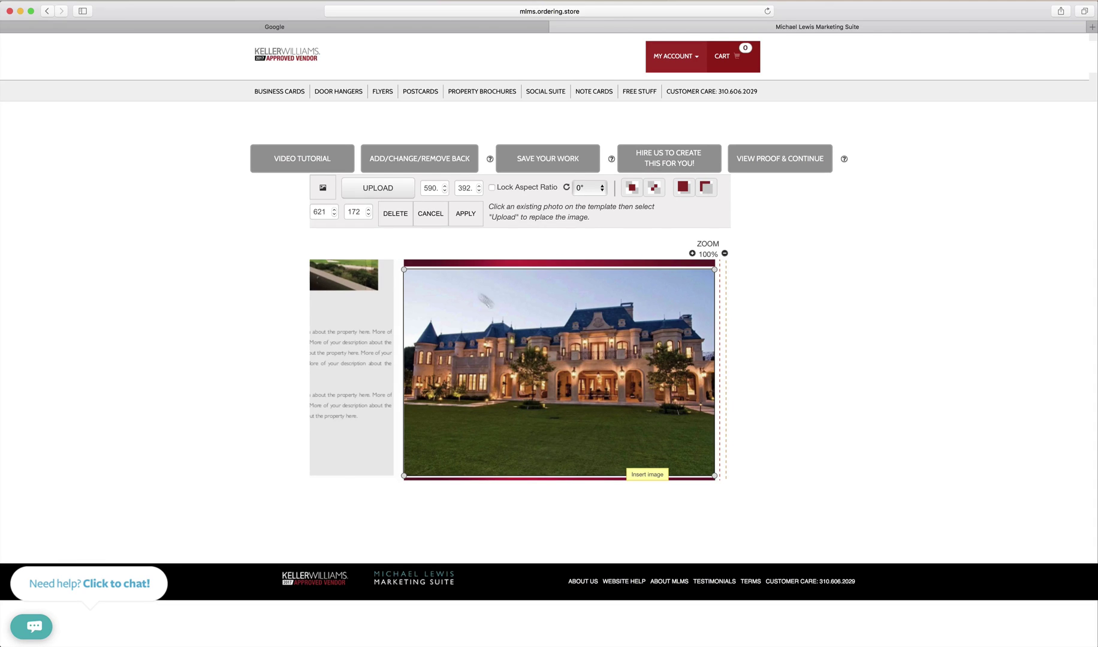
- Crop the large house photo to its full width, trimming a strip of lawn off the lower edge, and insert it
{"action": "left_click", "coordinate": [377, 191]}
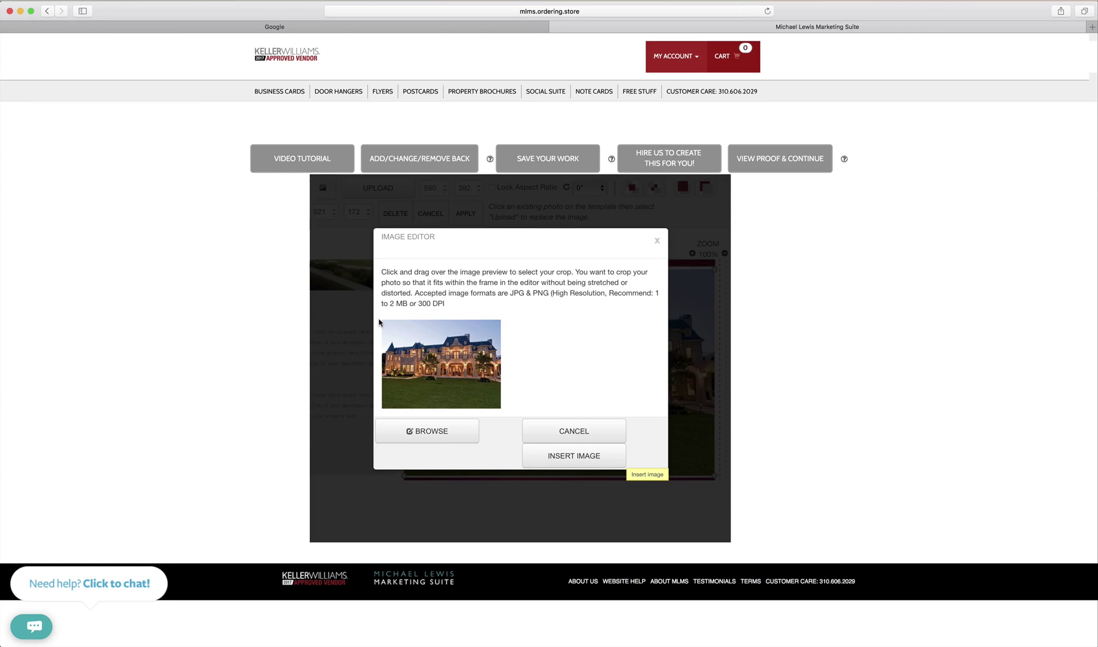
{"action": "left_click_drag", "start_coordinate": [381, 320], "coordinate": [507, 362]}
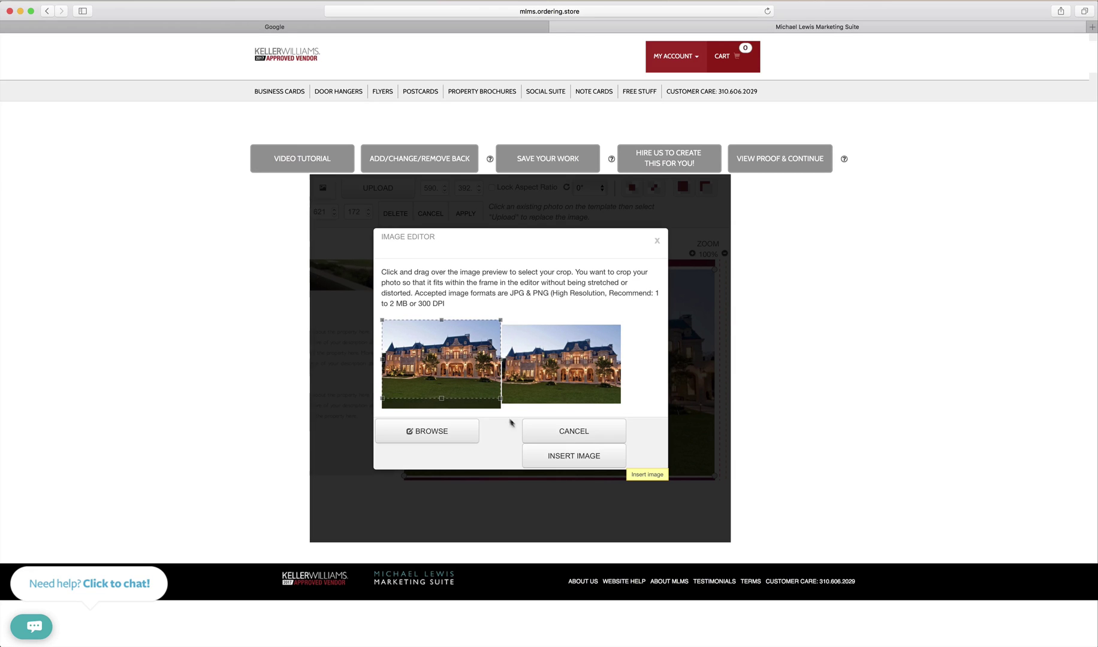
{"action": "left_click", "coordinate": [542, 457]}
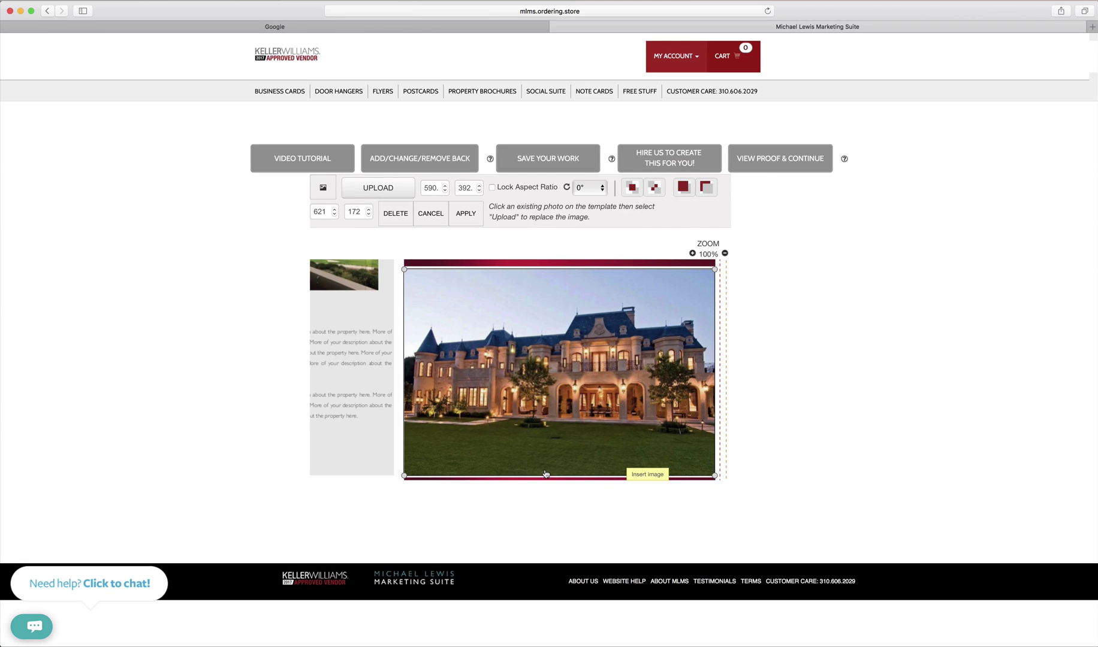
- Look over the brochure's front and description panels, including the small photos, address band and agent contact block
{"action": "scroll", "coordinate": [544, 458], "scroll_direction": "up", "scroll_amount": 3}
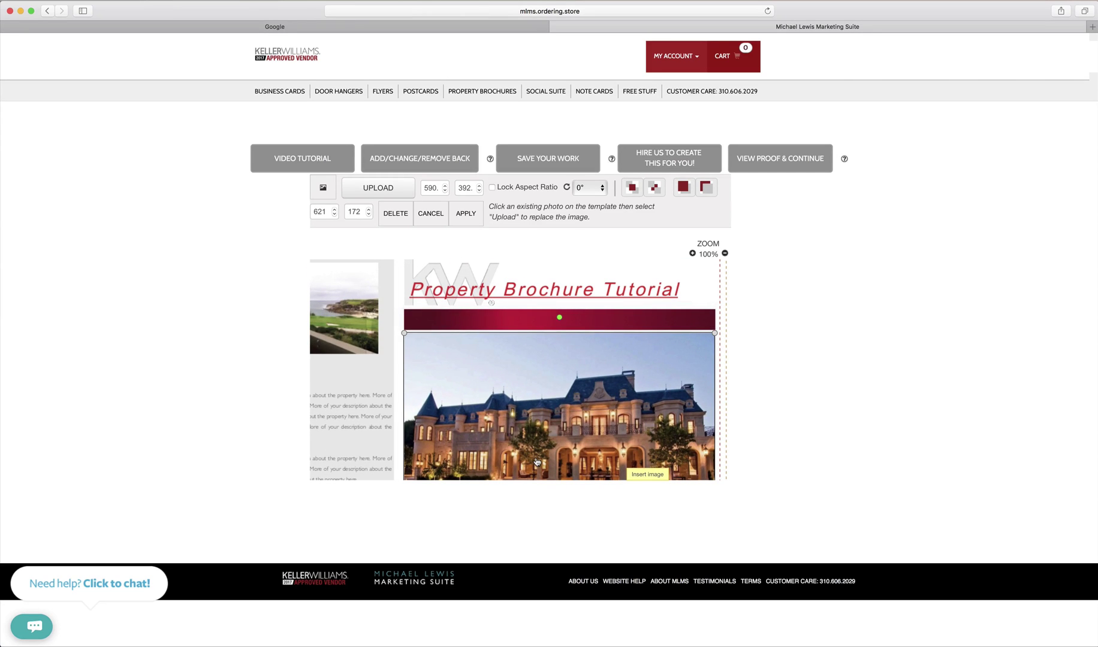
{"action": "scroll", "coordinate": [500, 448], "scroll_direction": "left", "scroll_amount": 5}
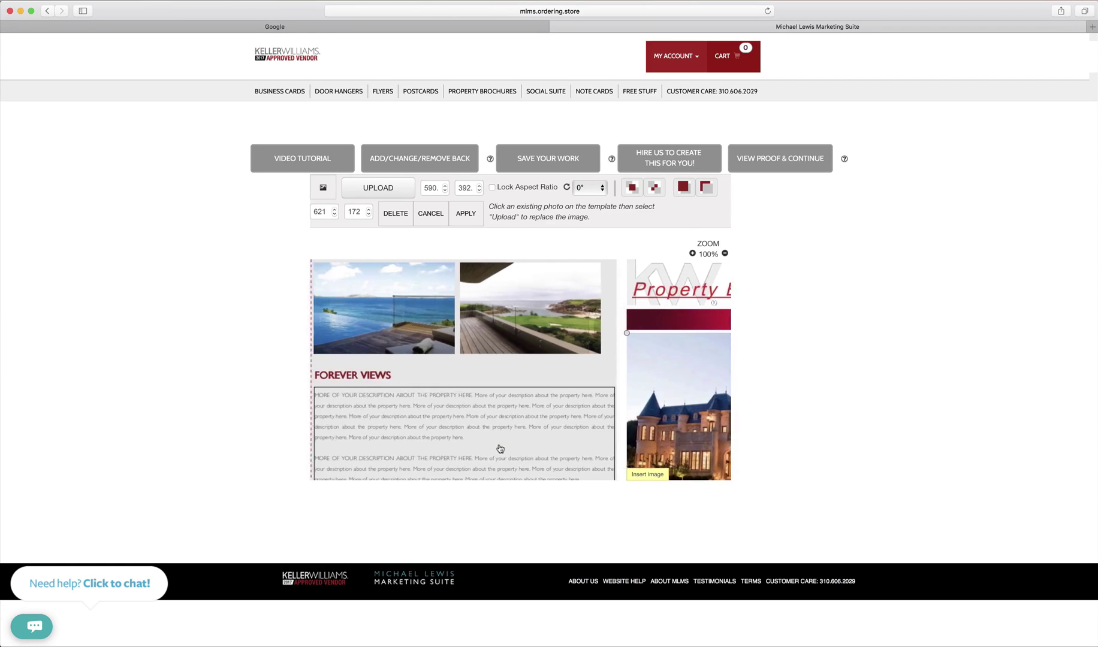
{"action": "scroll", "coordinate": [500, 448], "scroll_direction": "up", "scroll_amount": 1}
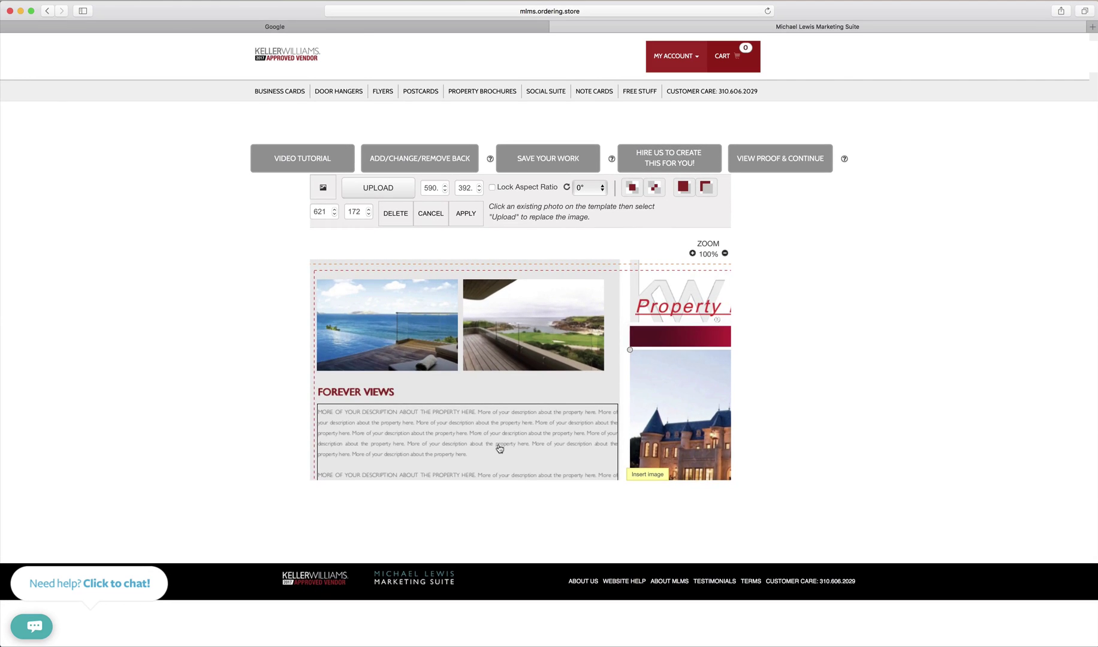
{"action": "scroll", "coordinate": [500, 448], "scroll_direction": "left", "scroll_amount": 1}
{"action": "scroll", "coordinate": [499, 448], "scroll_direction": "down", "scroll_amount": 3}
{"action": "scroll", "coordinate": [499, 448], "scroll_direction": "right", "scroll_amount": 5}
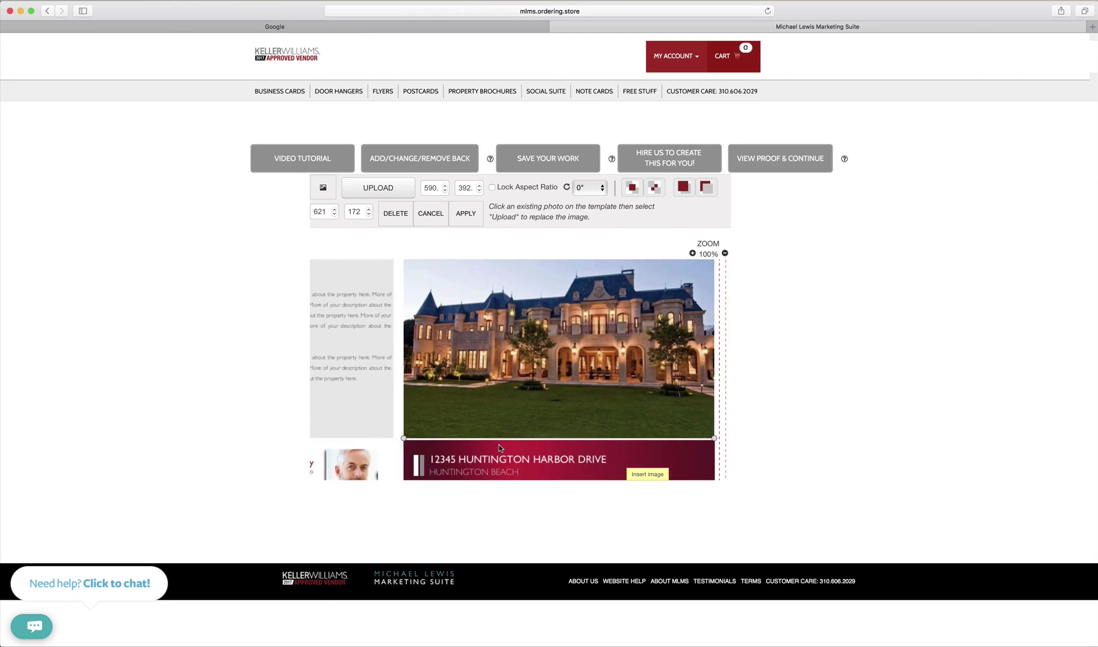
{"action": "scroll", "coordinate": [499, 445], "scroll_direction": "down", "scroll_amount": 2}
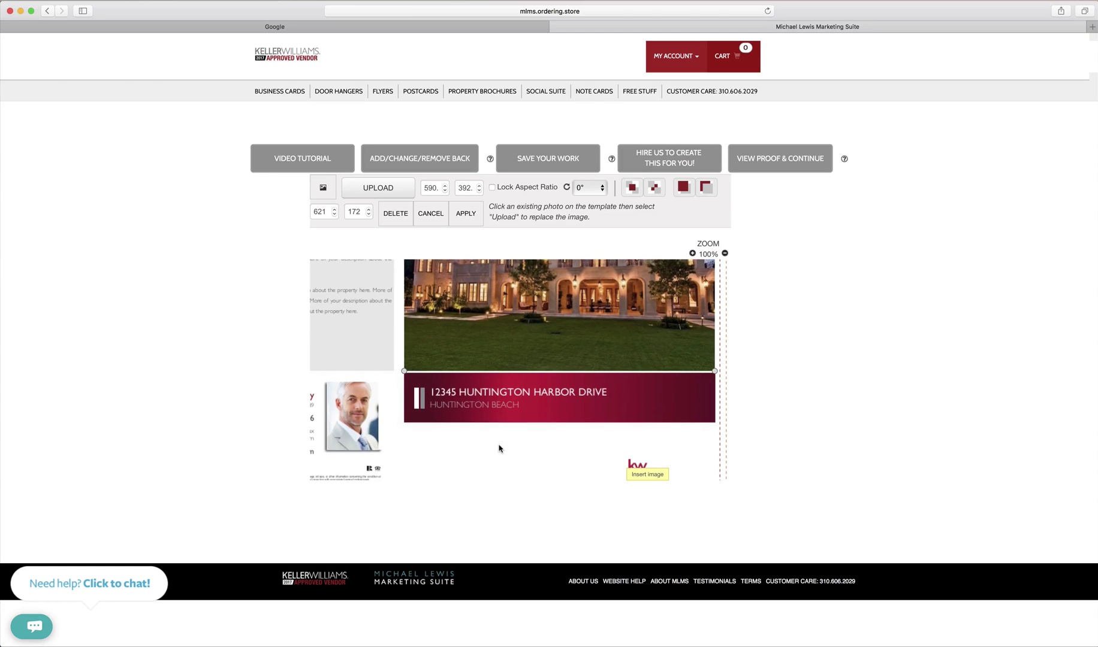
{"action": "scroll", "coordinate": [498, 445], "scroll_direction": "left", "scroll_amount": 5}
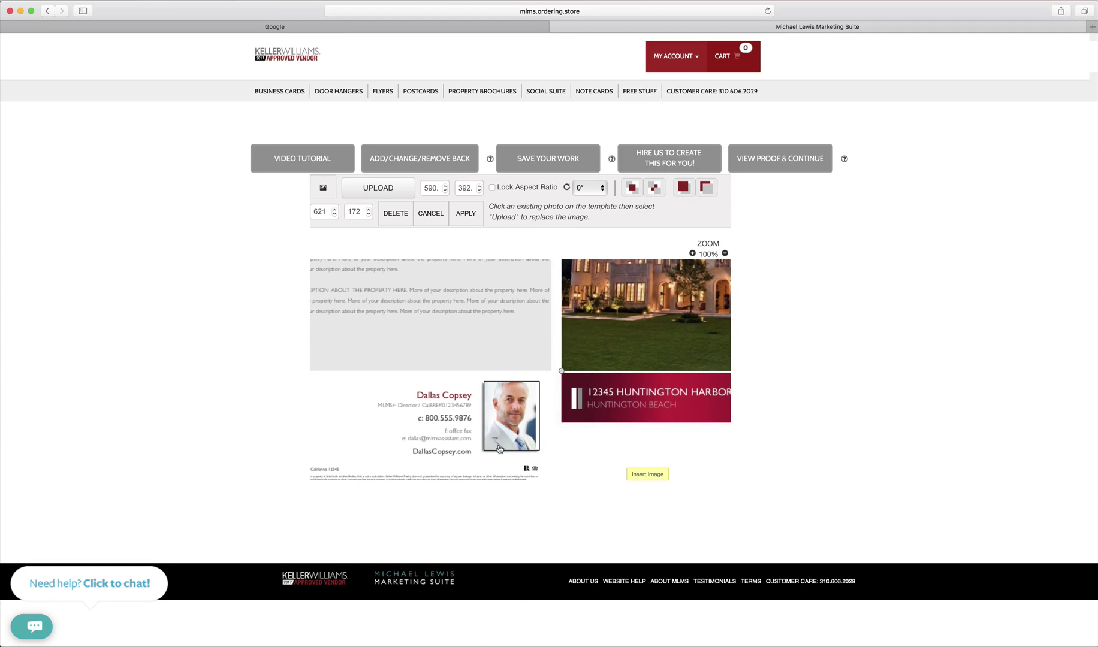
{"action": "scroll", "coordinate": [500, 448], "scroll_direction": "up", "scroll_amount": 2}
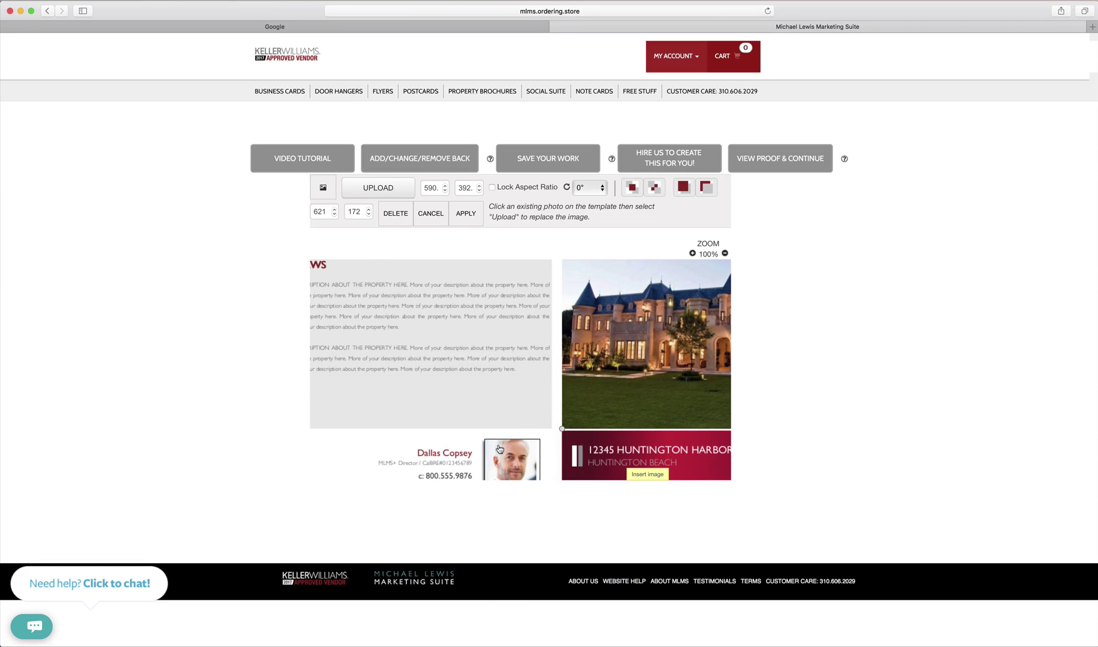
- Replace the white address line in the red band below the house photo with the property's new street address
{"action": "scroll", "coordinate": [582, 456], "scroll_direction": "right", "scroll_amount": 5}
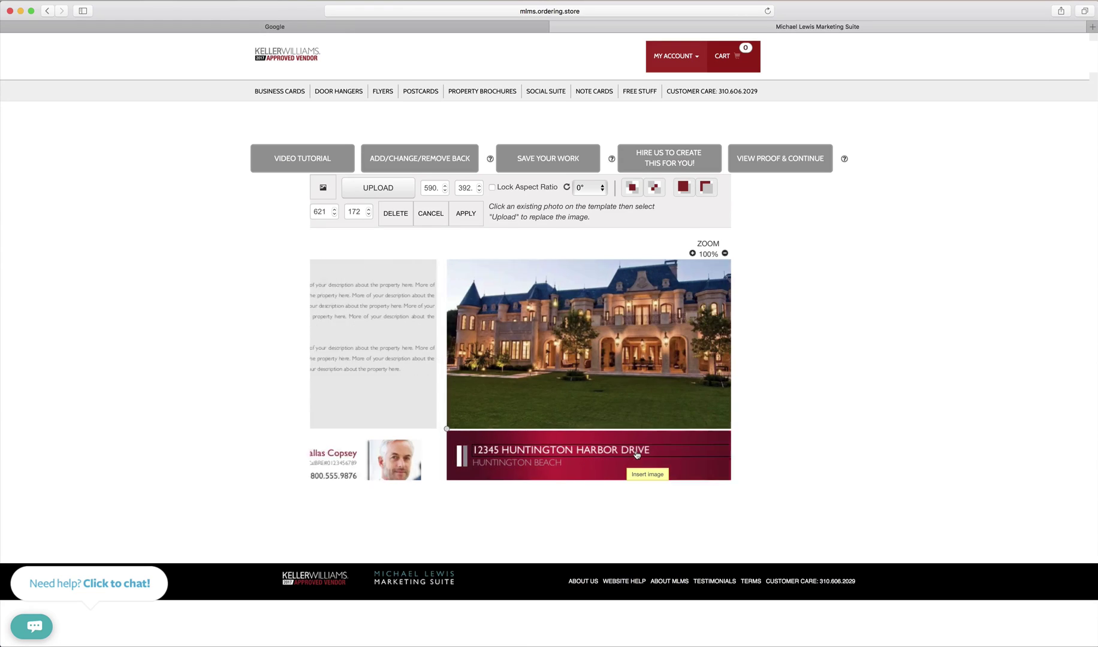
{"action": "left_click", "coordinate": [596, 454]}
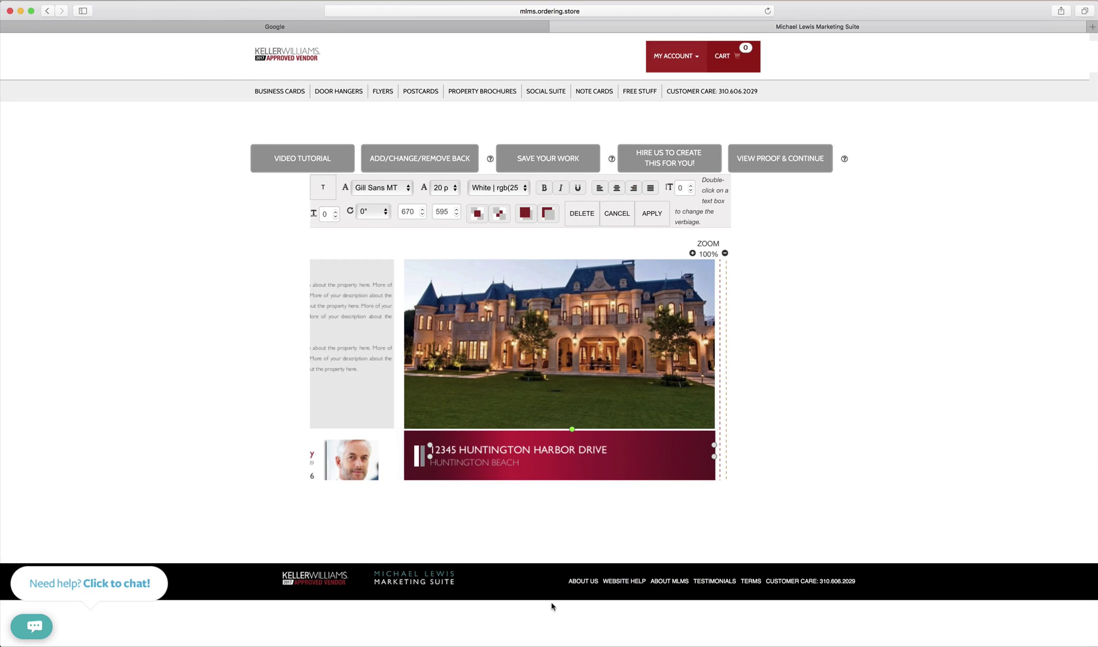
{"action": "double_click", "coordinate": [544, 462]}
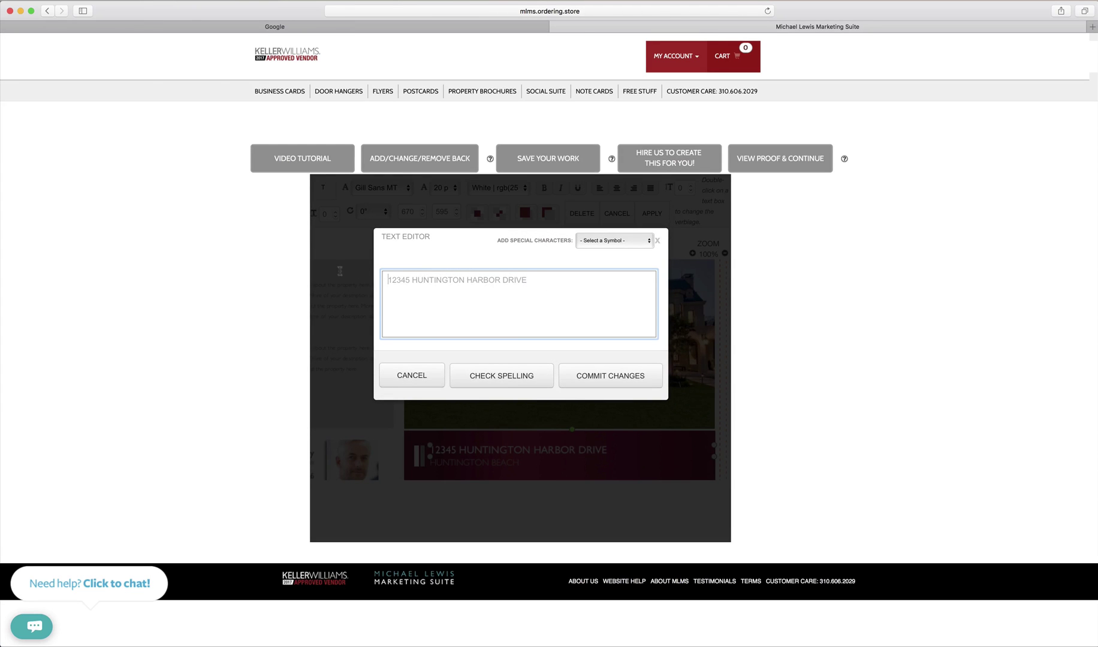
{"action": "left_click_drag", "start_coordinate": [537, 280], "coordinate": [277, 272]}
{"action": "type", "text": "1"}
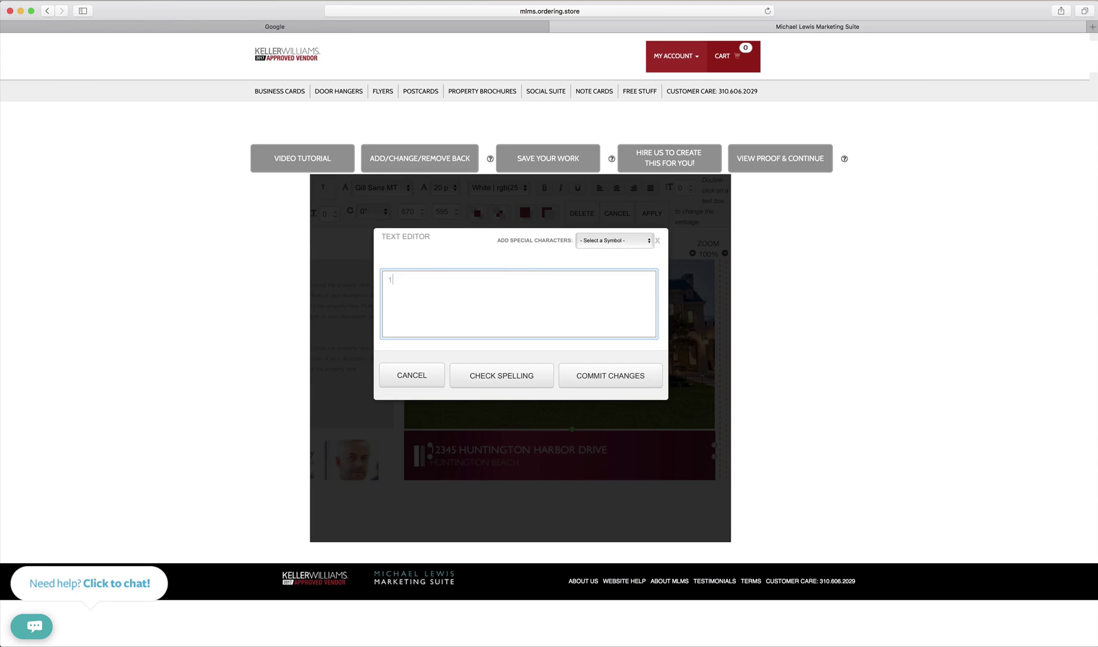
{"action": "type", "text": "234 Main Street"}
{"action": "left_click", "coordinate": [623, 382]}
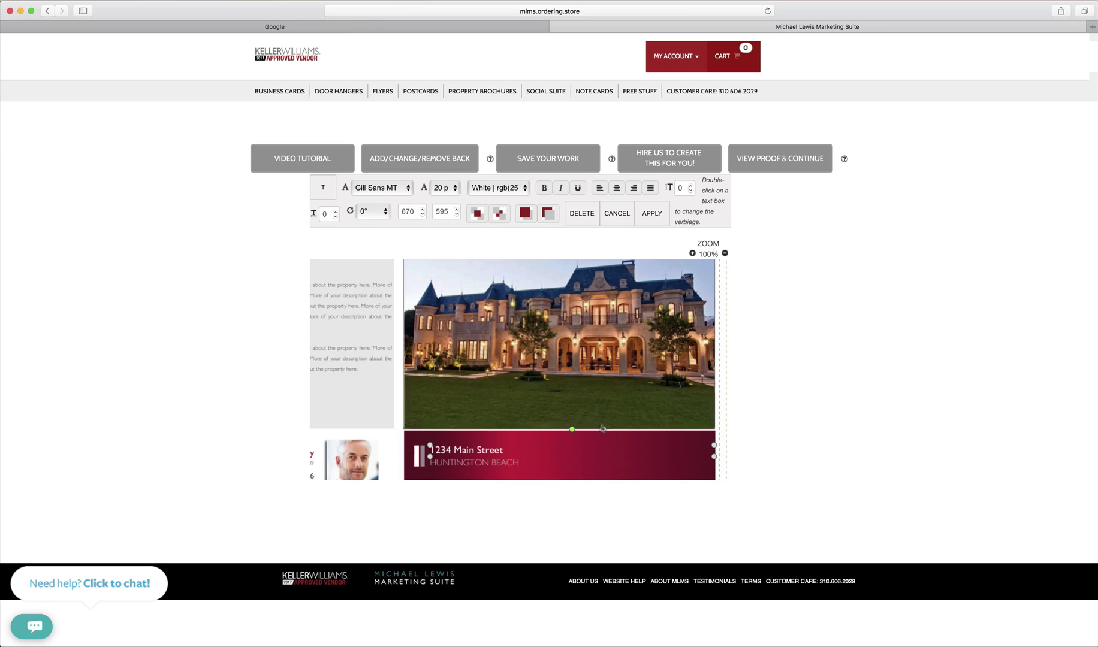
- Set the character spacing of the street address line to 6
{"action": "left_click", "coordinate": [335, 212]}
{"action": "left_click", "coordinate": [334, 212]}
{"action": "left_click", "coordinate": [334, 213]}
{"action": "left_click", "coordinate": [335, 212]}
{"action": "left_click", "coordinate": [334, 212]}
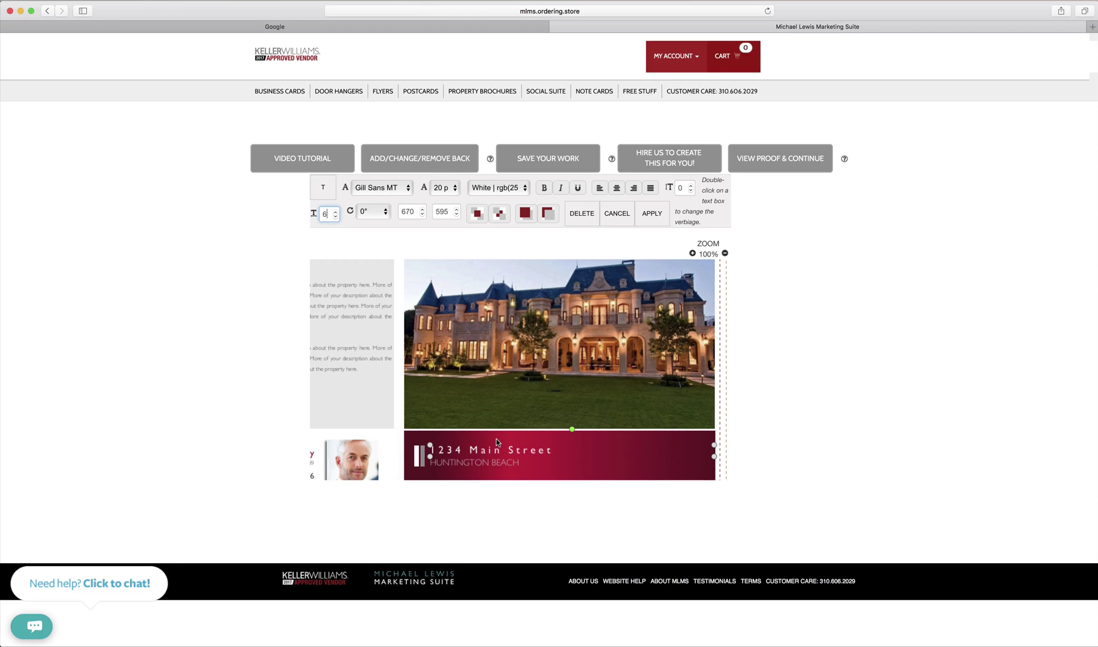
- Save the brochure to the account's saved work, naming it after the property's street address
{"action": "scroll", "coordinate": [497, 442], "scroll_direction": "up", "scroll_amount": 3}
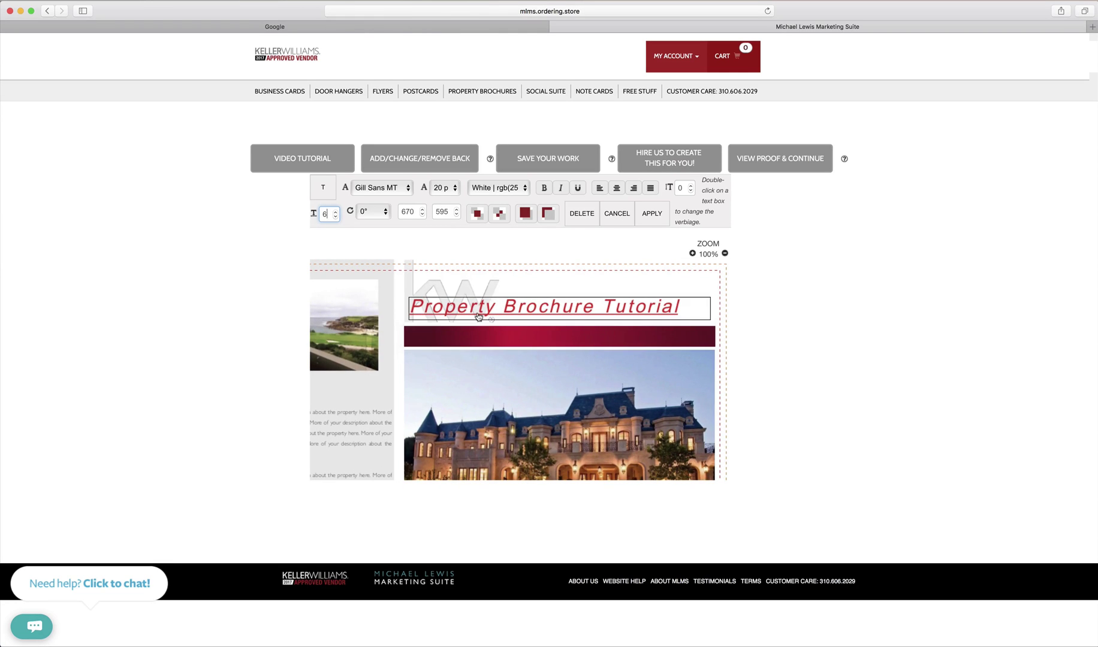
{"action": "scroll", "coordinate": [478, 375], "scroll_direction": "down", "scroll_amount": 2}
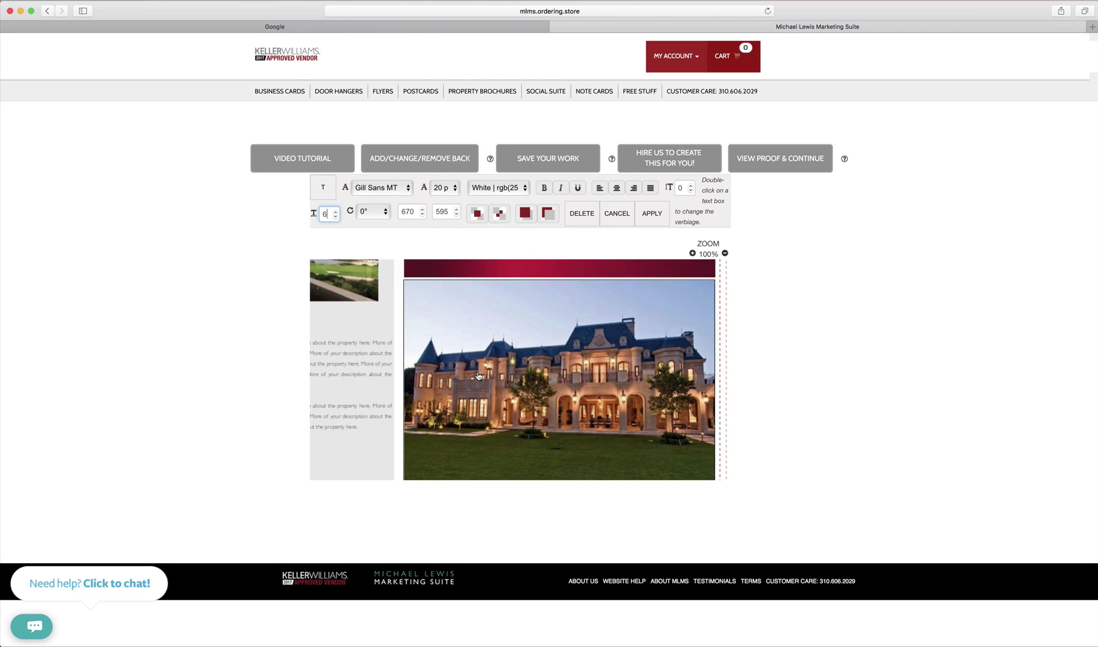
{"action": "scroll", "coordinate": [478, 377], "scroll_direction": "up", "scroll_amount": 2}
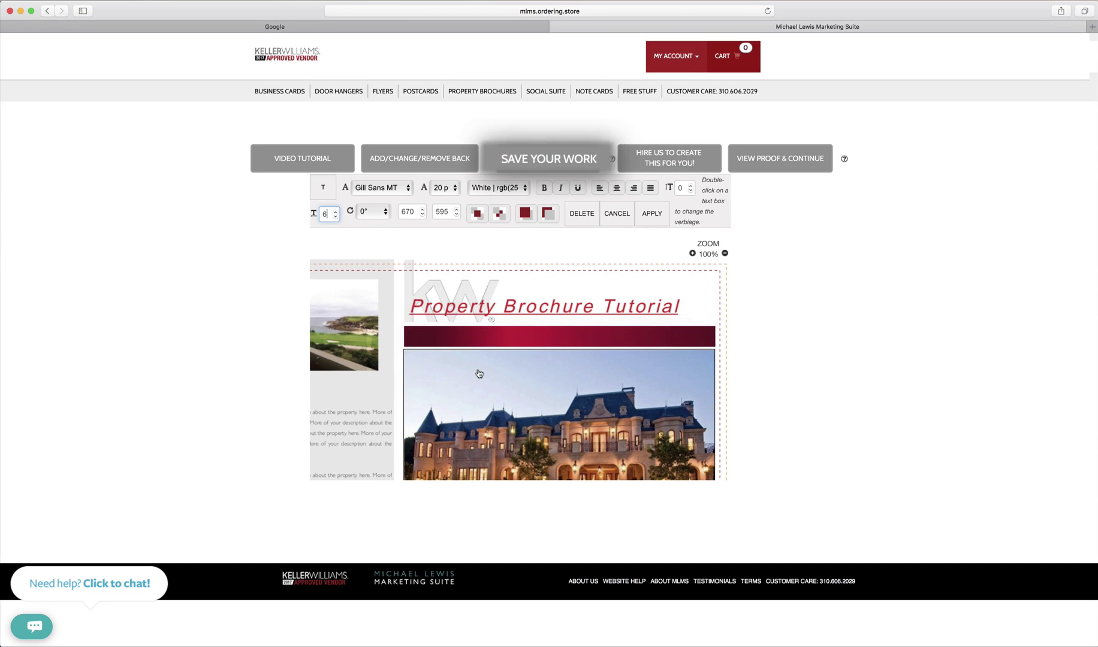
{"action": "left_click", "coordinate": [578, 170]}
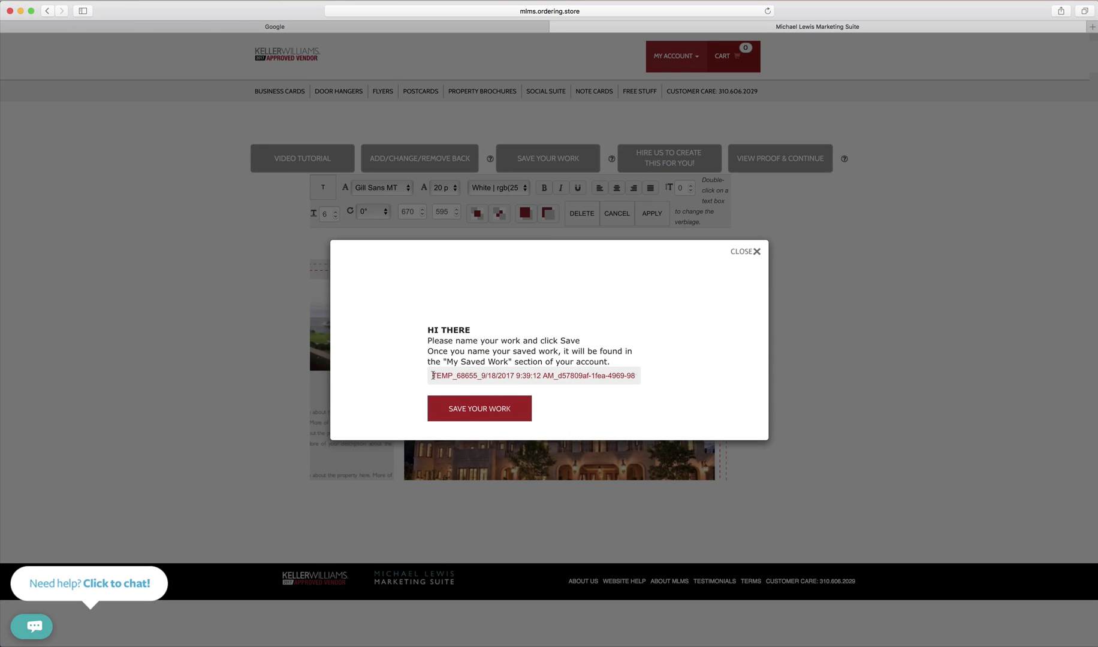
{"action": "left_click_drag", "start_coordinate": [432, 375], "coordinate": [755, 374]}
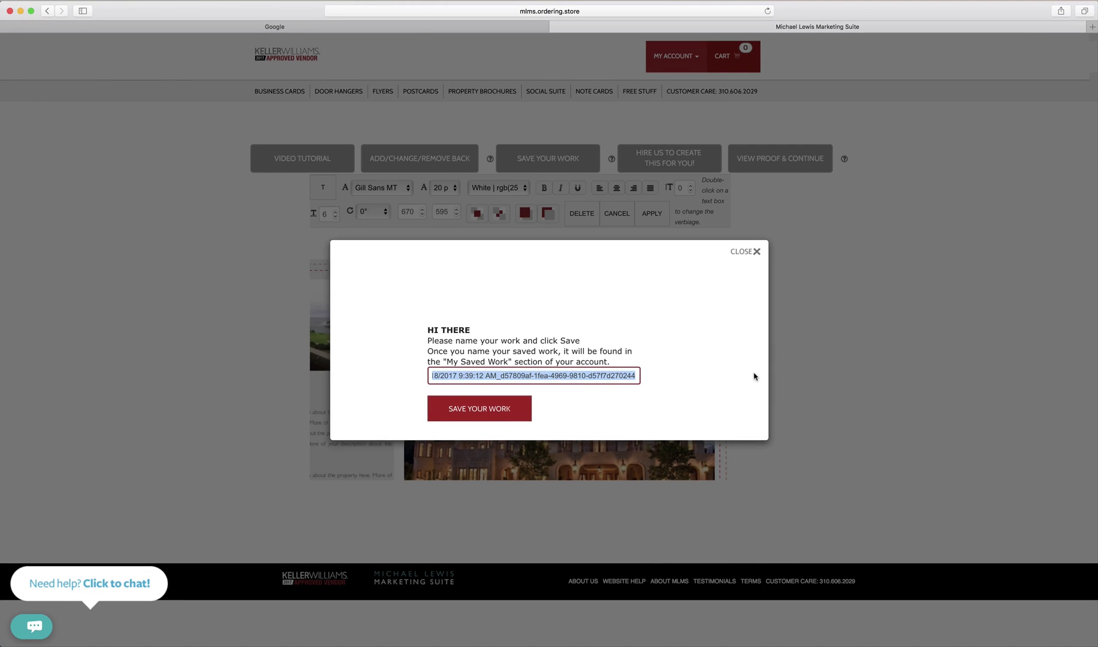
{"action": "key", "text": "BackSpace"}
{"action": "type", "text": "12"}
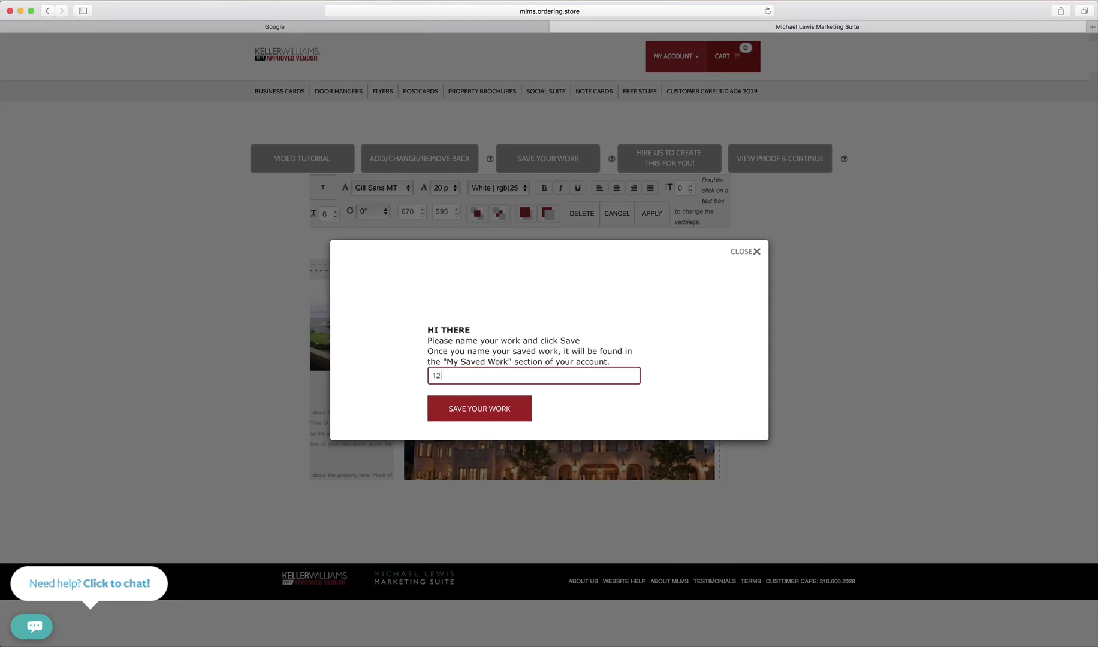
{"action": "type", "text": "34 M"}
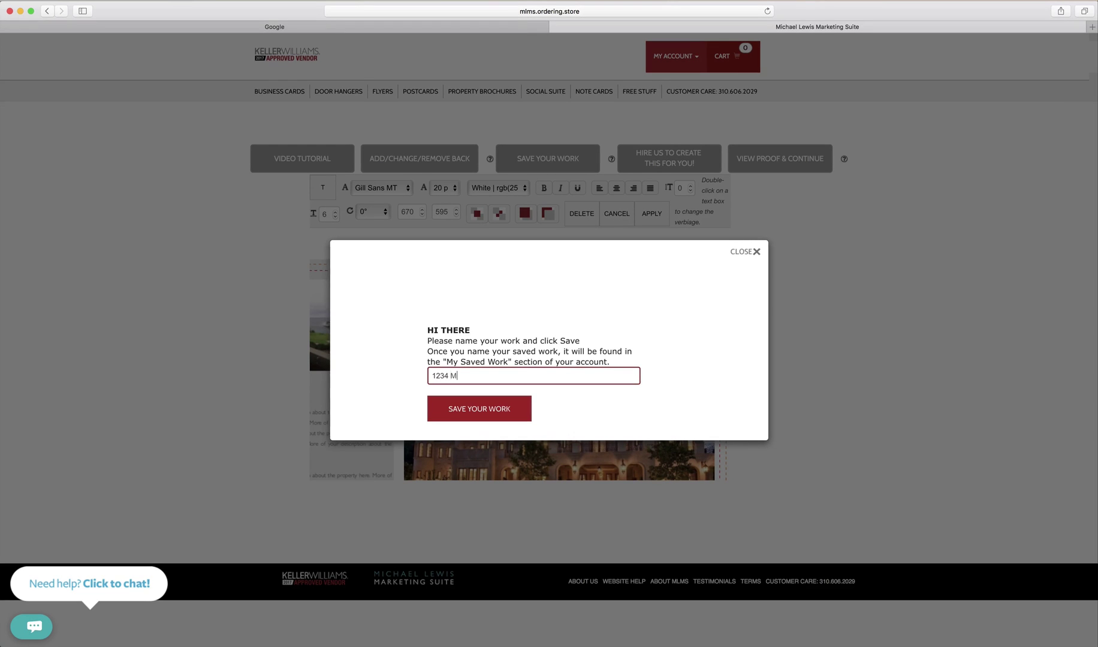
{"action": "type", "text": "ain Street"}
{"action": "left_click", "coordinate": [502, 412]}
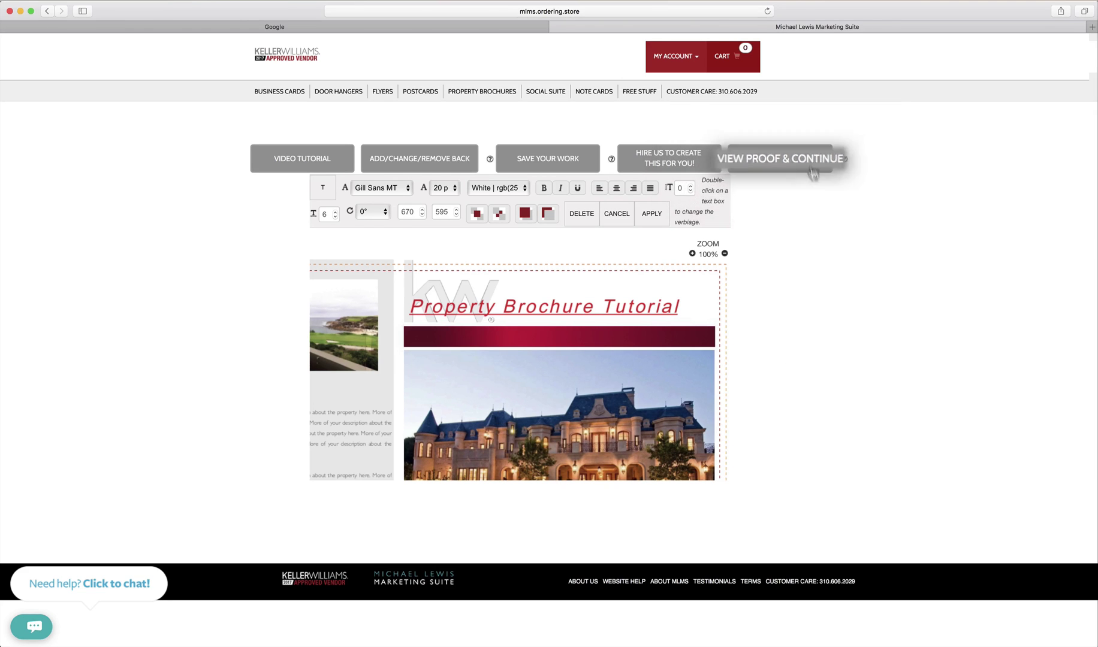
- Open the brochure's proof and review its front side down to the start of the back
{"action": "left_click", "coordinate": [801, 159]}
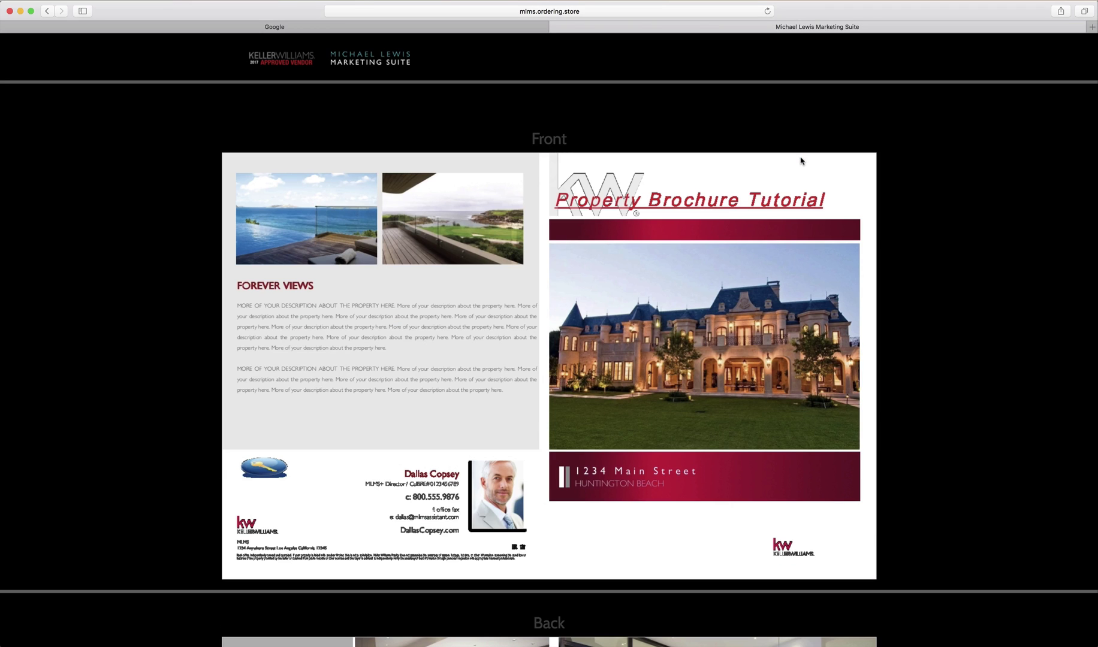
{"action": "scroll", "coordinate": [789, 174], "scroll_direction": "down", "scroll_amount": 2}
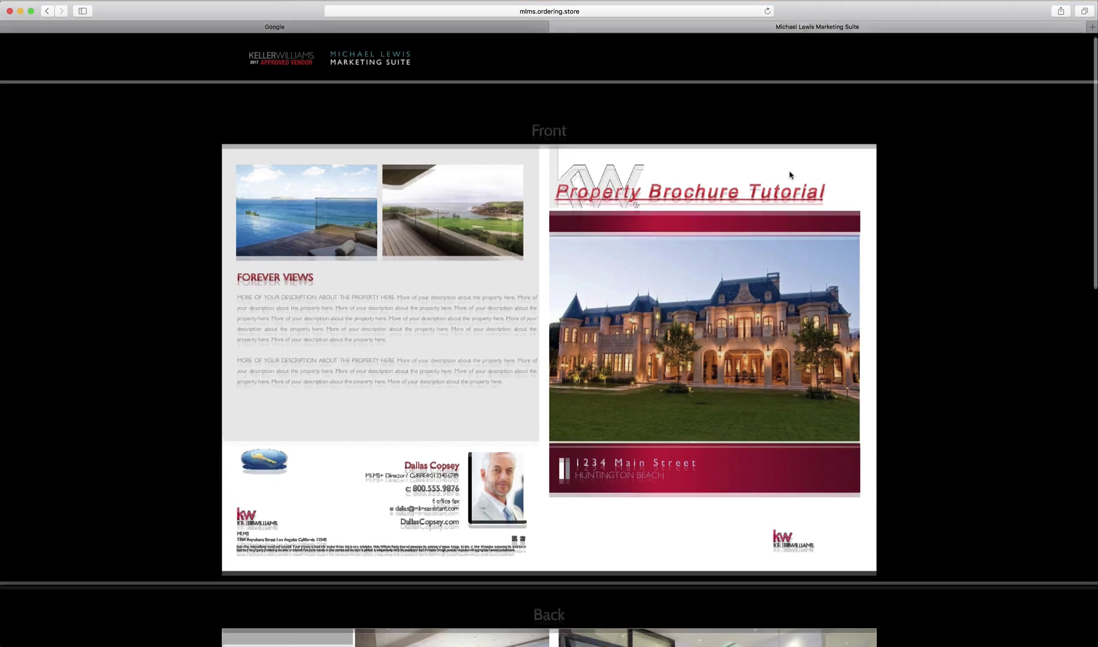
{"action": "scroll", "coordinate": [790, 175], "scroll_direction": "down", "scroll_amount": 2}
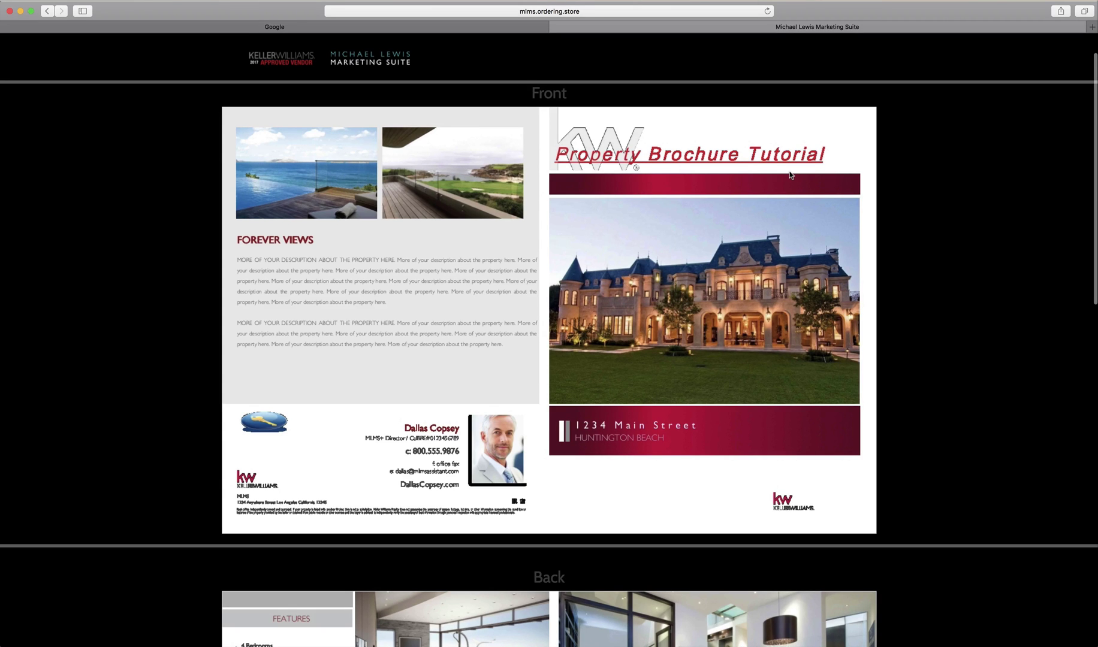
- Review the back side of the online brochure proof and download the locked PDF proof
{"action": "scroll", "coordinate": [790, 175], "scroll_direction": "down", "scroll_amount": 10}
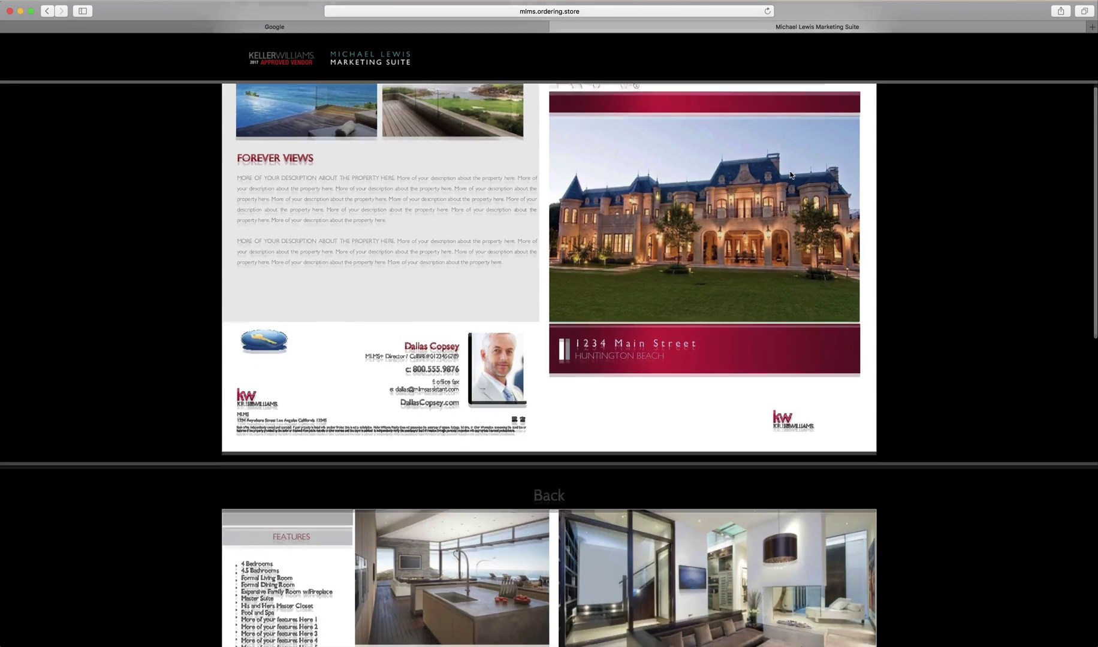
{"action": "scroll", "coordinate": [789, 175], "scroll_direction": "down", "scroll_amount": 11}
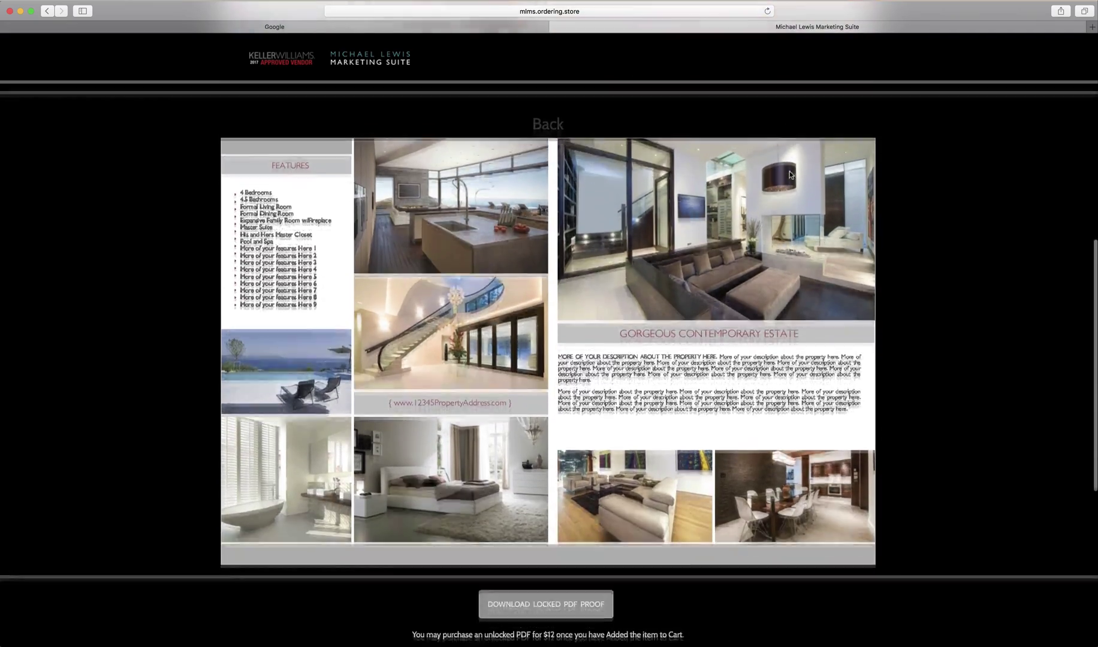
{"action": "scroll", "coordinate": [789, 175], "scroll_direction": "down", "scroll_amount": 4}
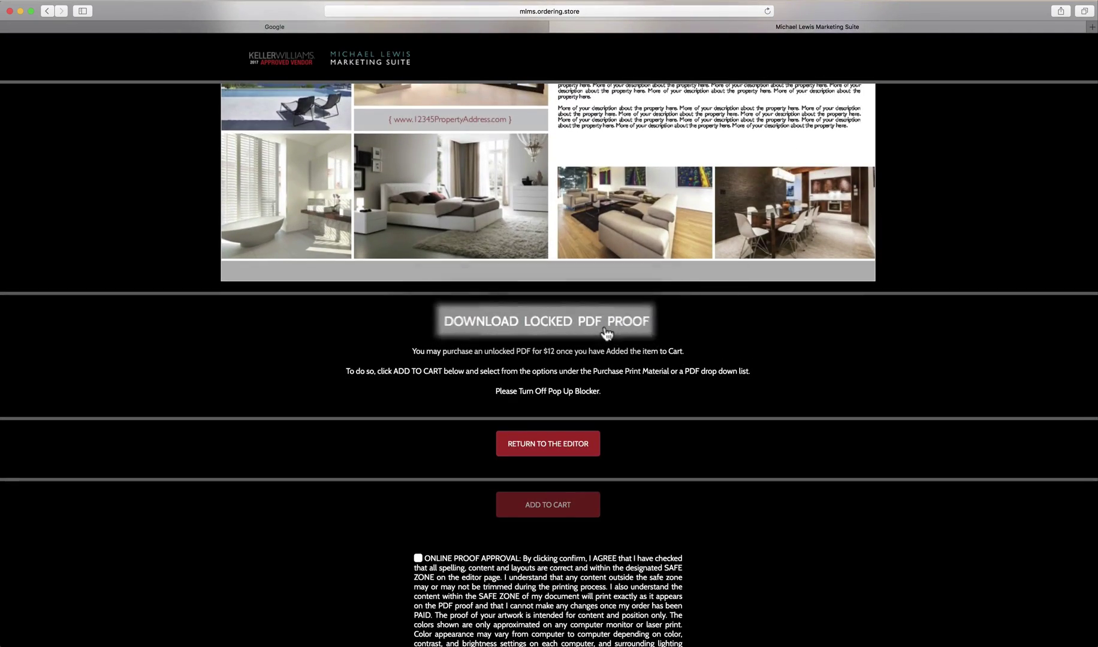
{"action": "scroll", "coordinate": [579, 327], "scroll_direction": "up", "scroll_amount": 3}
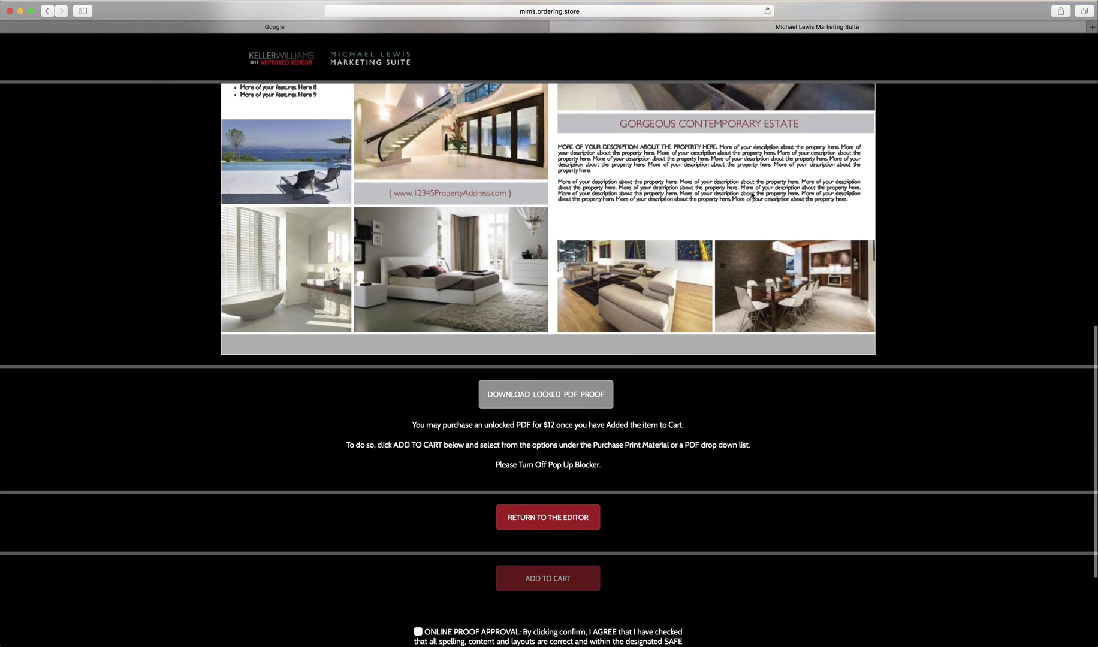
{"action": "left_click", "coordinate": [575, 402]}
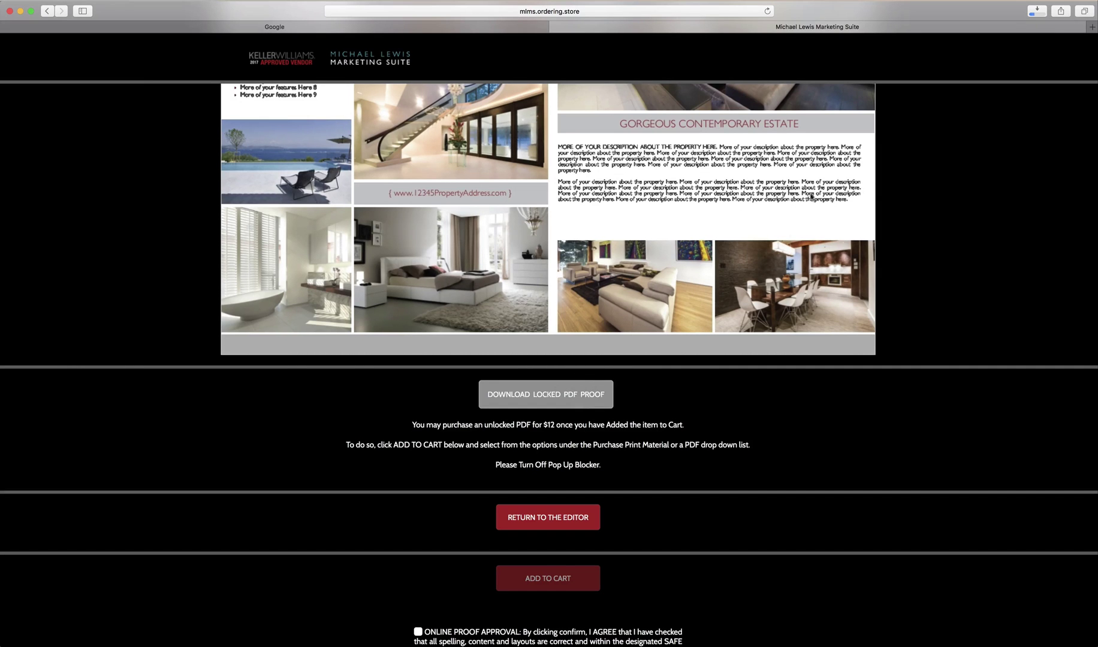
- Open the downloaded PDF proof, check both of its pages, and close the document
{"action": "left_click", "coordinate": [1035, 16]}
{"action": "double_click", "coordinate": [999, 58]}
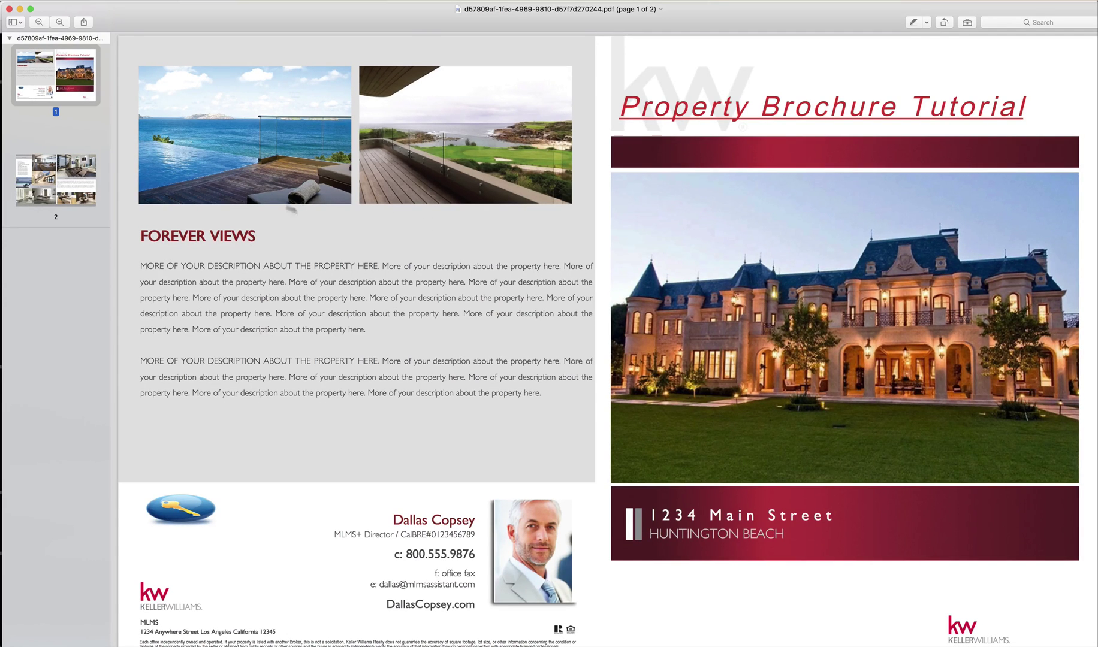
{"action": "left_click", "coordinate": [65, 176]}
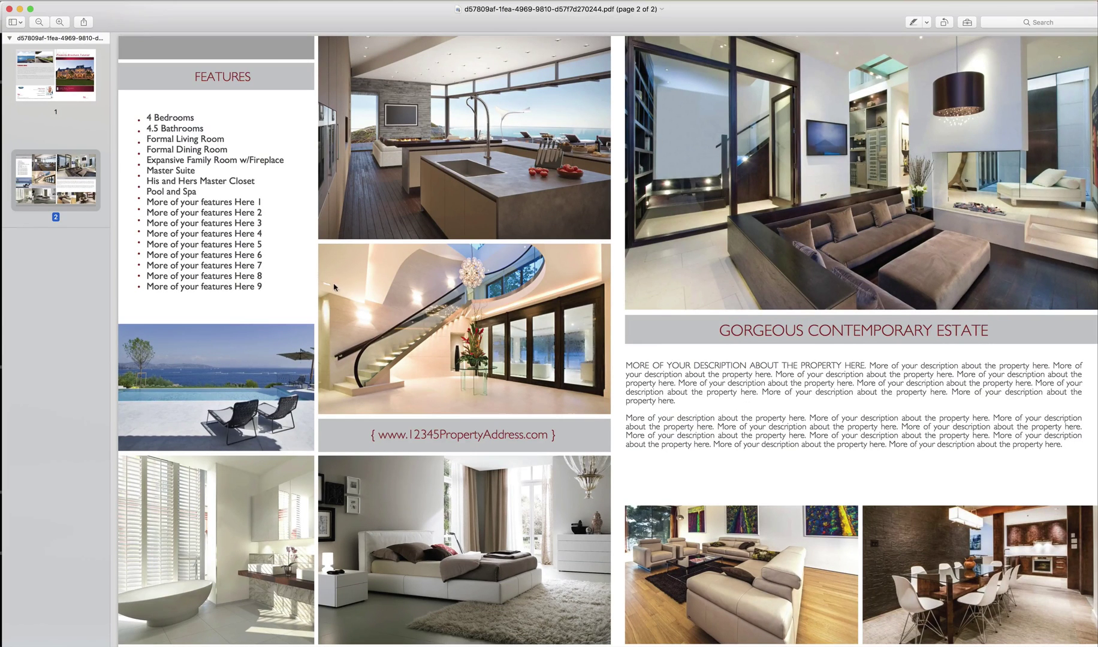
{"action": "left_click", "coordinate": [9, 8]}
- Accept the online proof approval statement, start adding the brochure to the cart, and enter the approver's initials to approve the work as-is
{"action": "scroll", "coordinate": [476, 373], "scroll_direction": "down", "scroll_amount": 5}
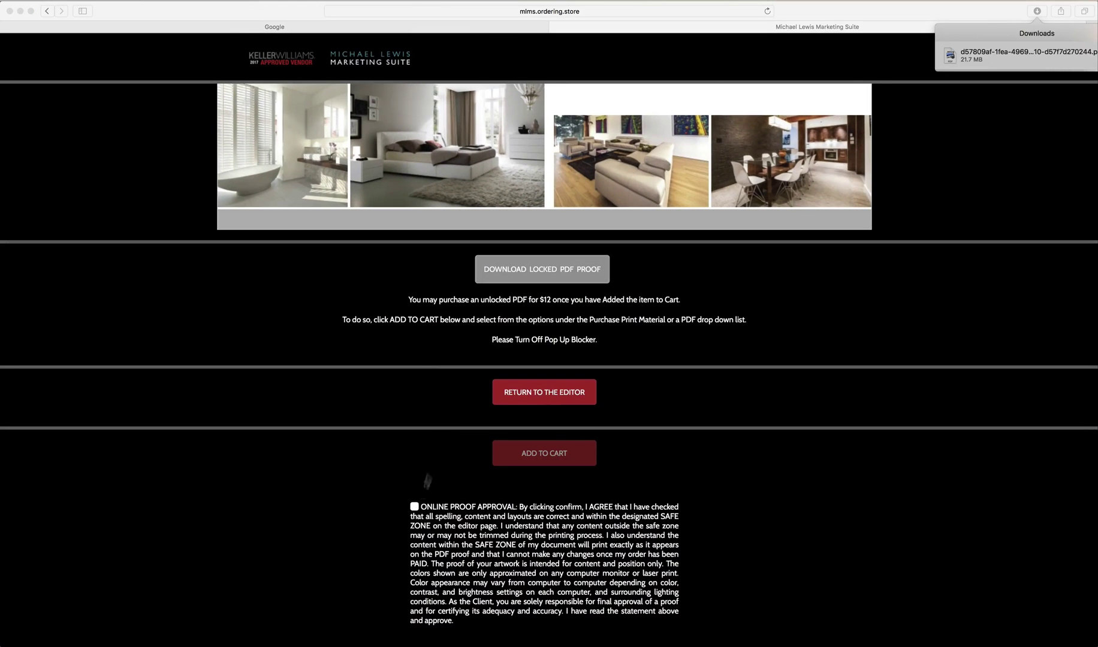
{"action": "left_click", "coordinate": [415, 508]}
{"action": "left_click", "coordinate": [415, 508]}
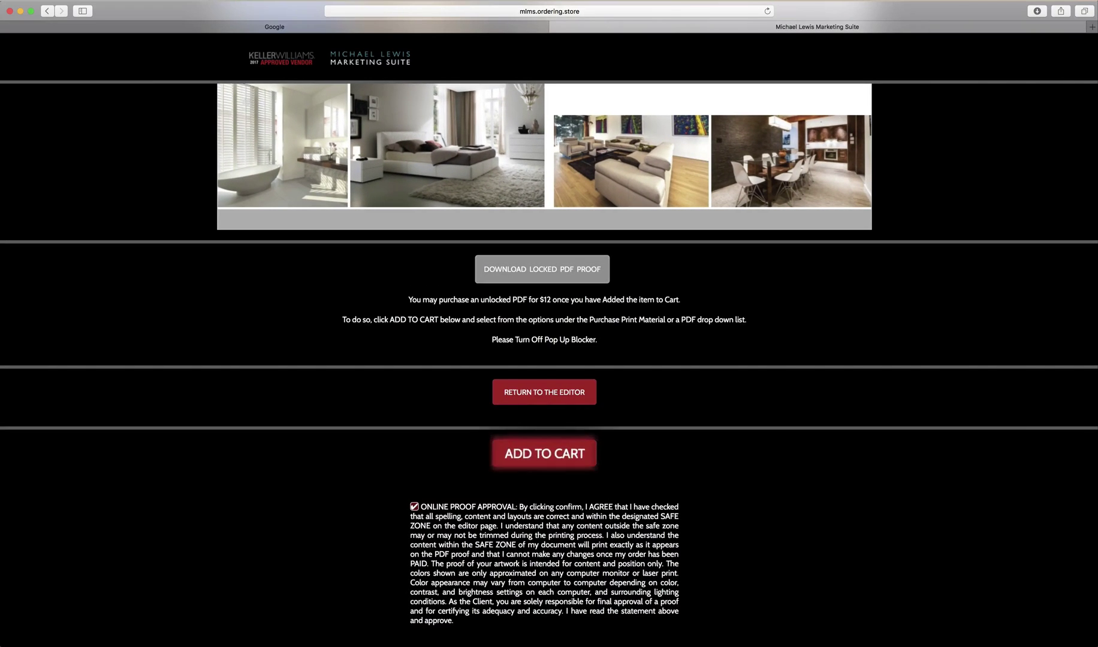
{"action": "left_click", "coordinate": [538, 460]}
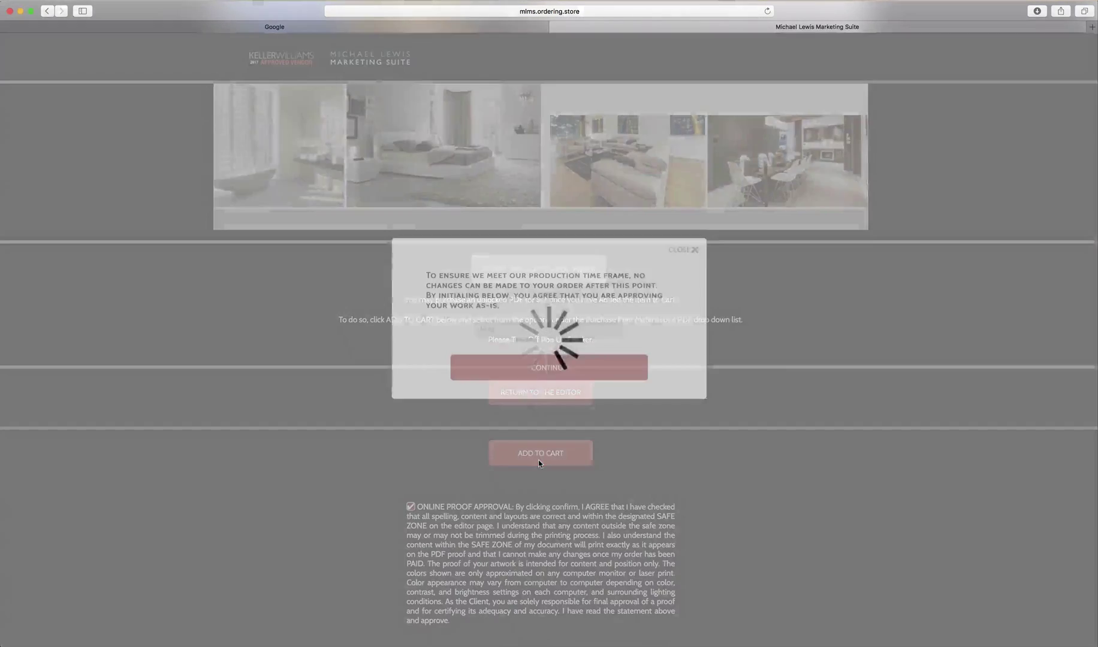
{"action": "type", "text": "dc"}
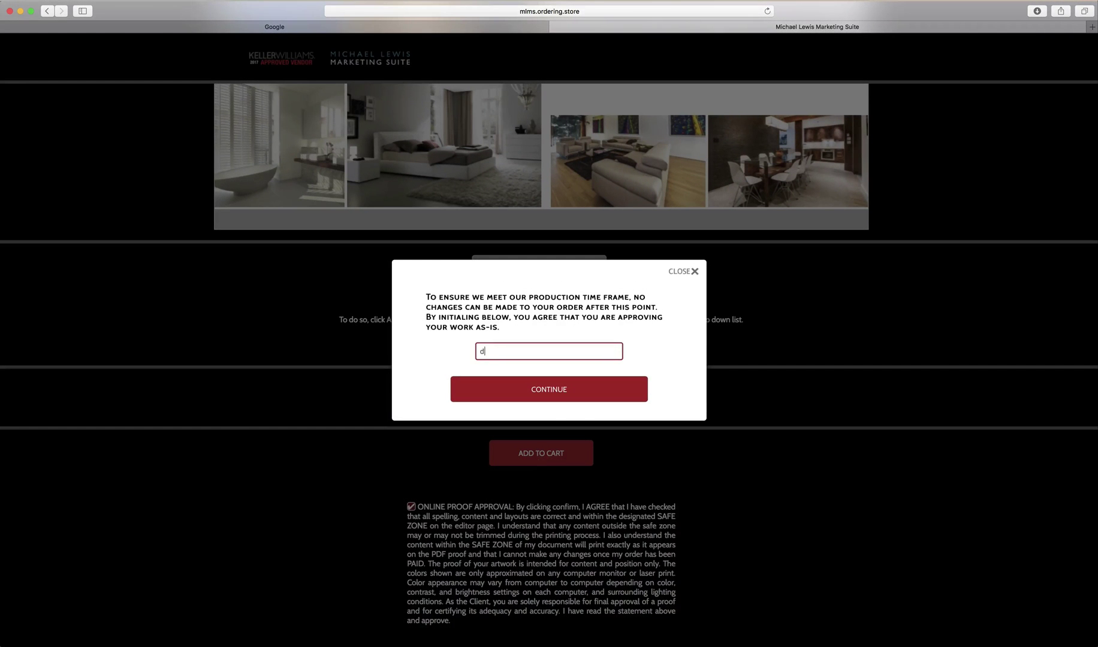
{"action": "left_click", "coordinate": [556, 400]}
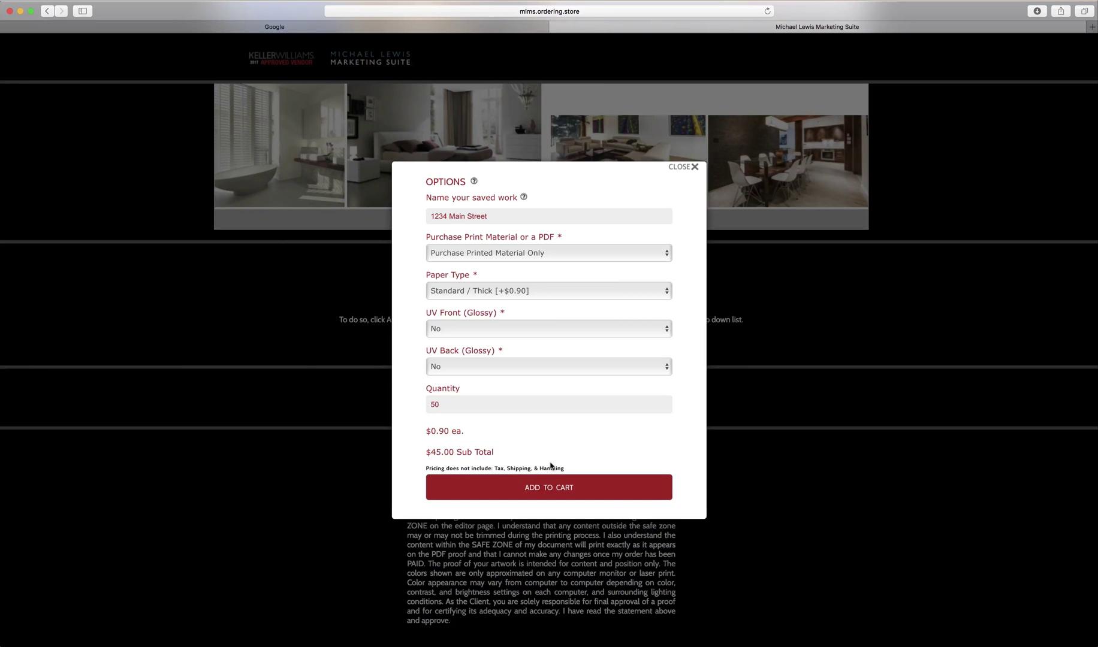
- Choose Purchase Printed Material Only and look through the paper types, keeping Standard / Thick
{"action": "left_click", "coordinate": [539, 261]}
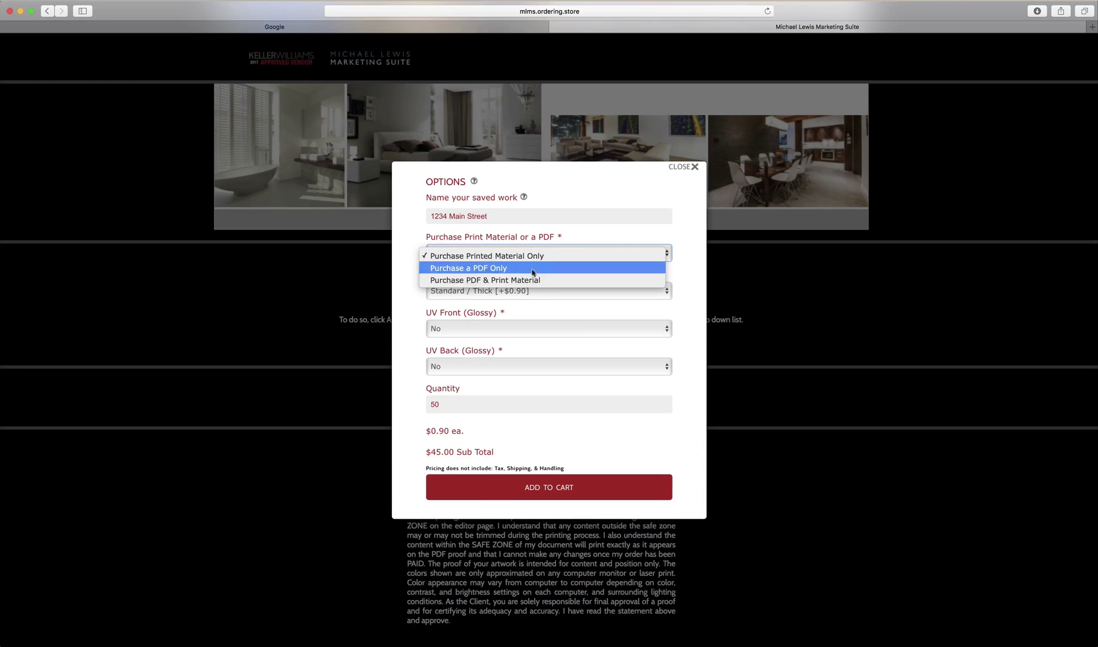
{"action": "left_click", "coordinate": [533, 256]}
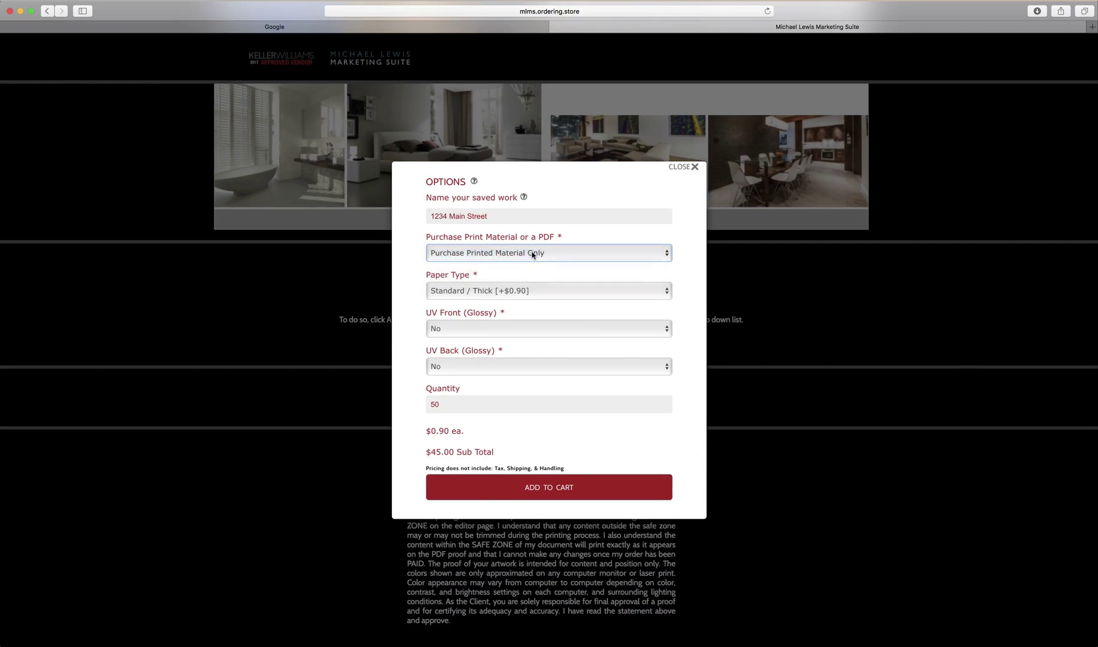
{"action": "left_click", "coordinate": [523, 292]}
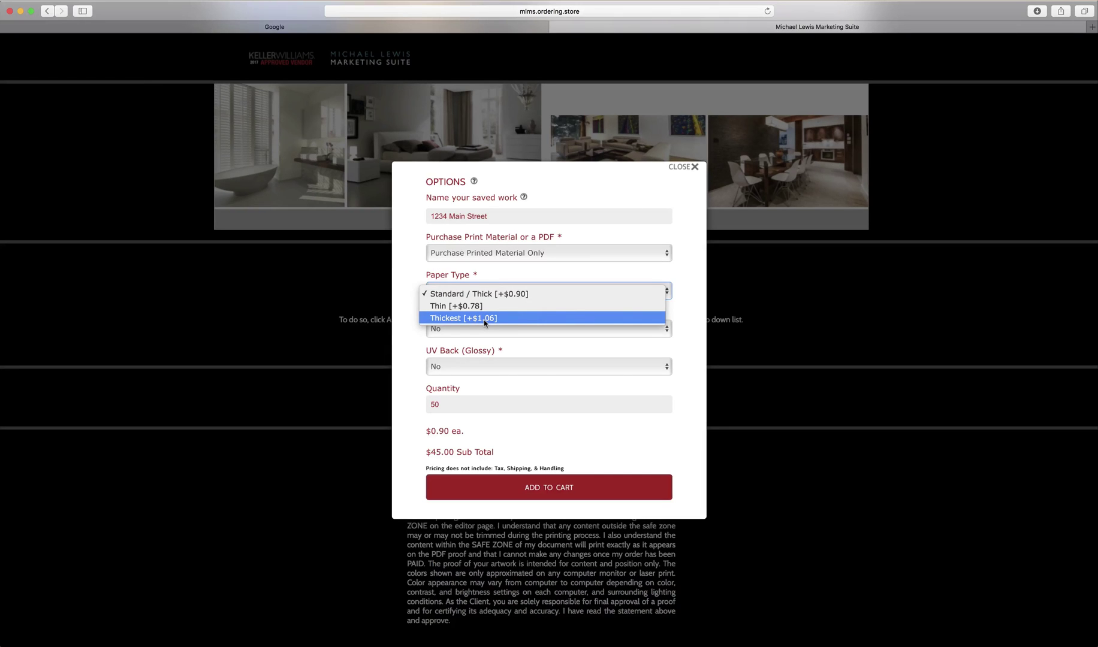
{"action": "left_click", "coordinate": [405, 352]}
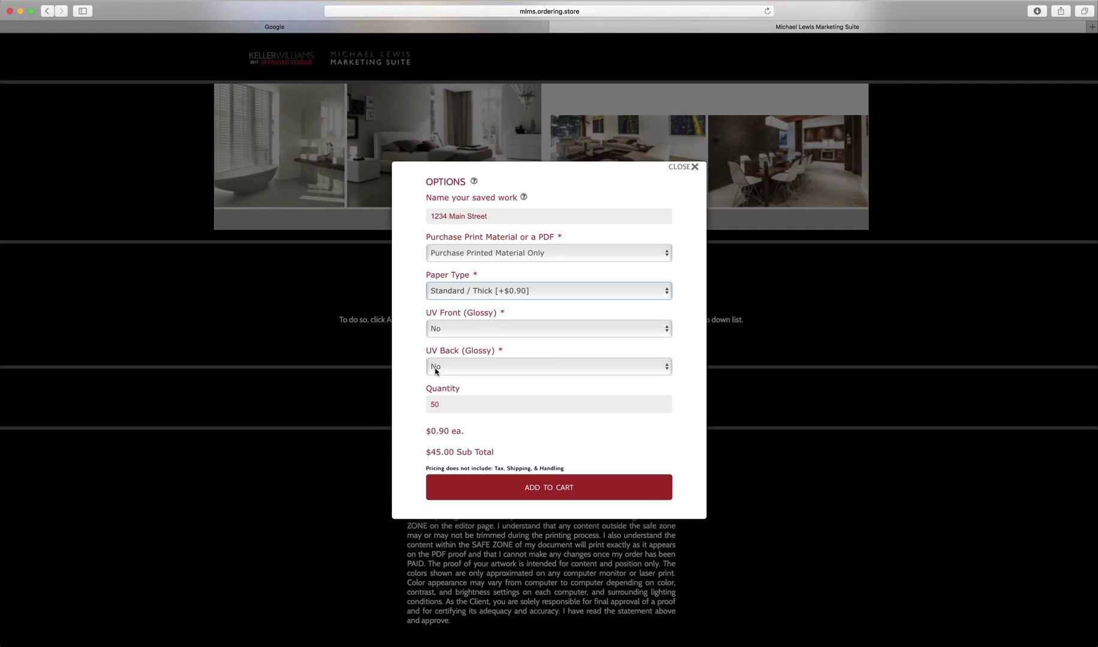
- Set the order quantity to 121 and add the brochure to the cart
{"action": "left_click", "coordinate": [435, 406]}
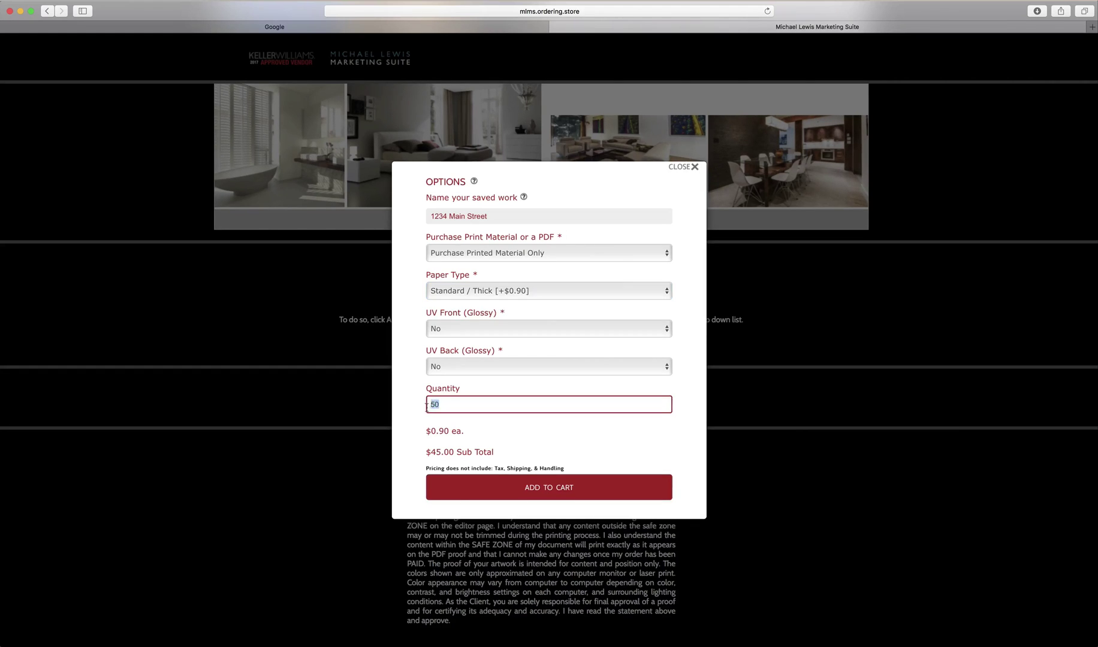
{"action": "type", "text": "121"}
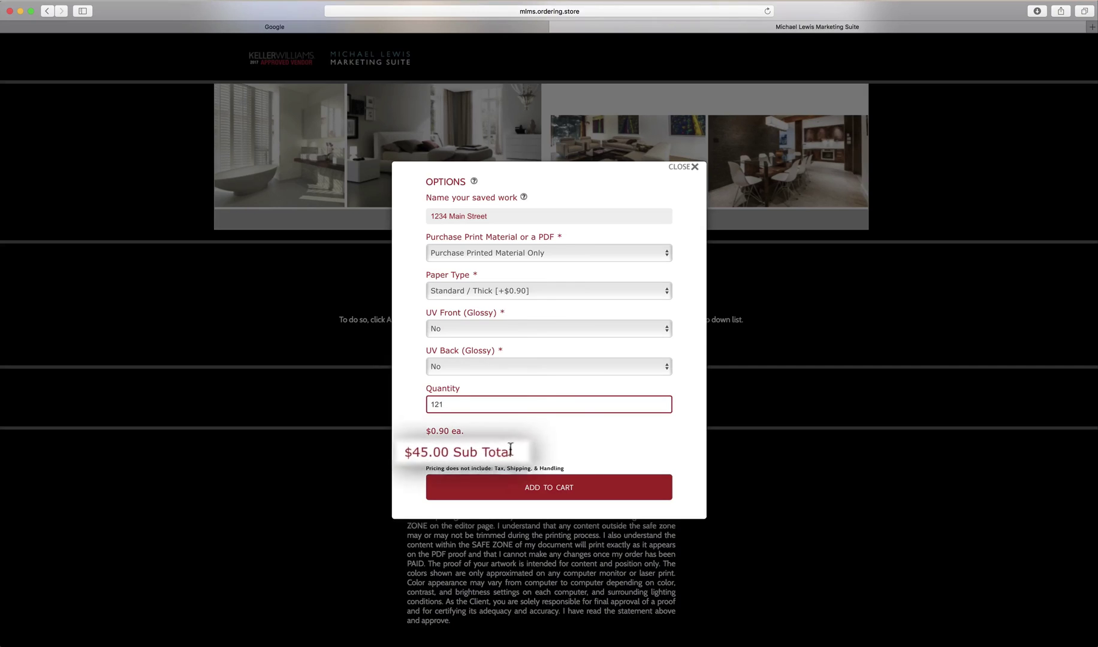
{"action": "left_click", "coordinate": [508, 474]}
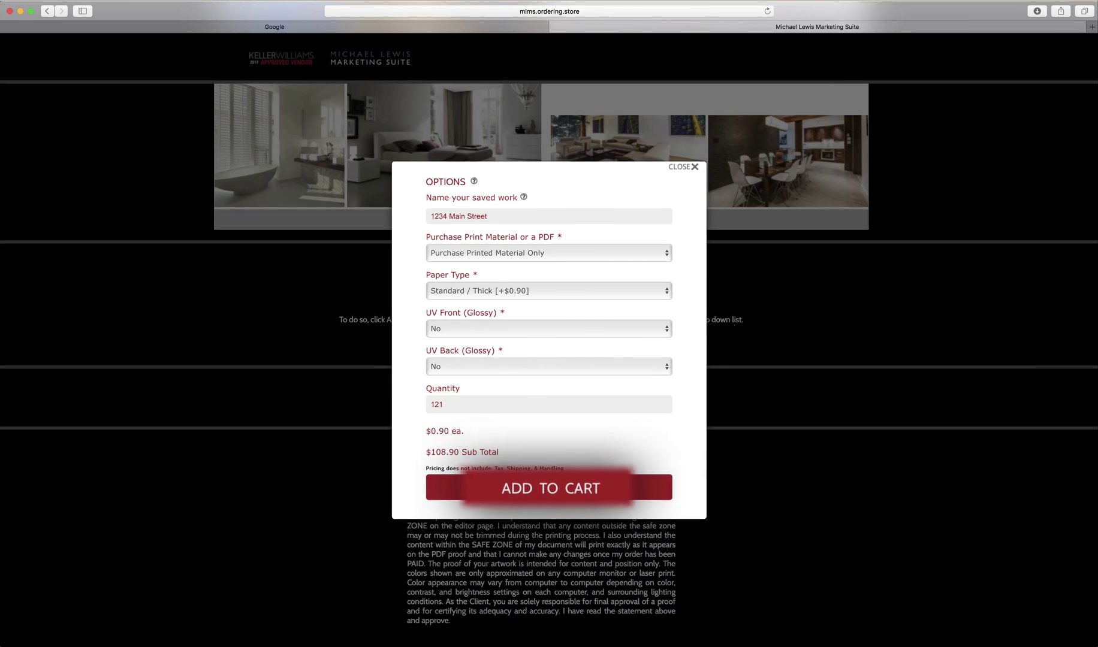
{"action": "left_click", "coordinate": [550, 494]}
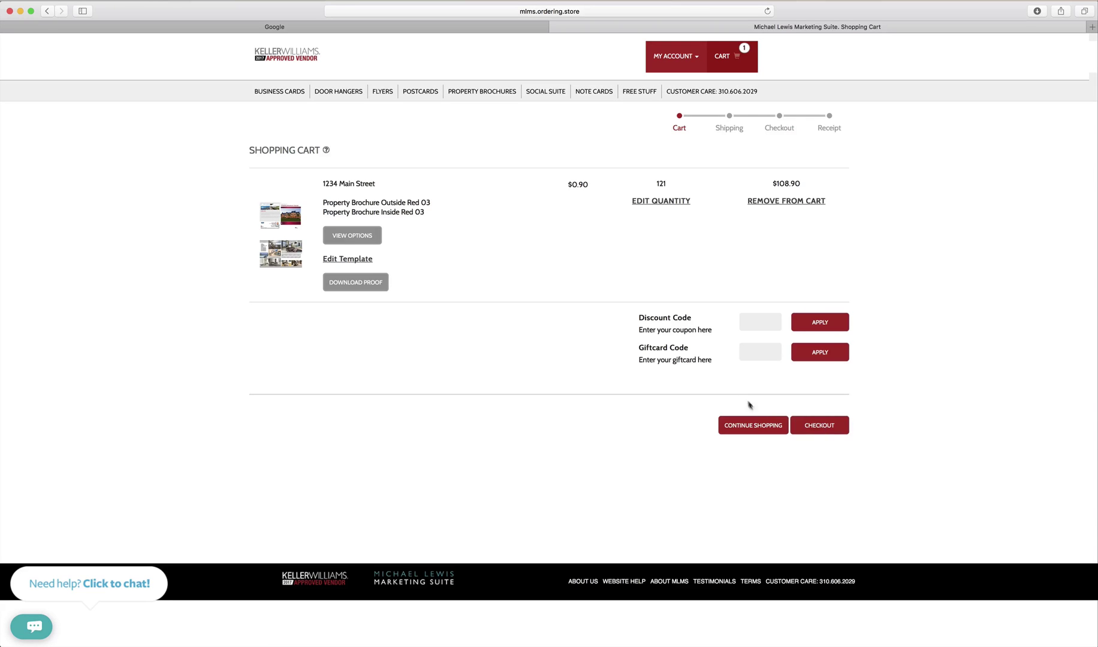
- Highlight the Customer Care contact line above the shopping cart
{"action": "left_click_drag", "start_coordinate": [667, 91], "coordinate": [806, 93]}
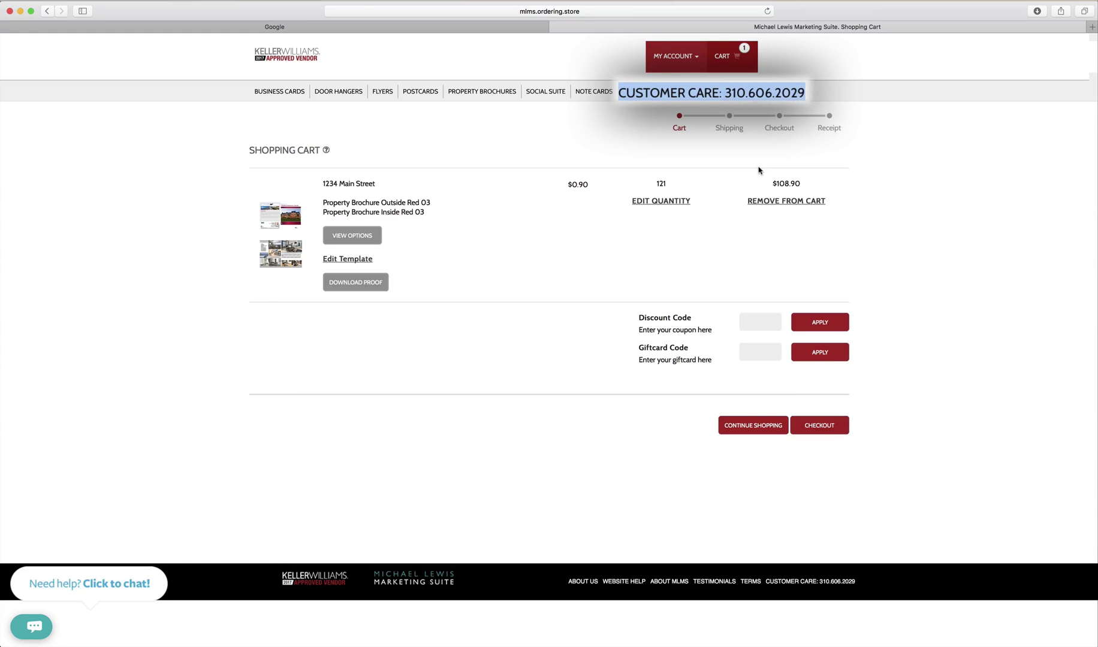